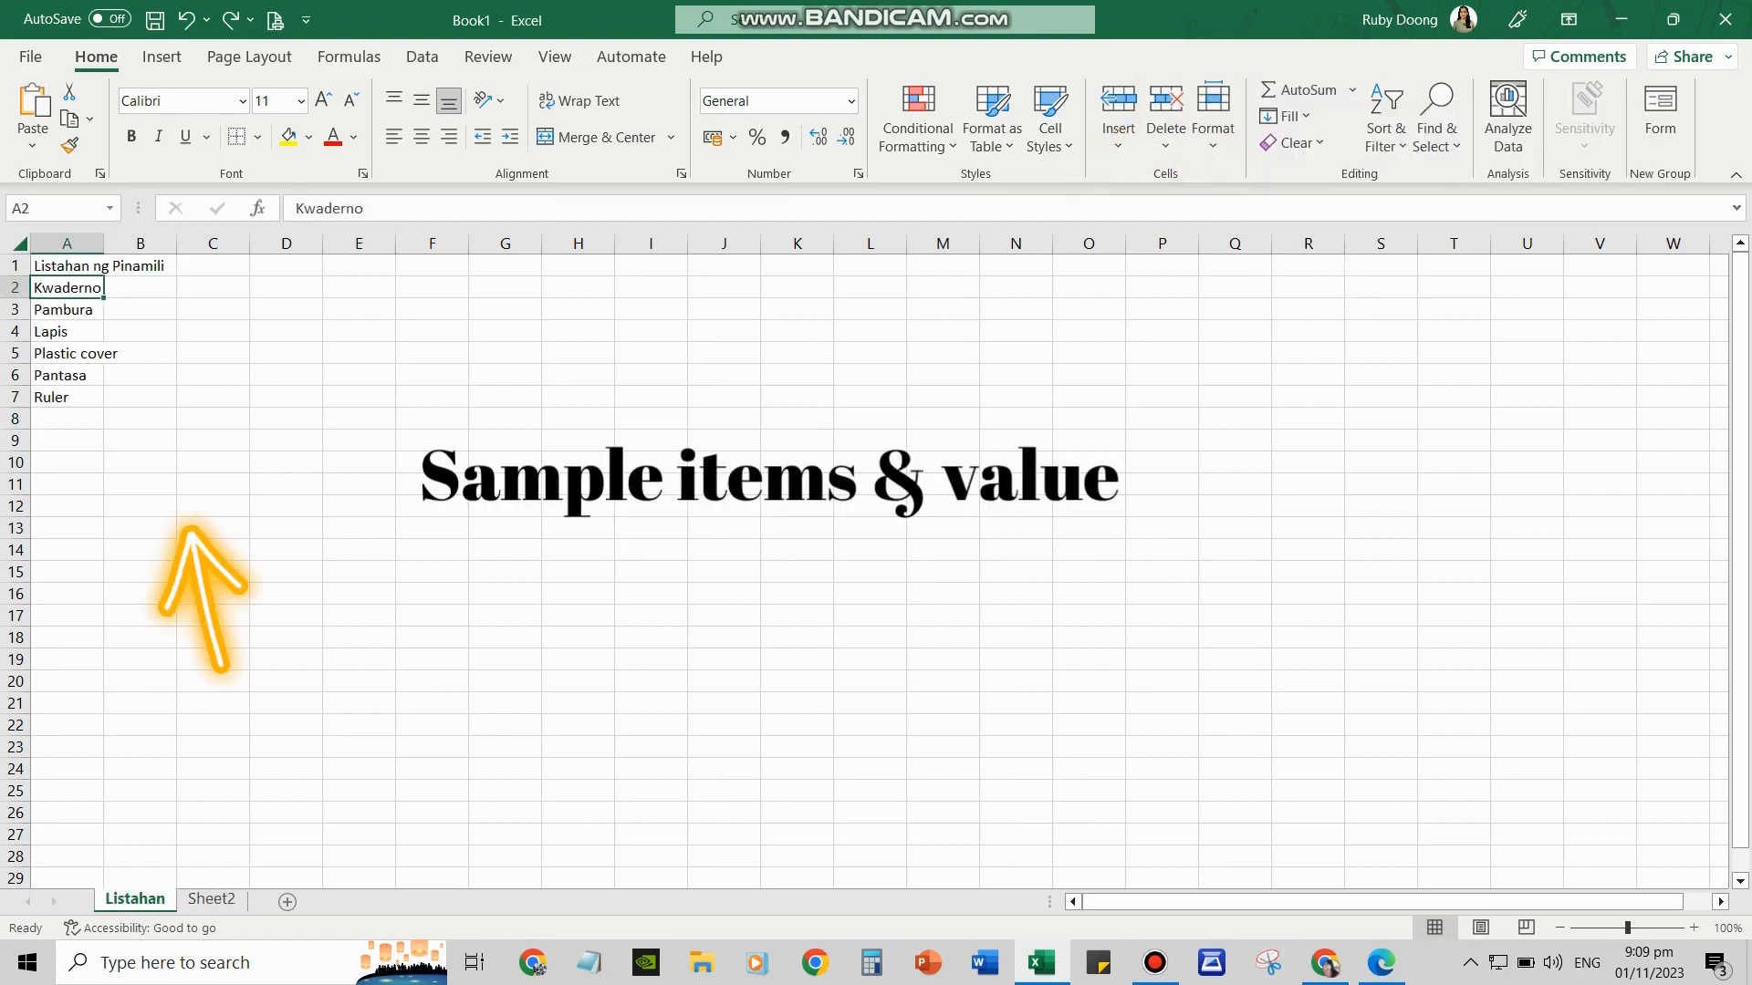
Widen column A so the item names from Kwaderno to Ruler fit fully
{"action": "key", "text": "Down"}
{"action": "key", "text": "Down"}
{"action": "key", "text": "Down"}
{"action": "key", "text": "Down"}
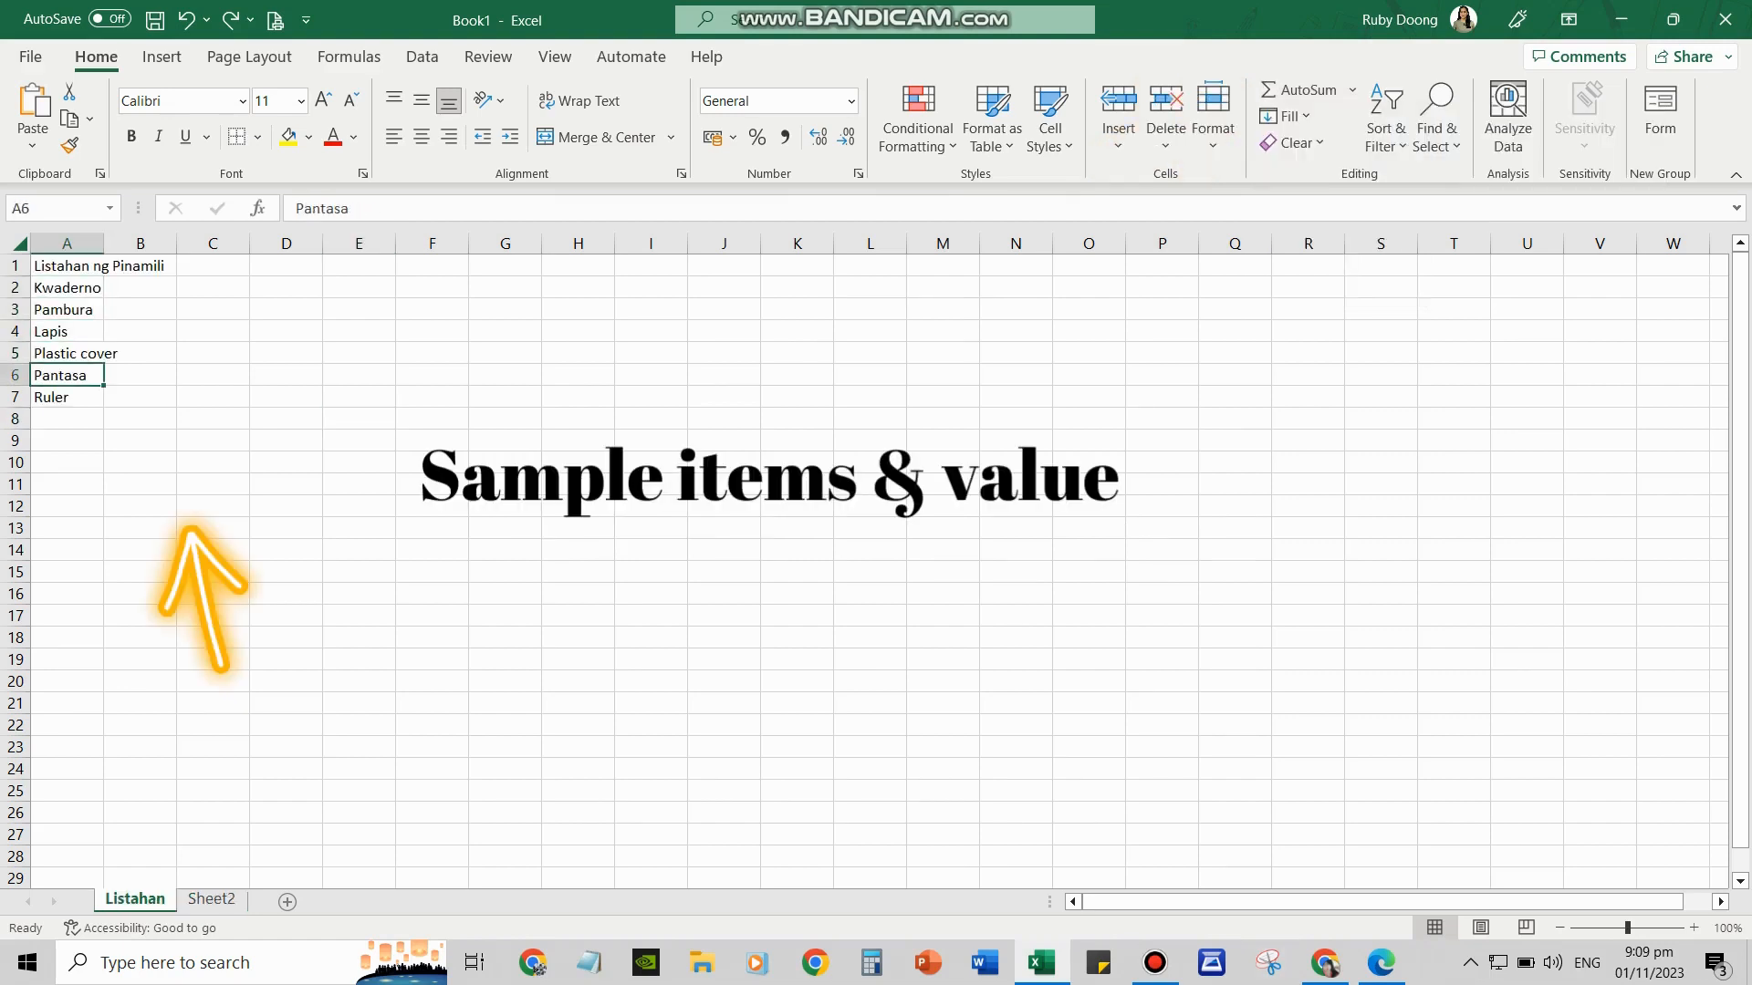
{"action": "key", "text": "Down"}
{"action": "left_click_drag", "start_coordinate": [103, 243], "coordinate": [175, 243]}
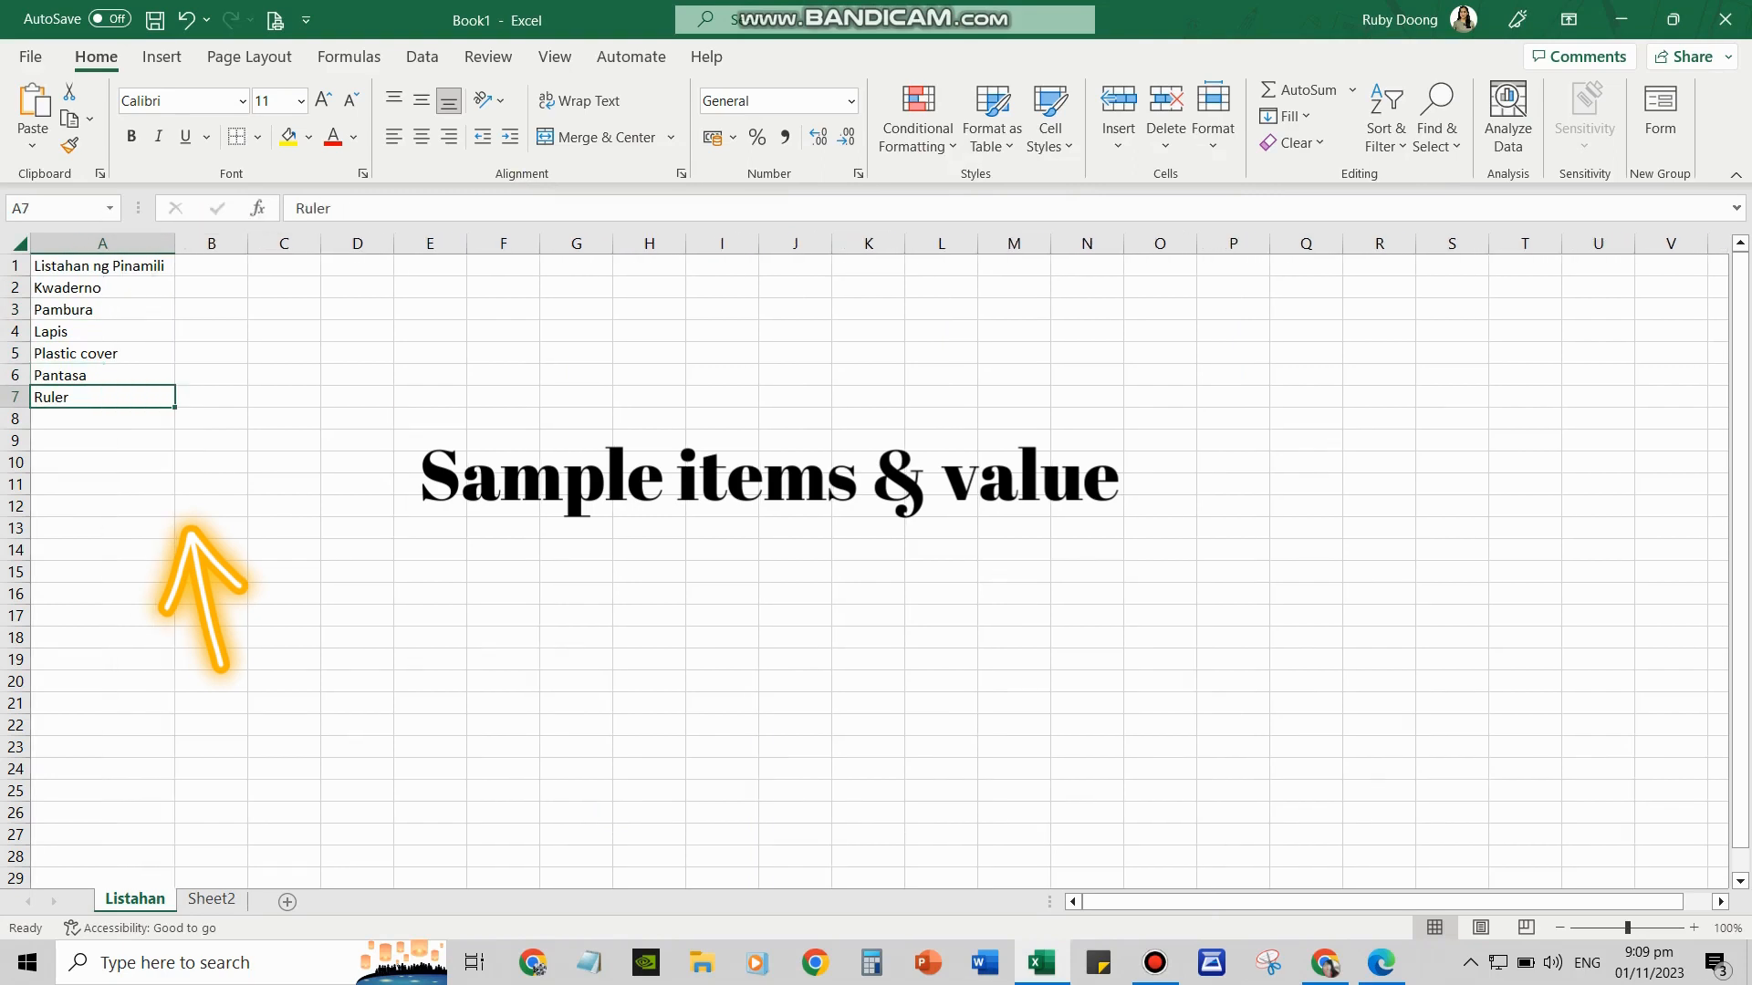
Enter prices 130.75, 42.50 and 50.00 for Kwaderno, Pambura and Lapis in B2:B4
{"action": "left_click", "coordinate": [210, 287]}
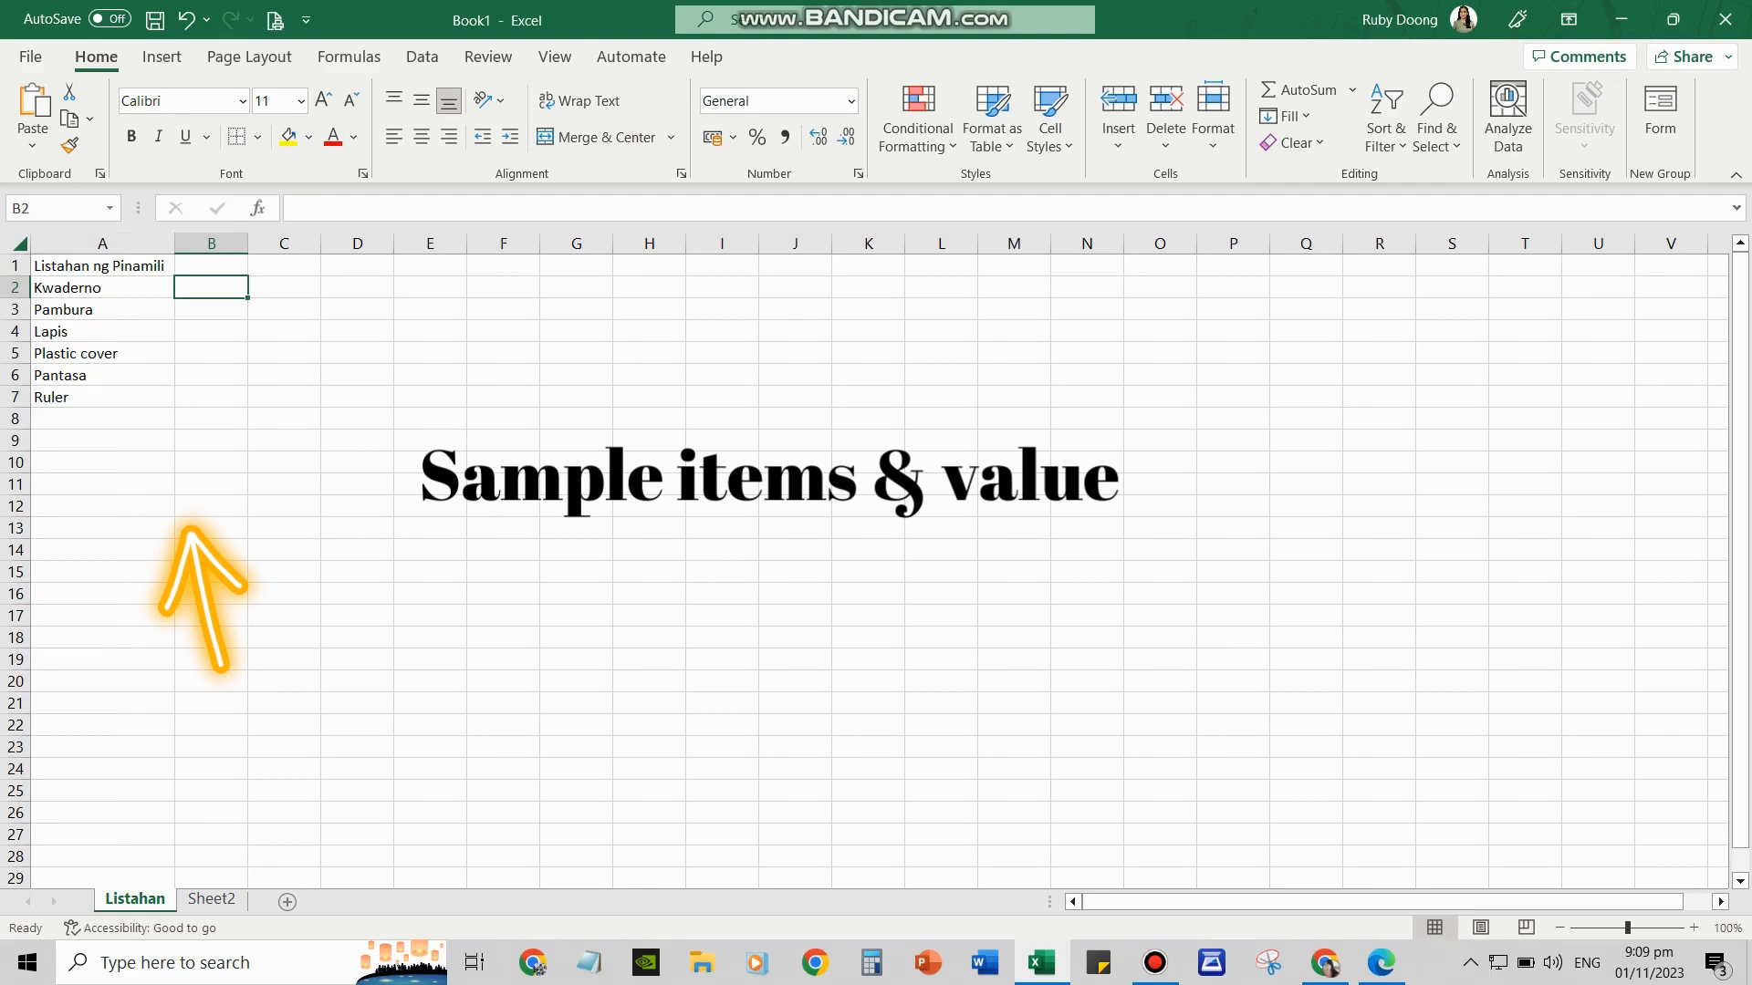
{"action": "type", "text": "130"}
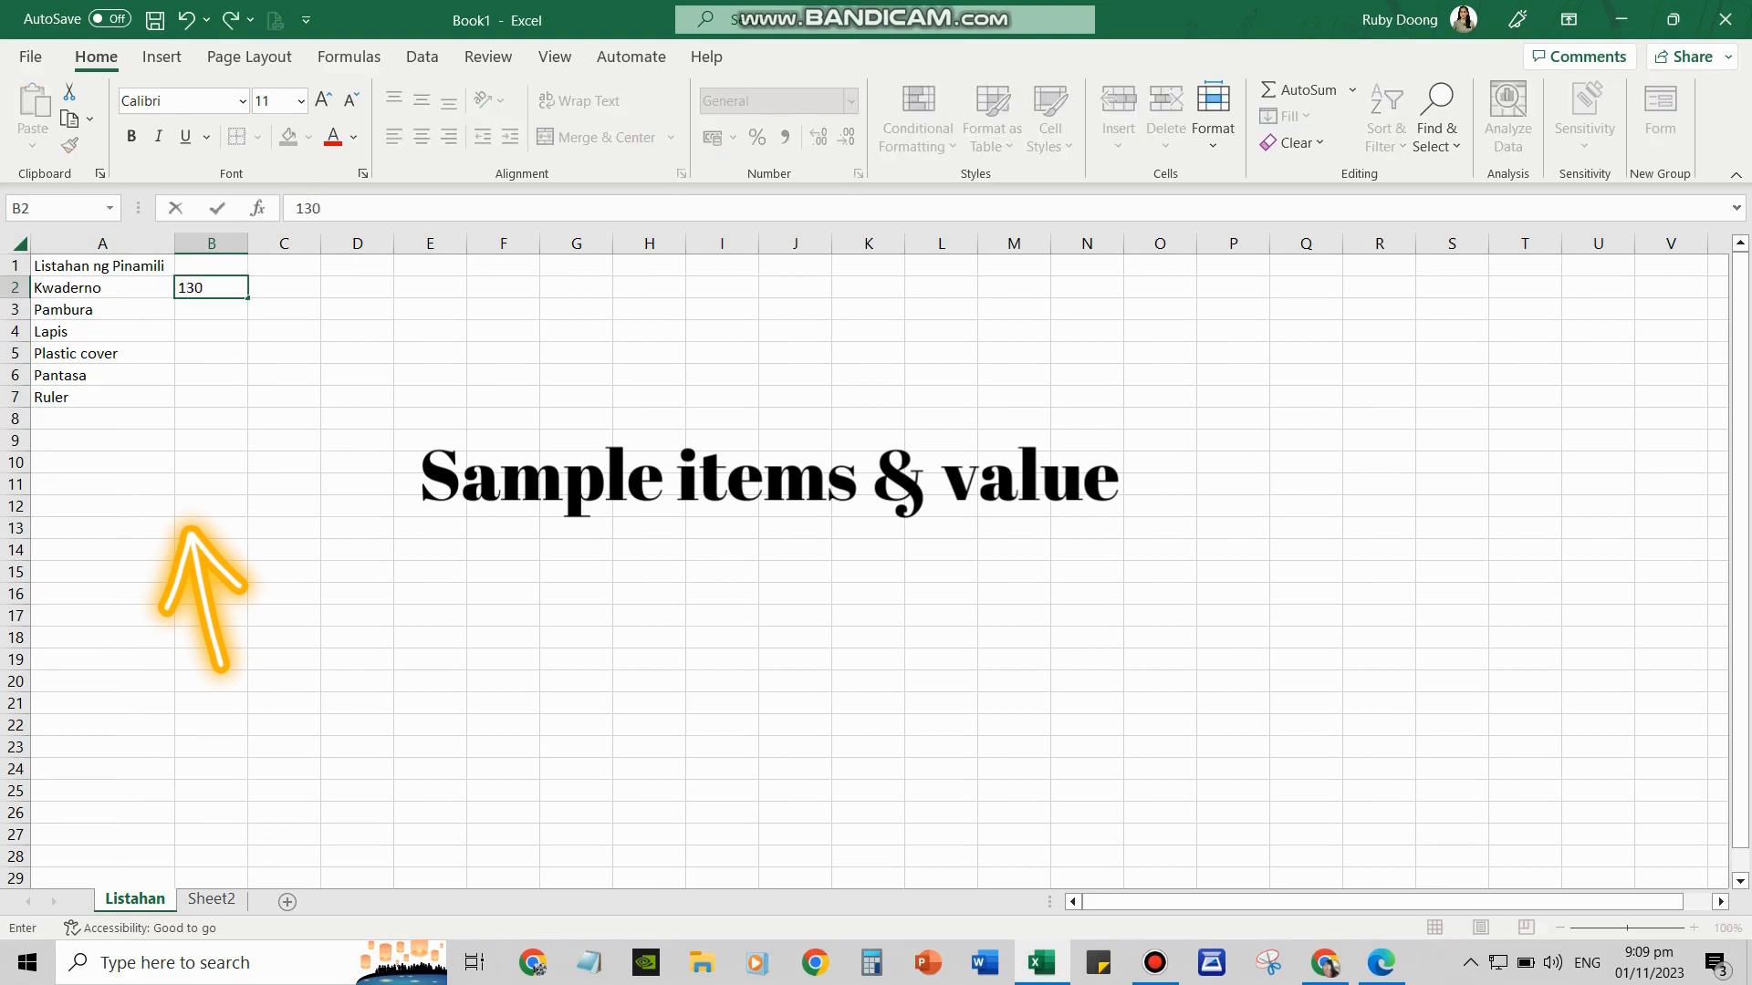
{"action": "type", "text": ".75"}
{"action": "key", "text": "Return"}
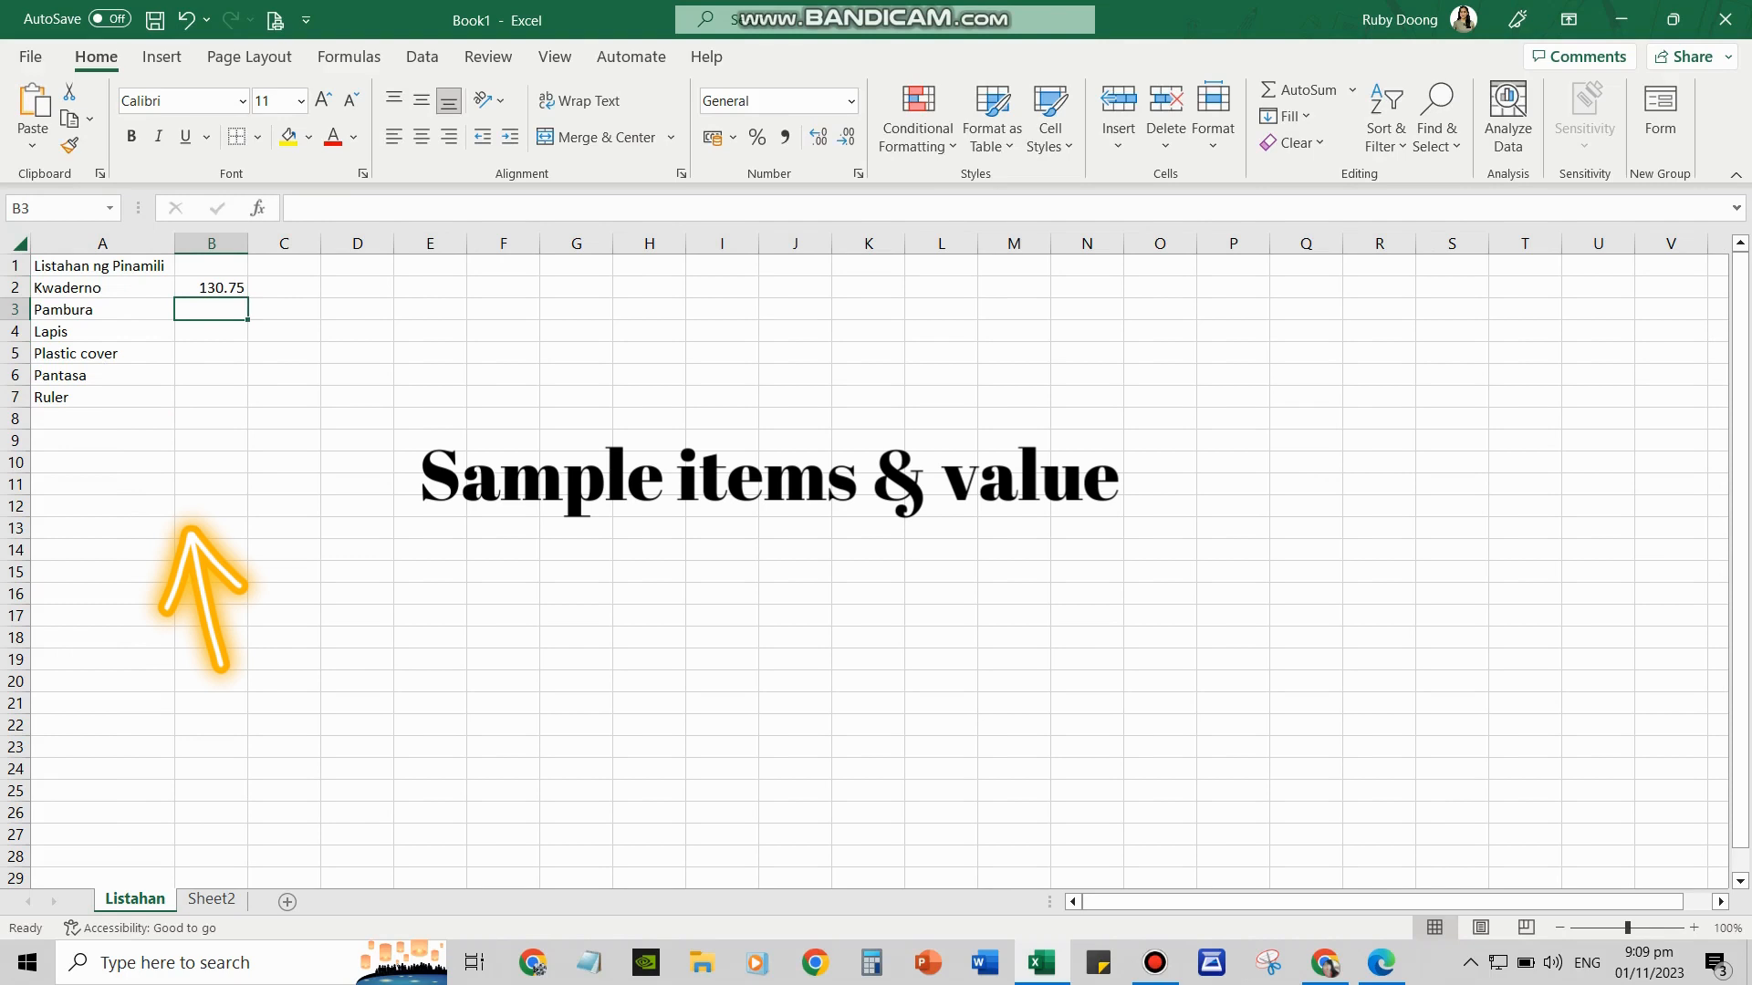
{"action": "type", "text": "42.50"}
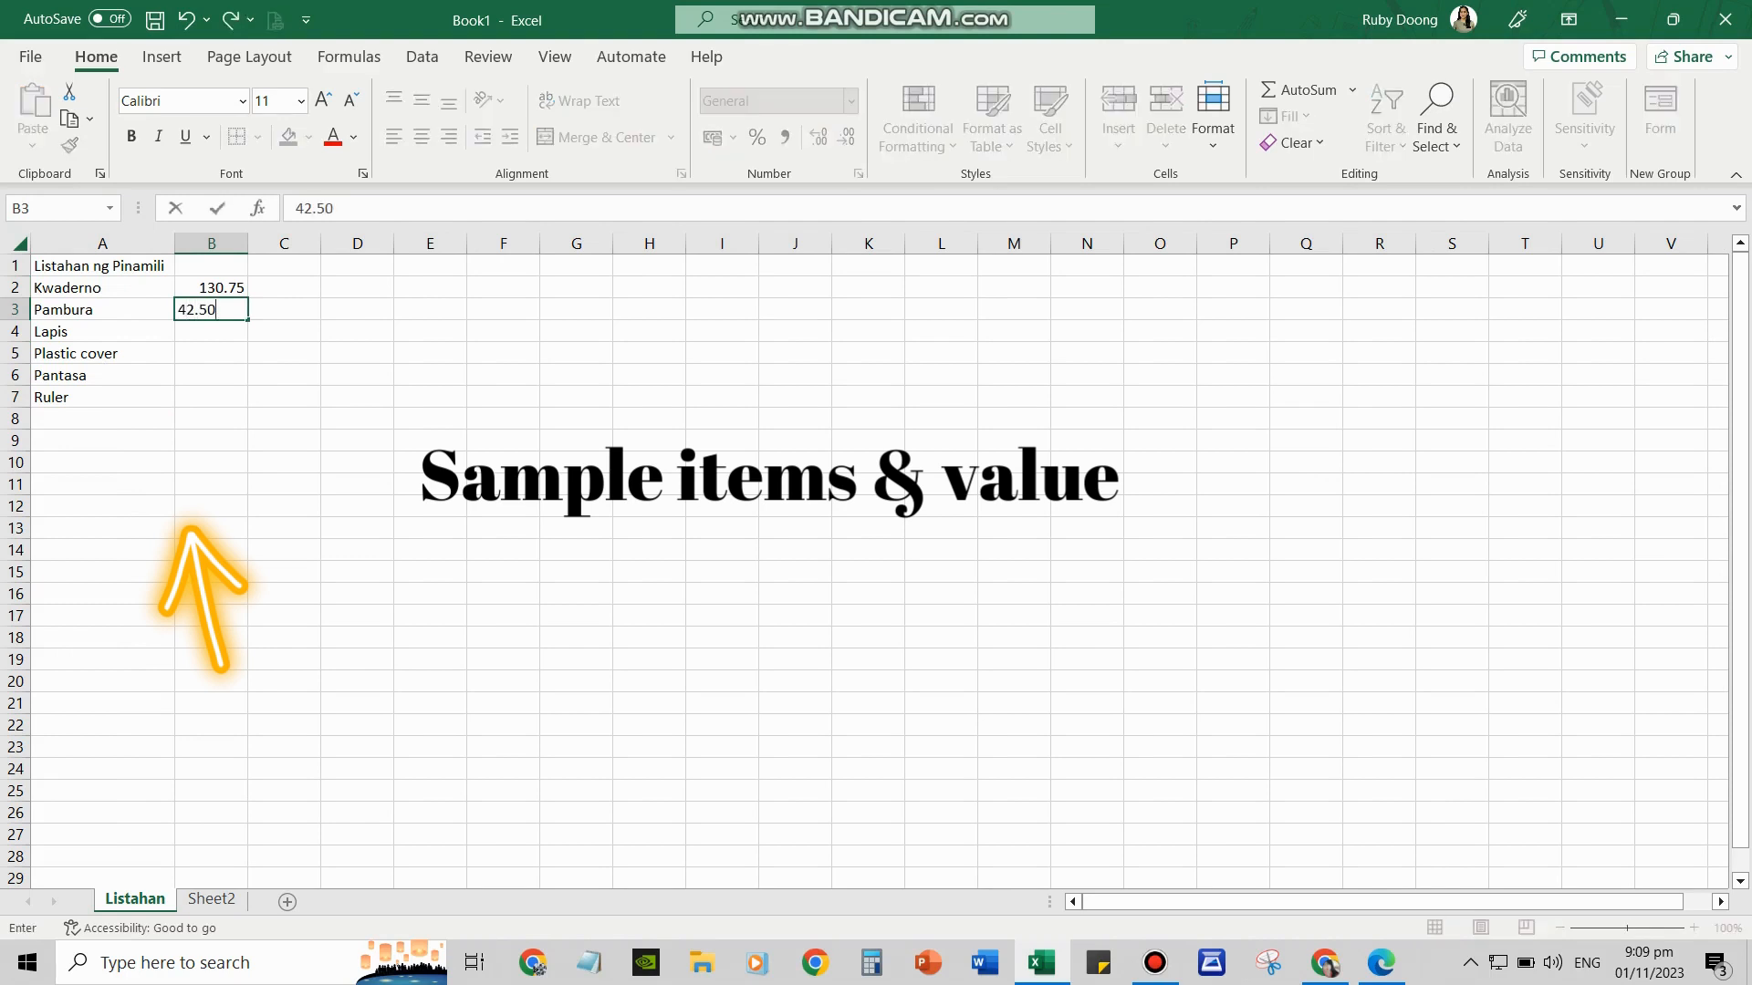
{"action": "key", "text": "Return"}
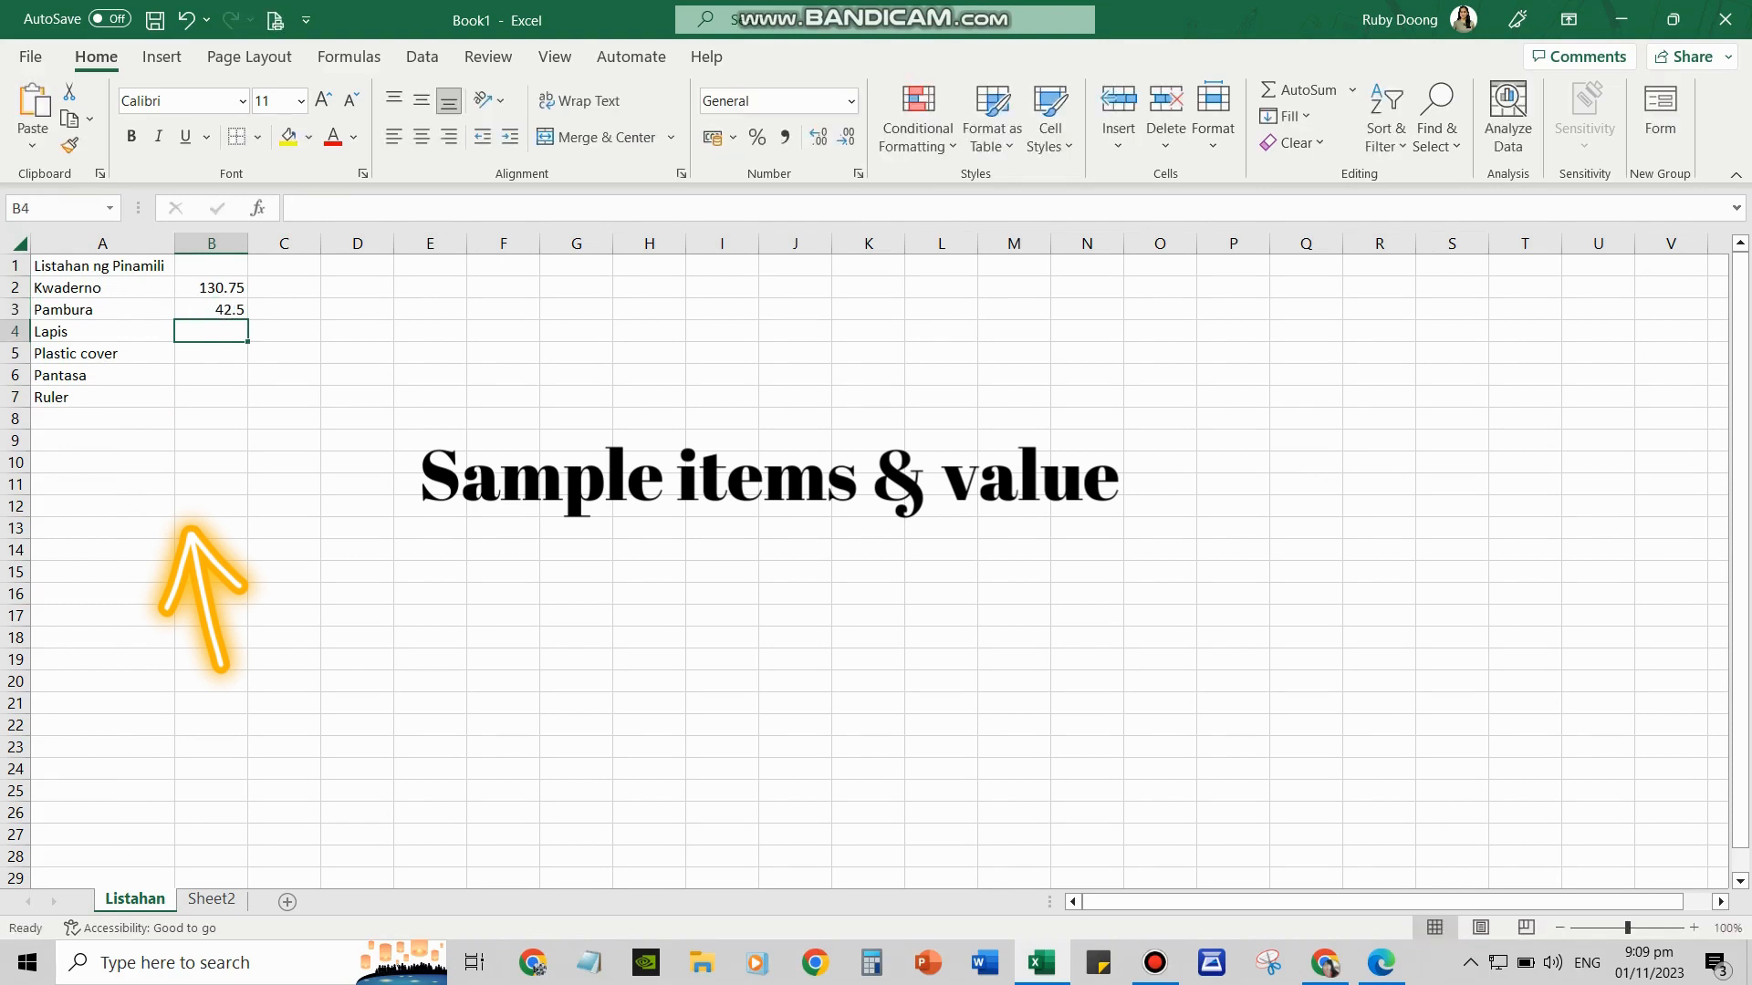
{"action": "type", "text": "50.00"}
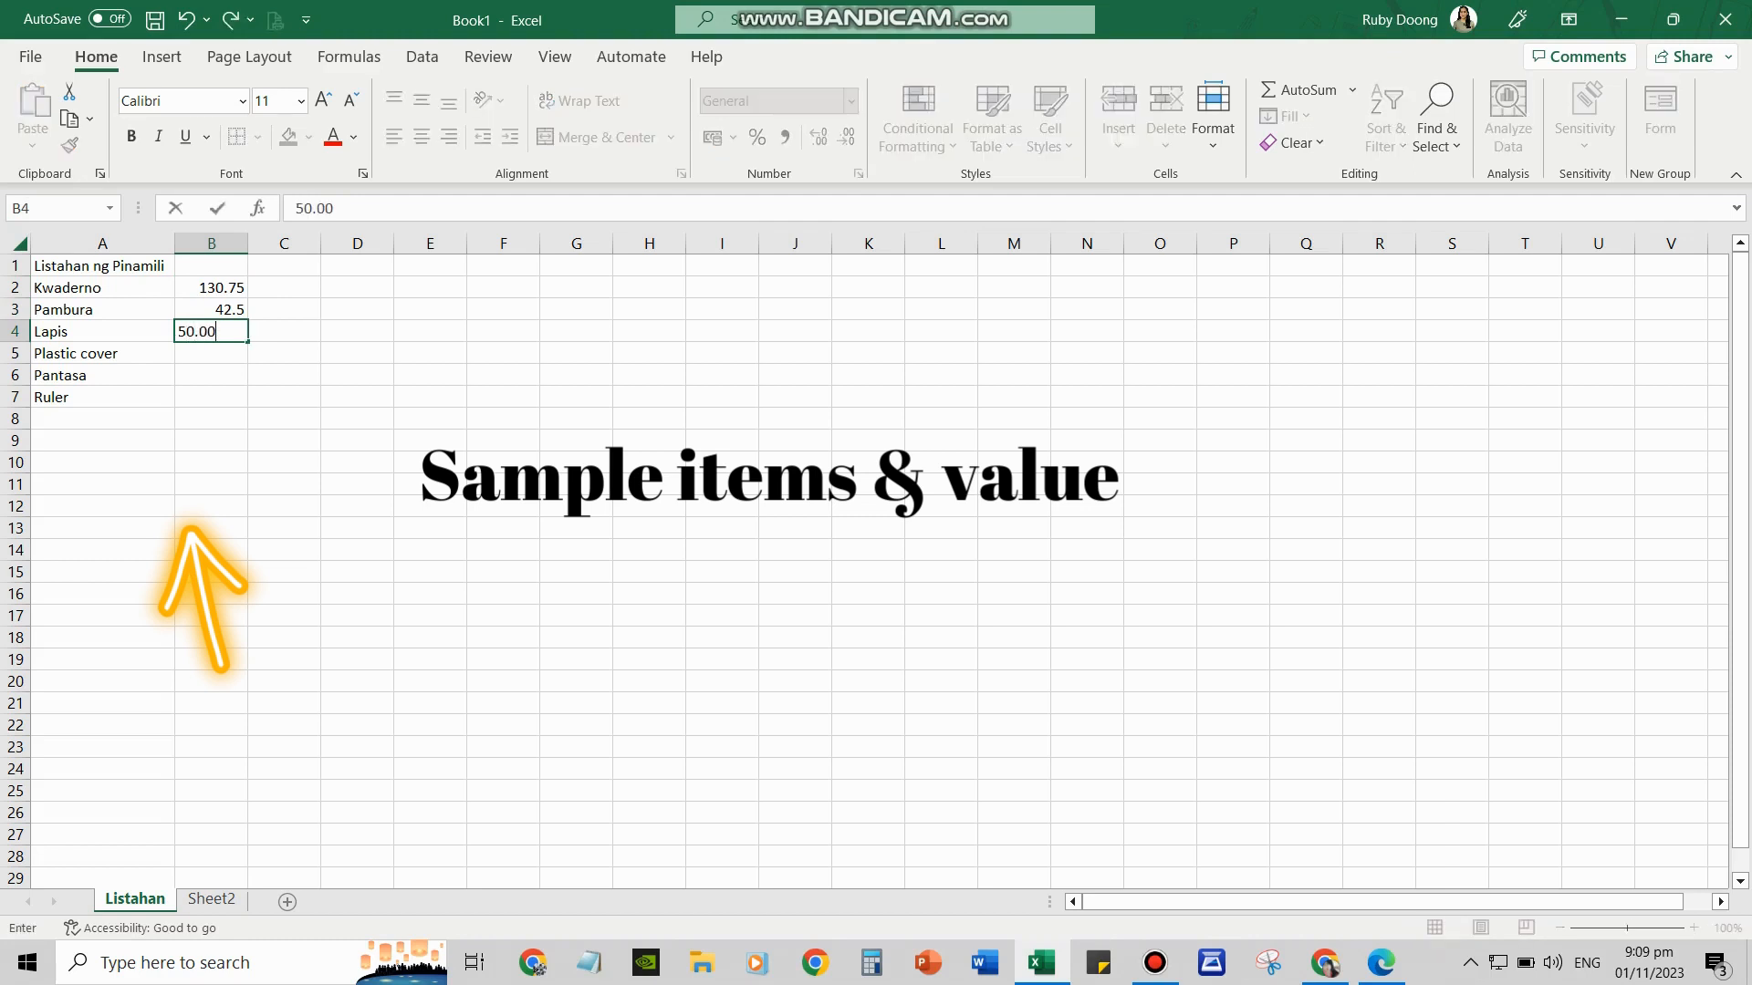
{"action": "key", "text": "Return"}
Enter prices 56.25, 35.50 and 25.00 for Plastic cover, Pantasa and Ruler
{"action": "type", "text": "56."}
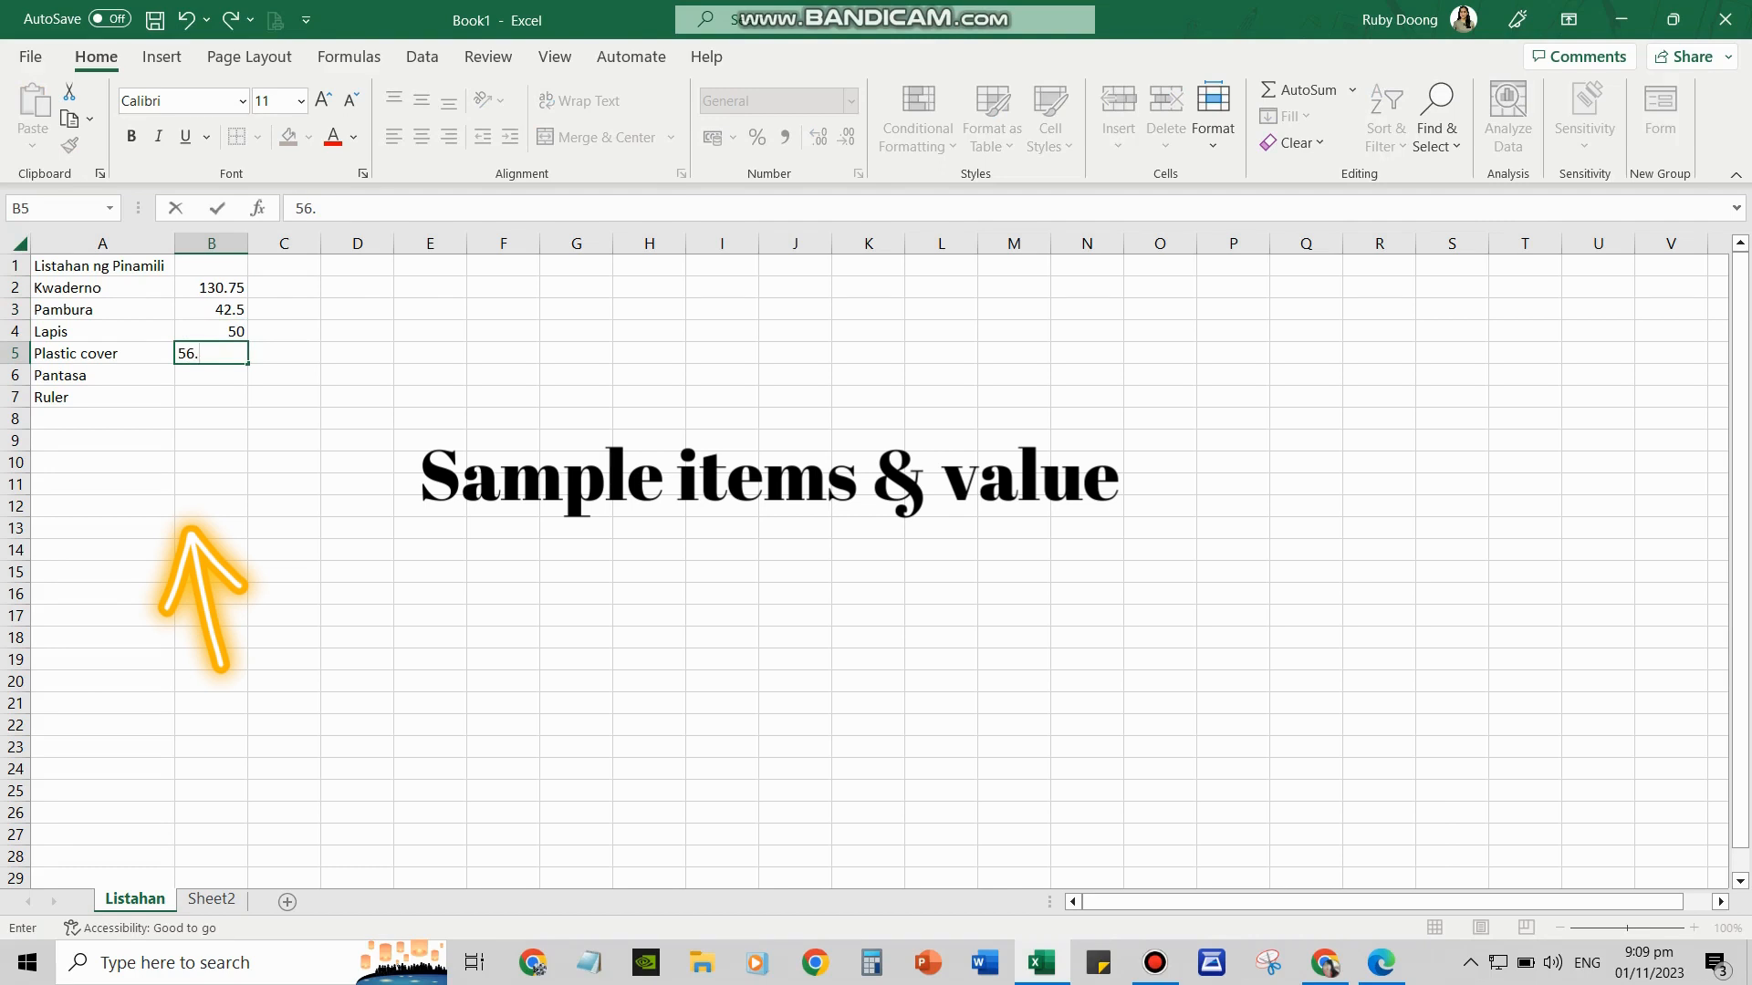
{"action": "type", "text": "25"}
{"action": "key", "text": "Return"}
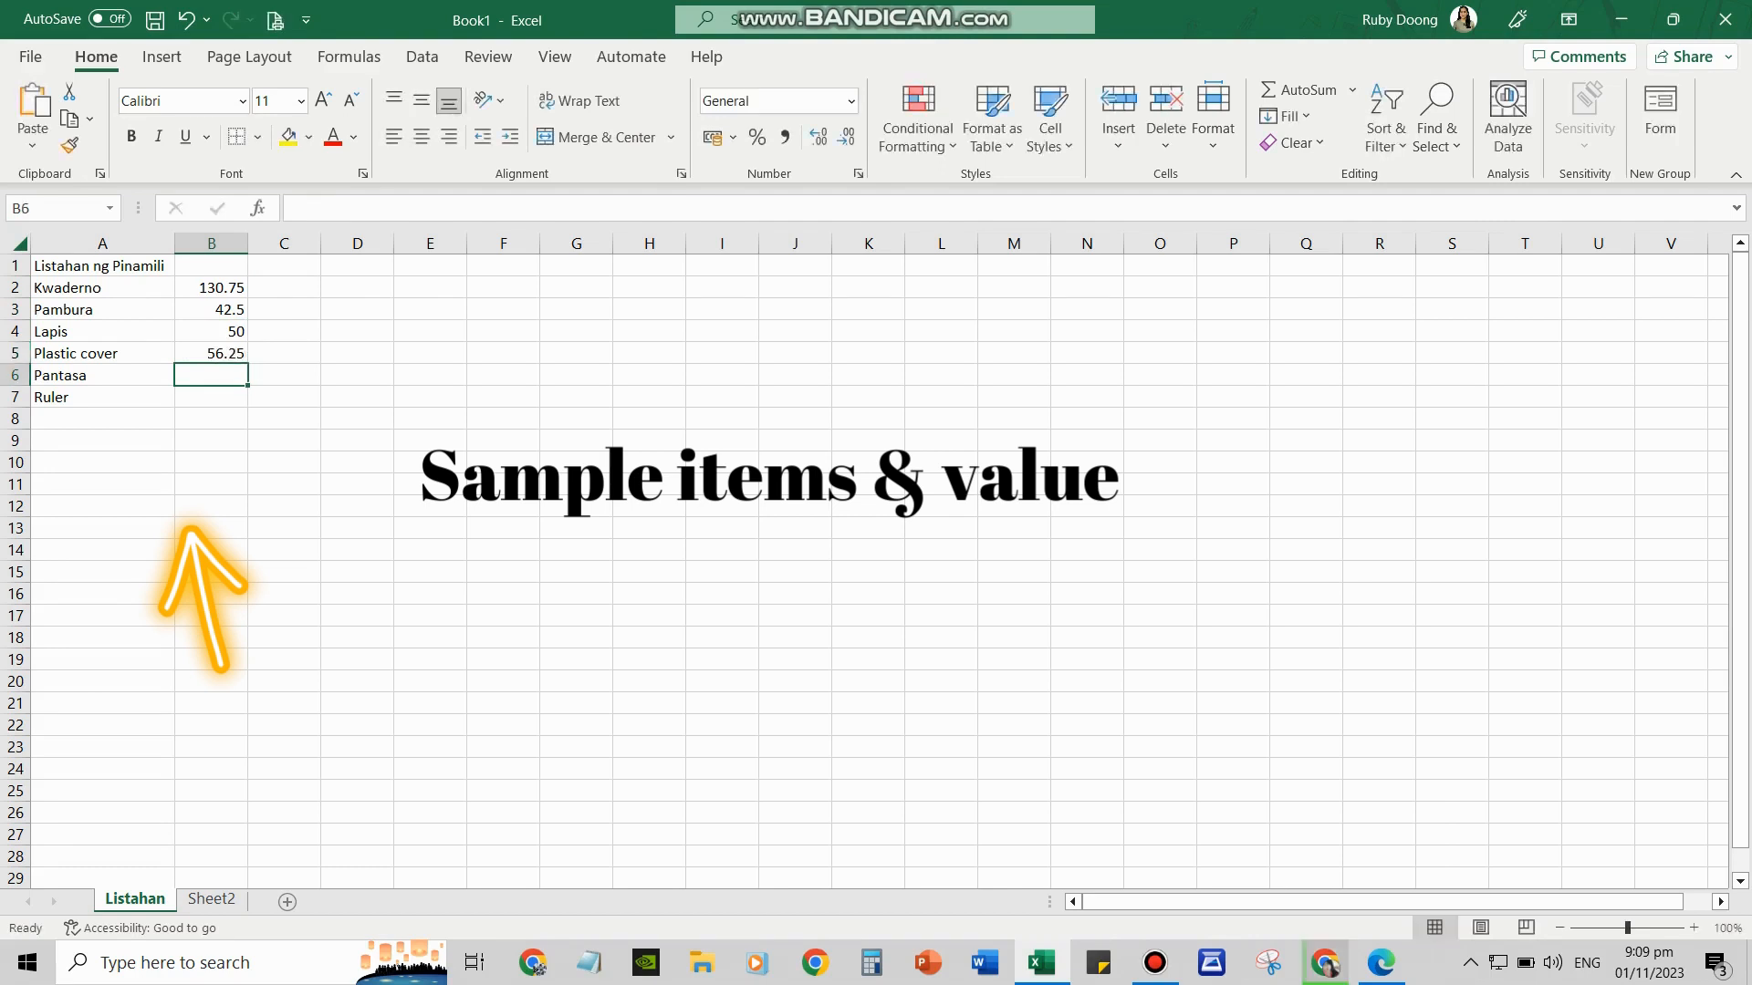
{"action": "type", "text": "35"}
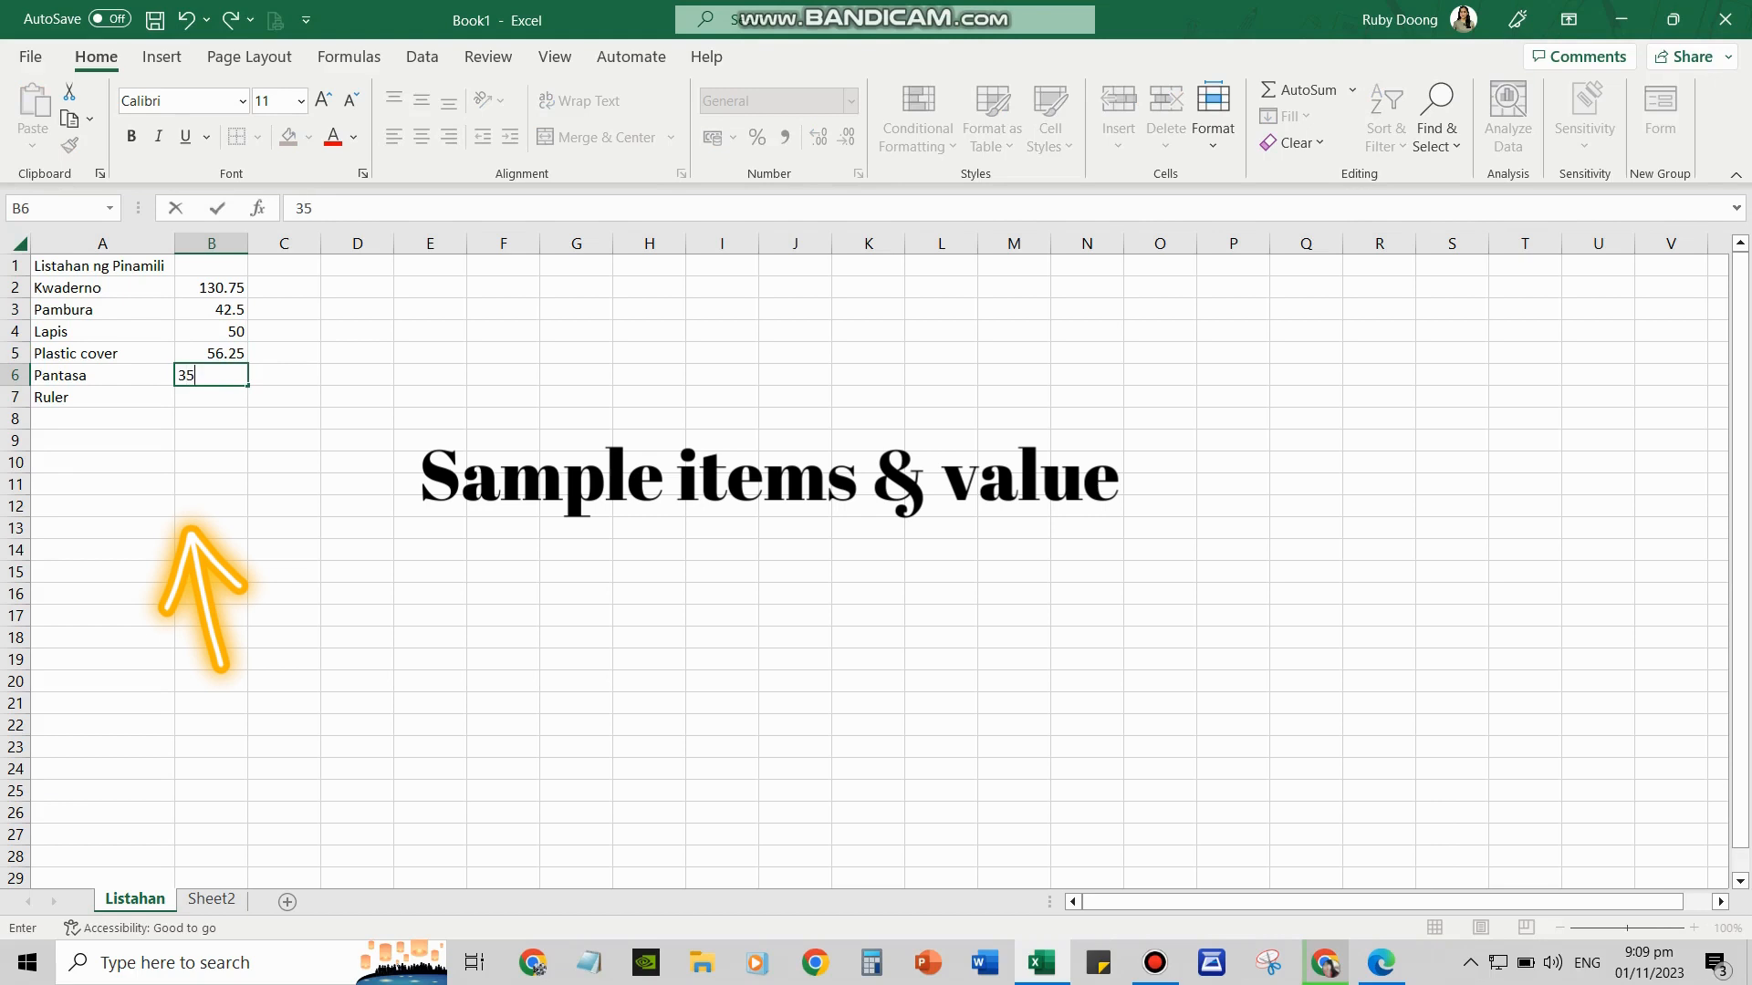
{"action": "type", "text": ".50"}
{"action": "key", "text": "Return"}
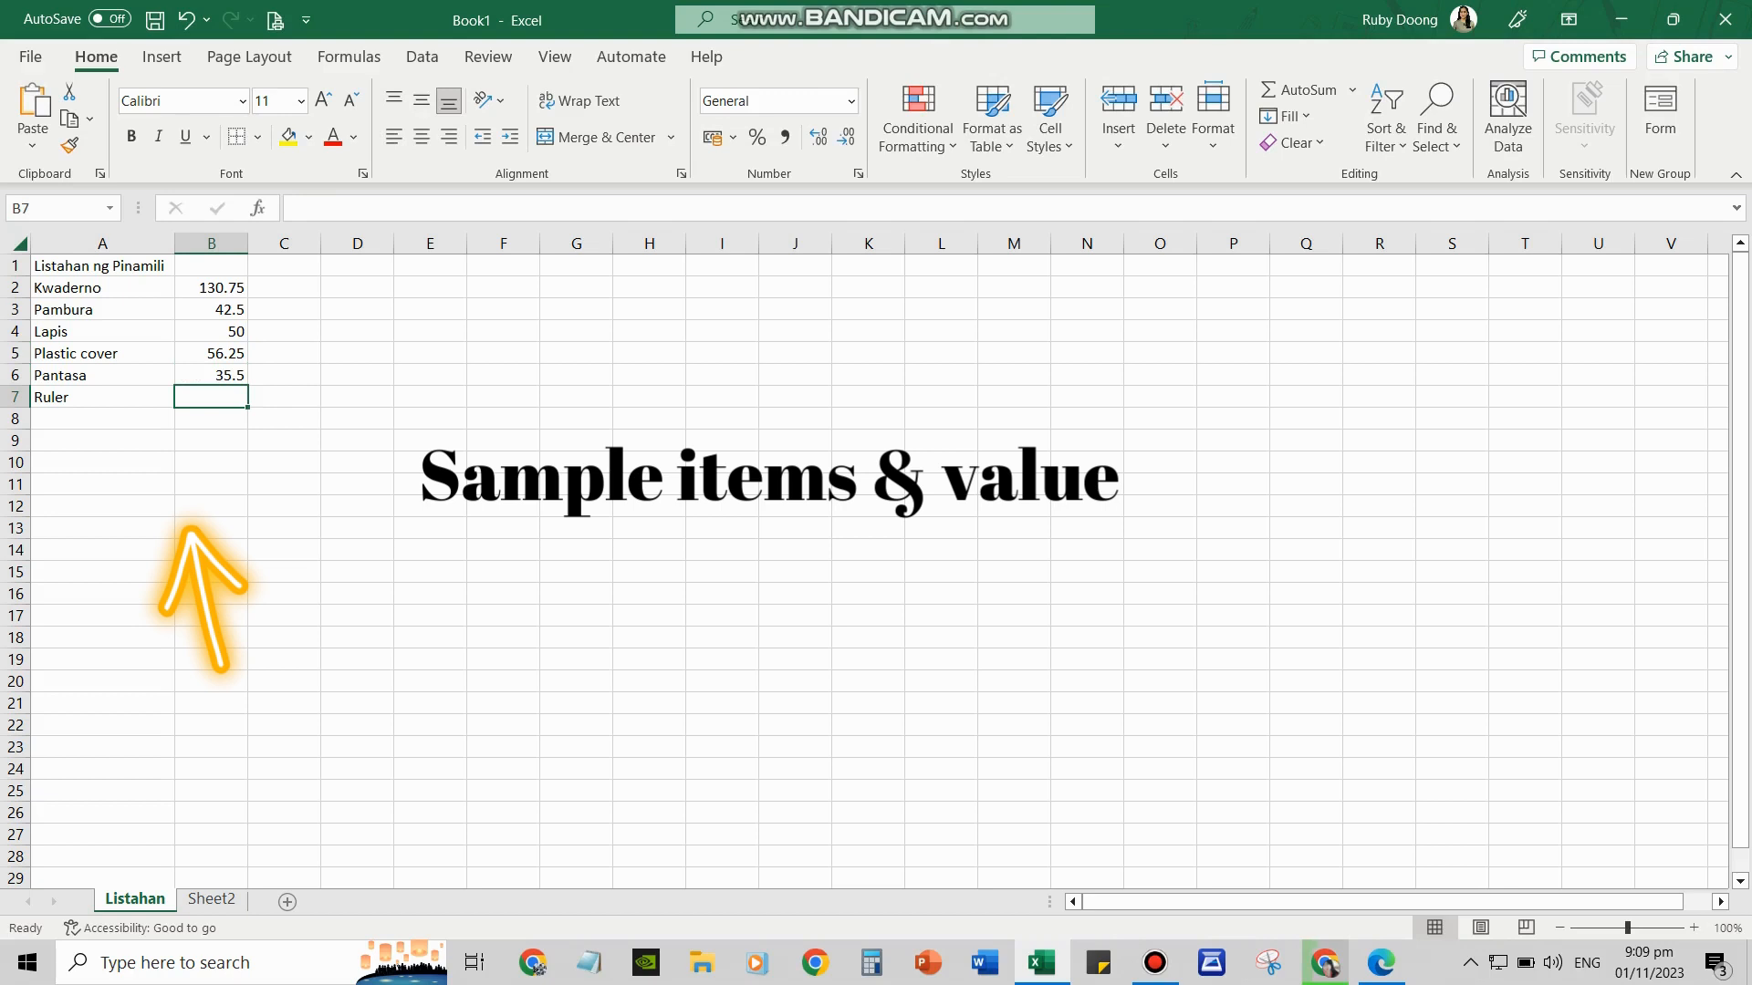
{"action": "type", "text": "25."}
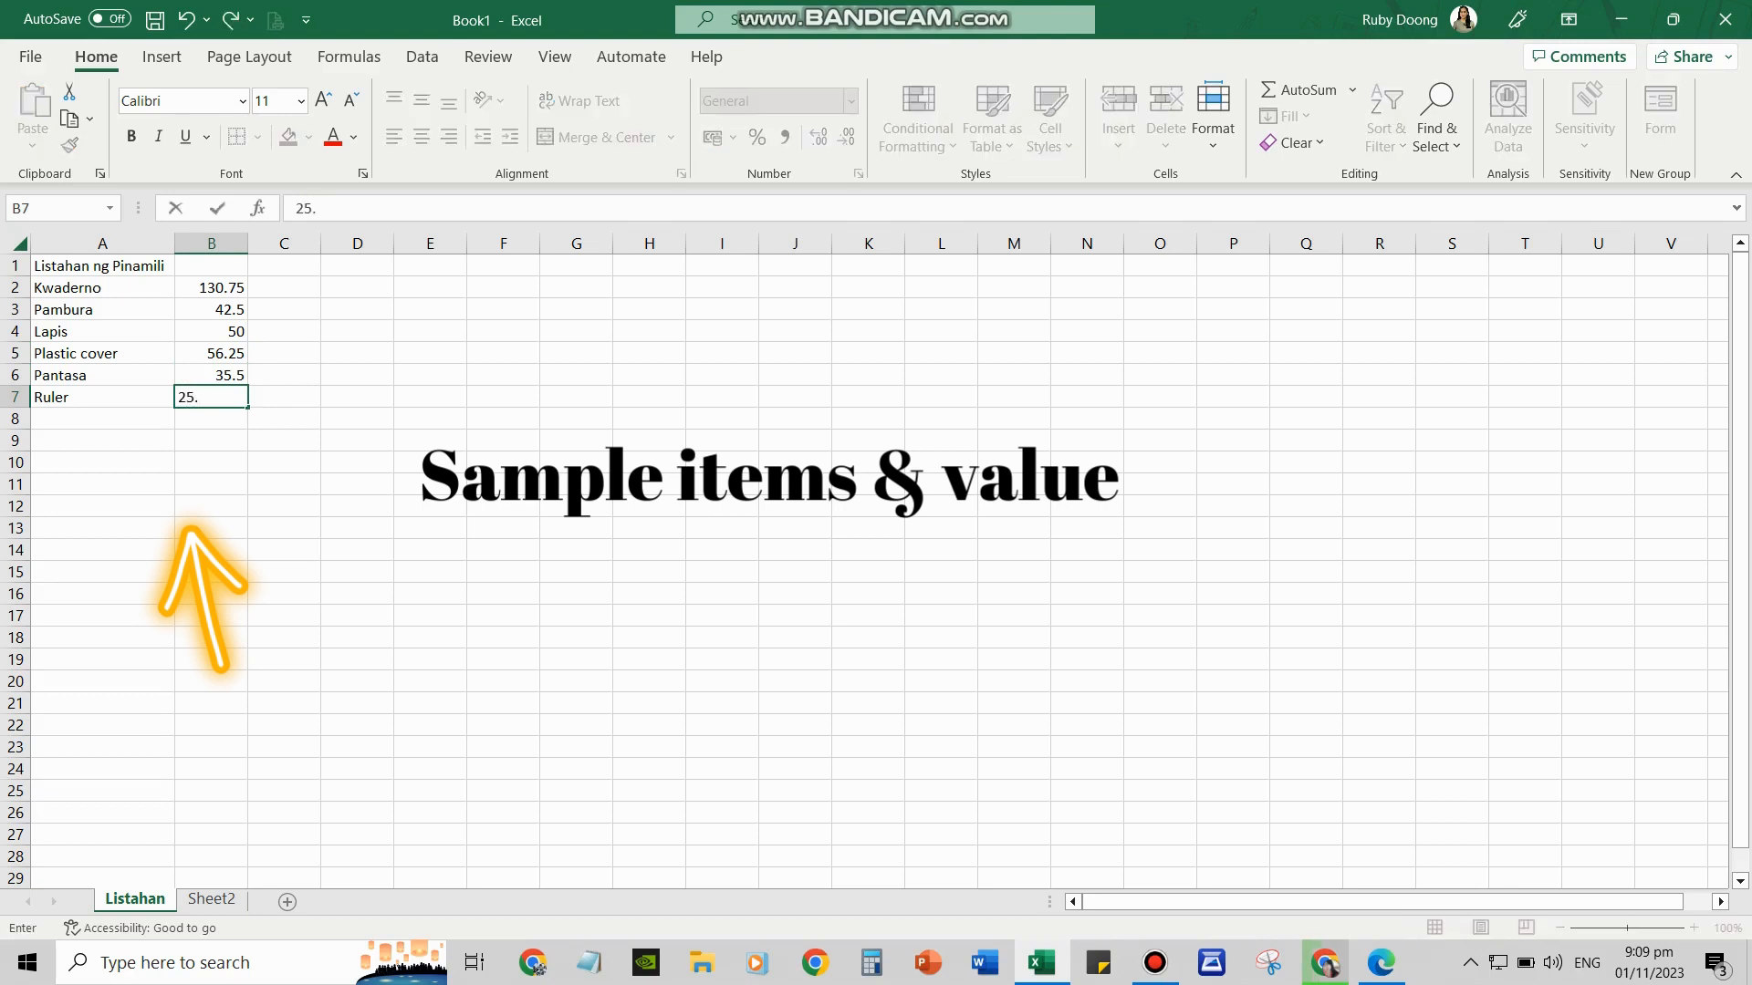
{"action": "type", "text": "00"}
{"action": "key", "text": "Return"}
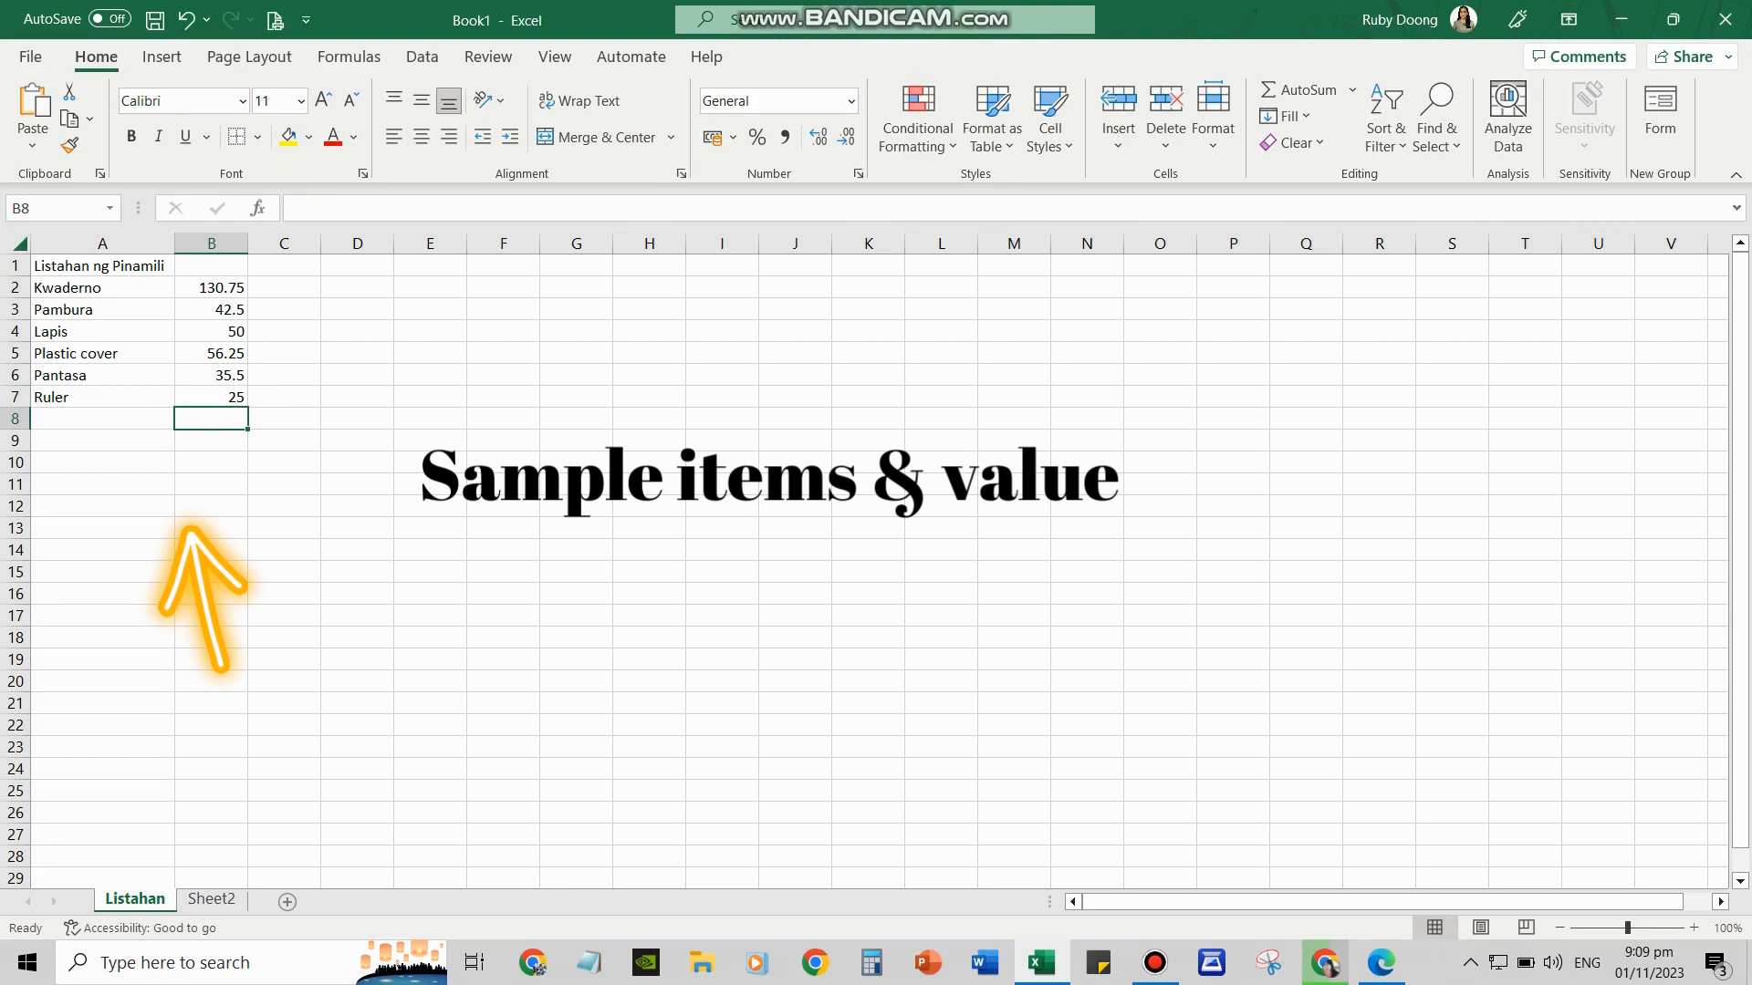
AutoSum prices B2:B7 into B8 for a total of 340, and fill B8 yellow
{"action": "left_click", "coordinate": [211, 287]}
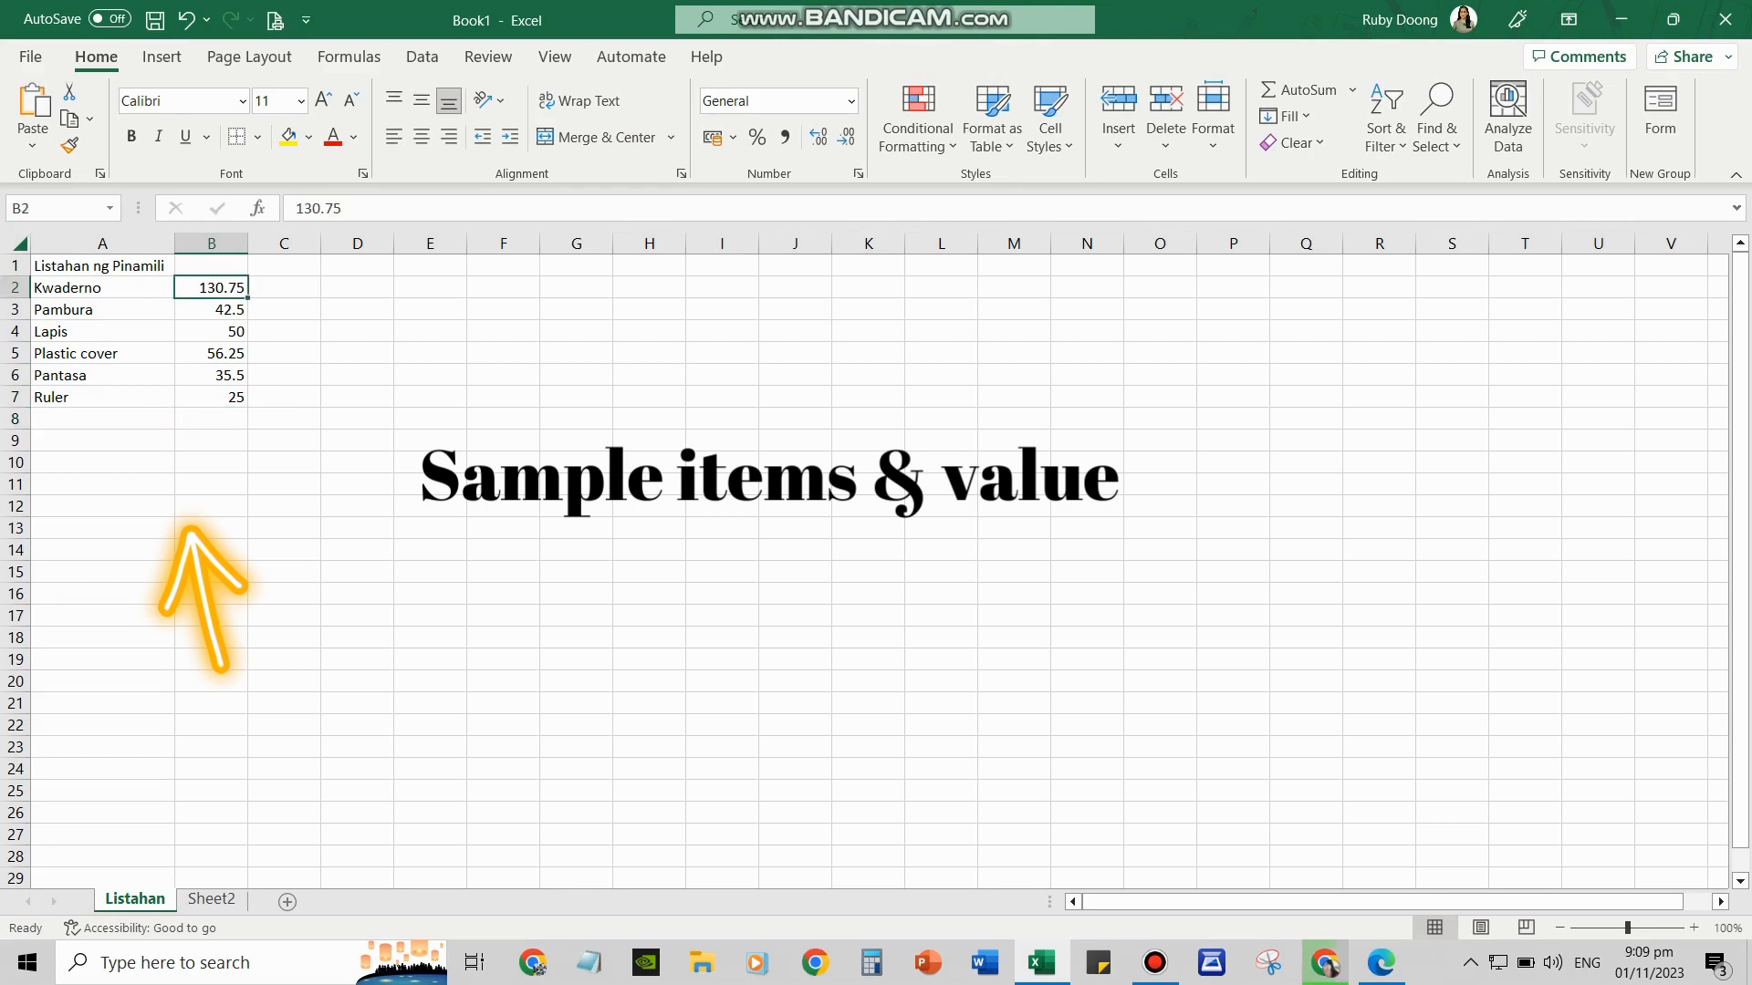
{"action": "left_click_drag", "start_coordinate": [211, 287], "coordinate": [210, 397]}
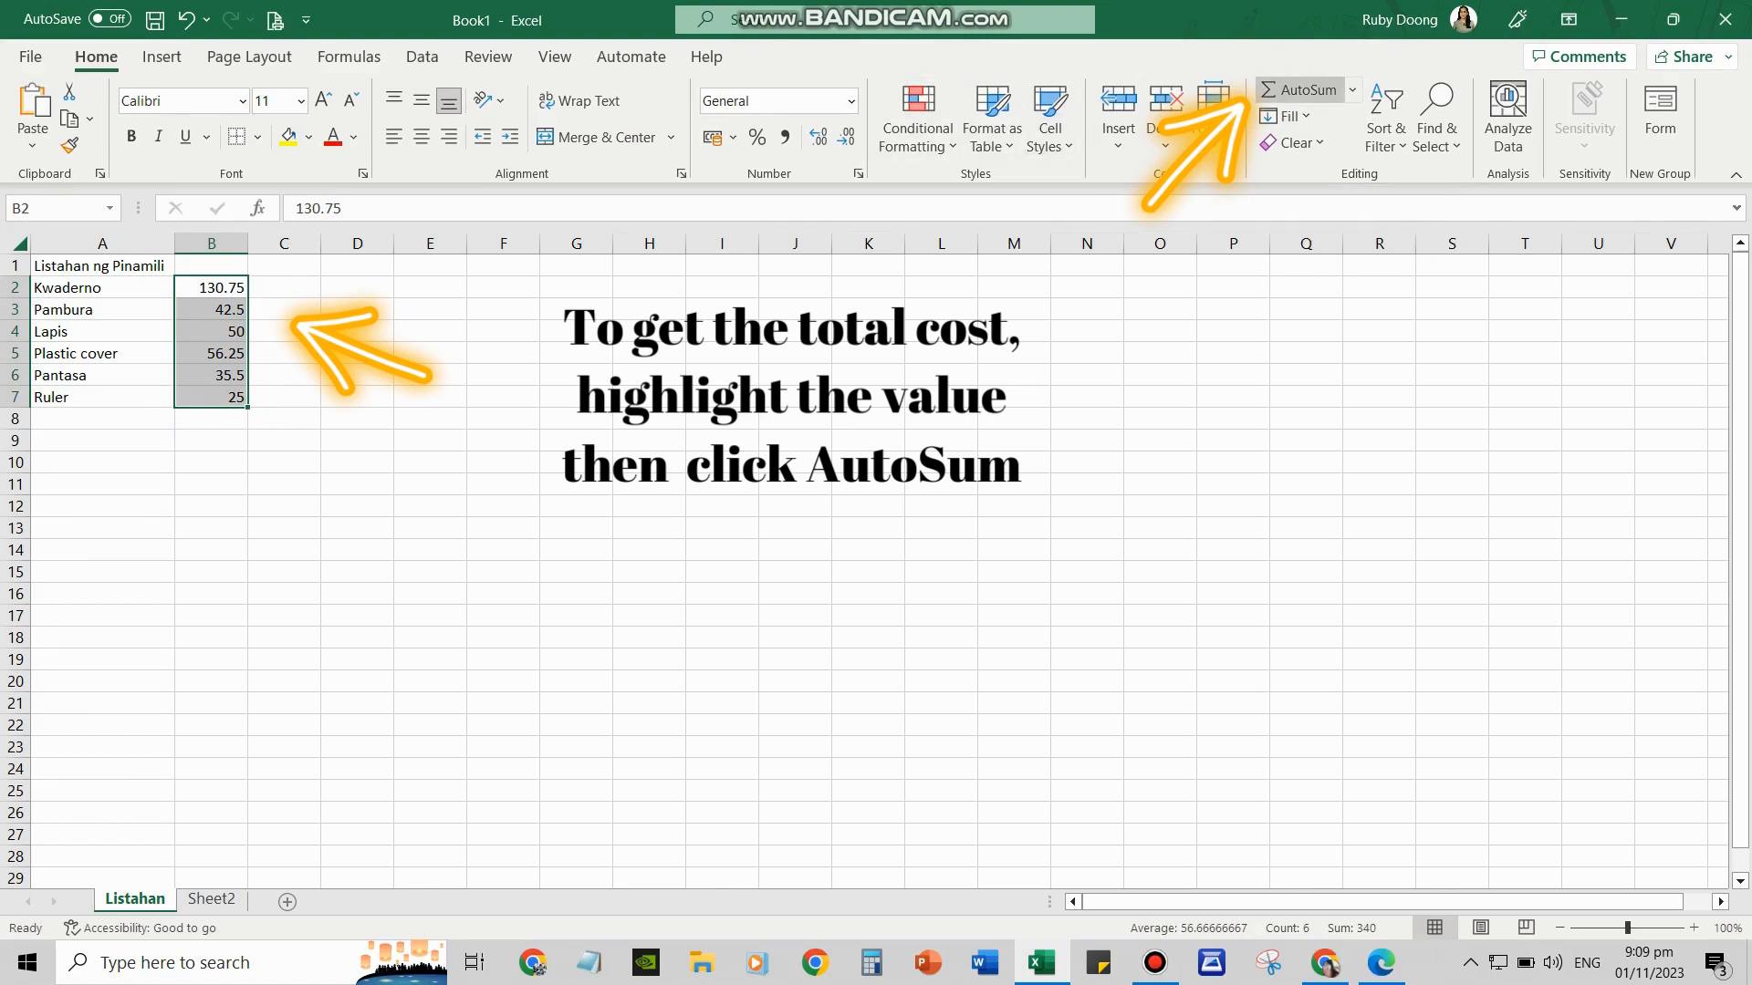
{"action": "left_click", "coordinate": [1299, 89]}
{"action": "left_click", "coordinate": [211, 419]}
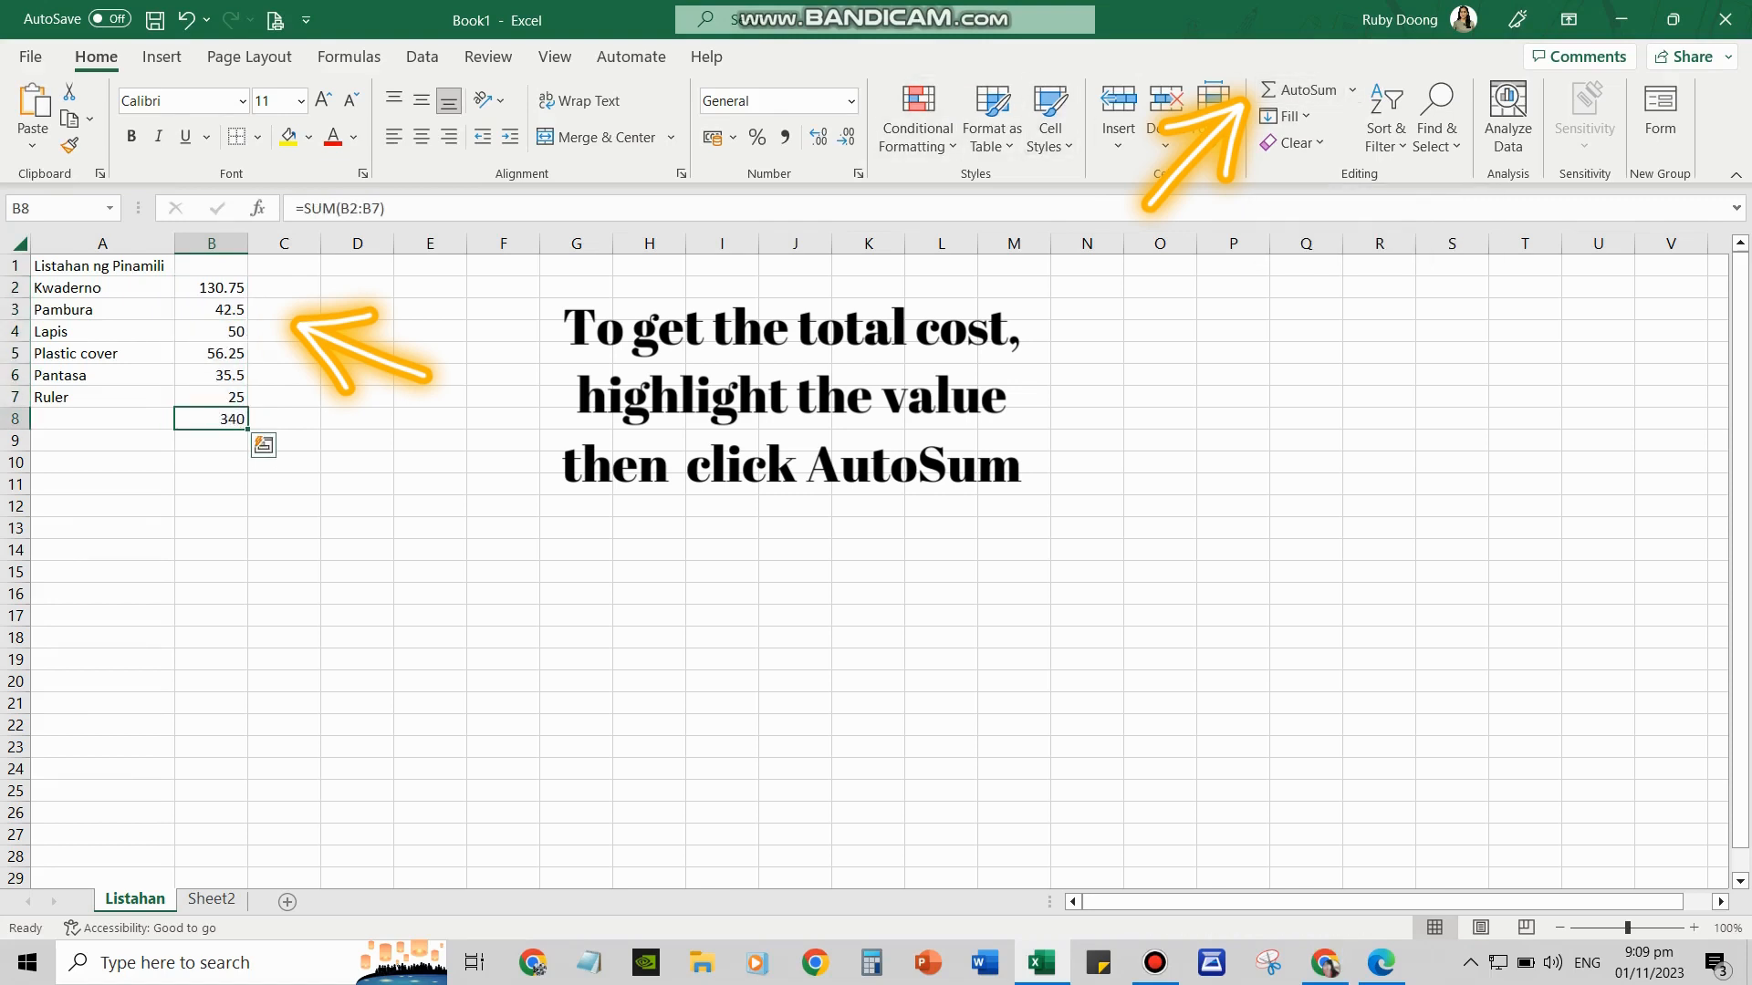
{"action": "left_click", "coordinate": [288, 137]}
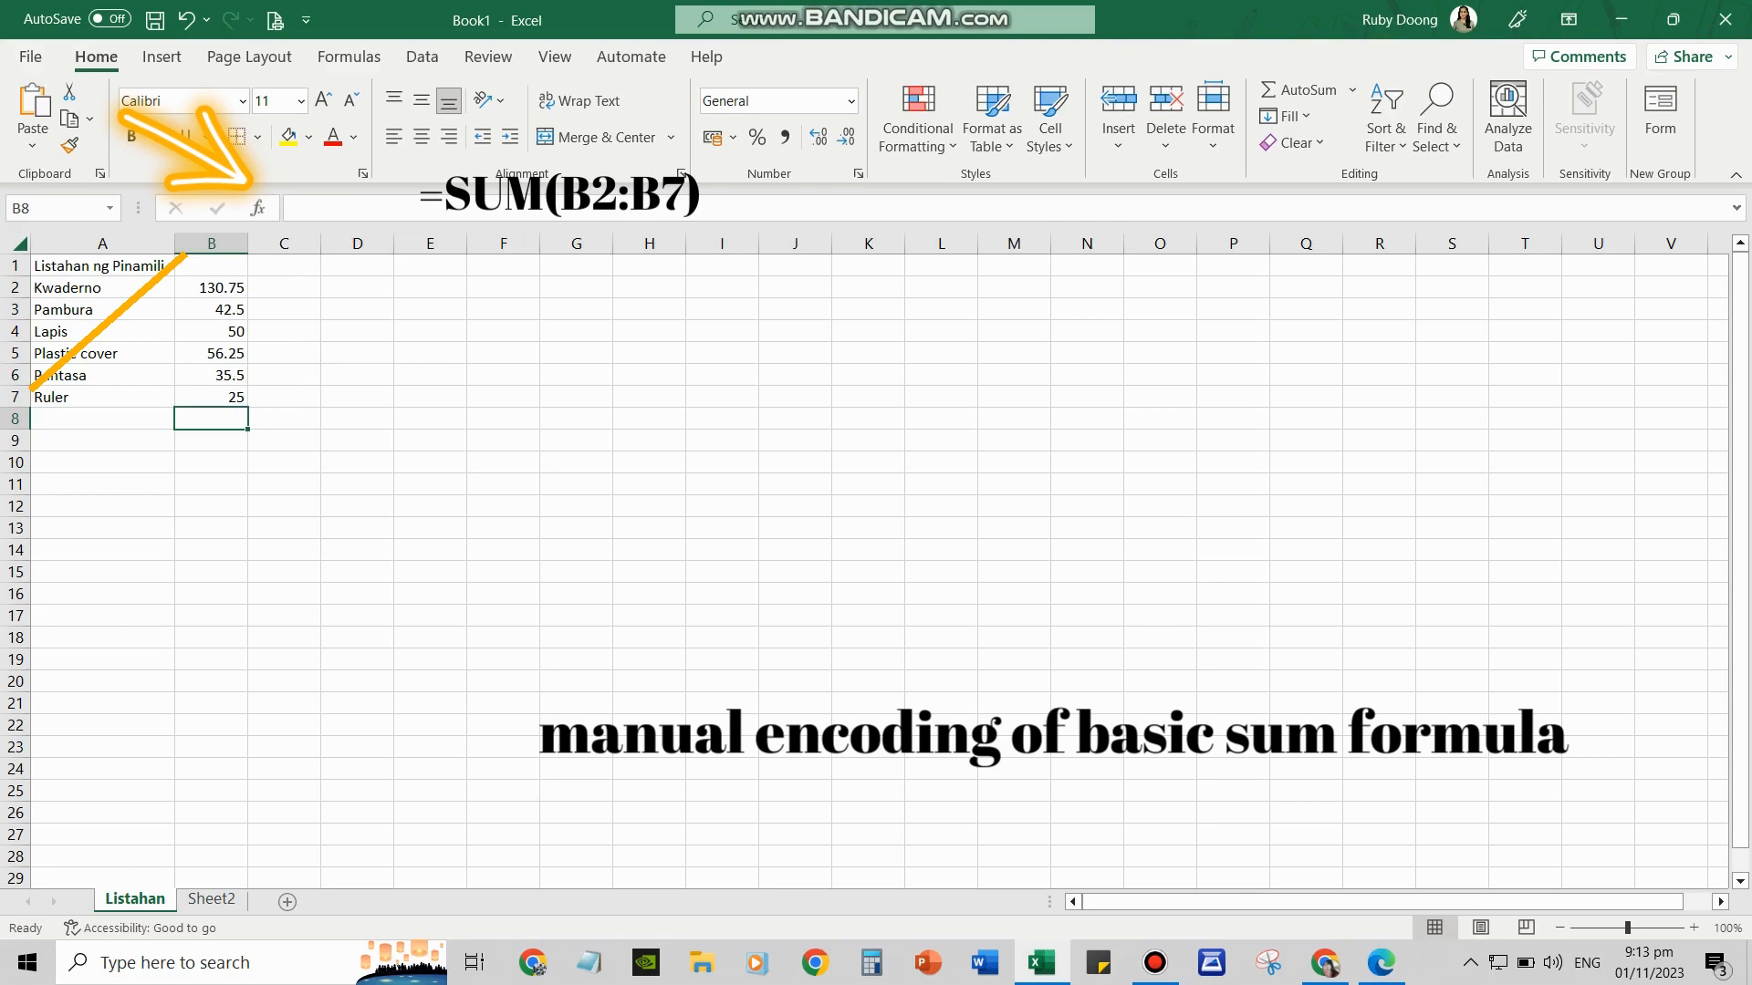
Write =SUM(B2:B7) in B8 through the formula bar
{"action": "left_click", "coordinate": [297, 208]}
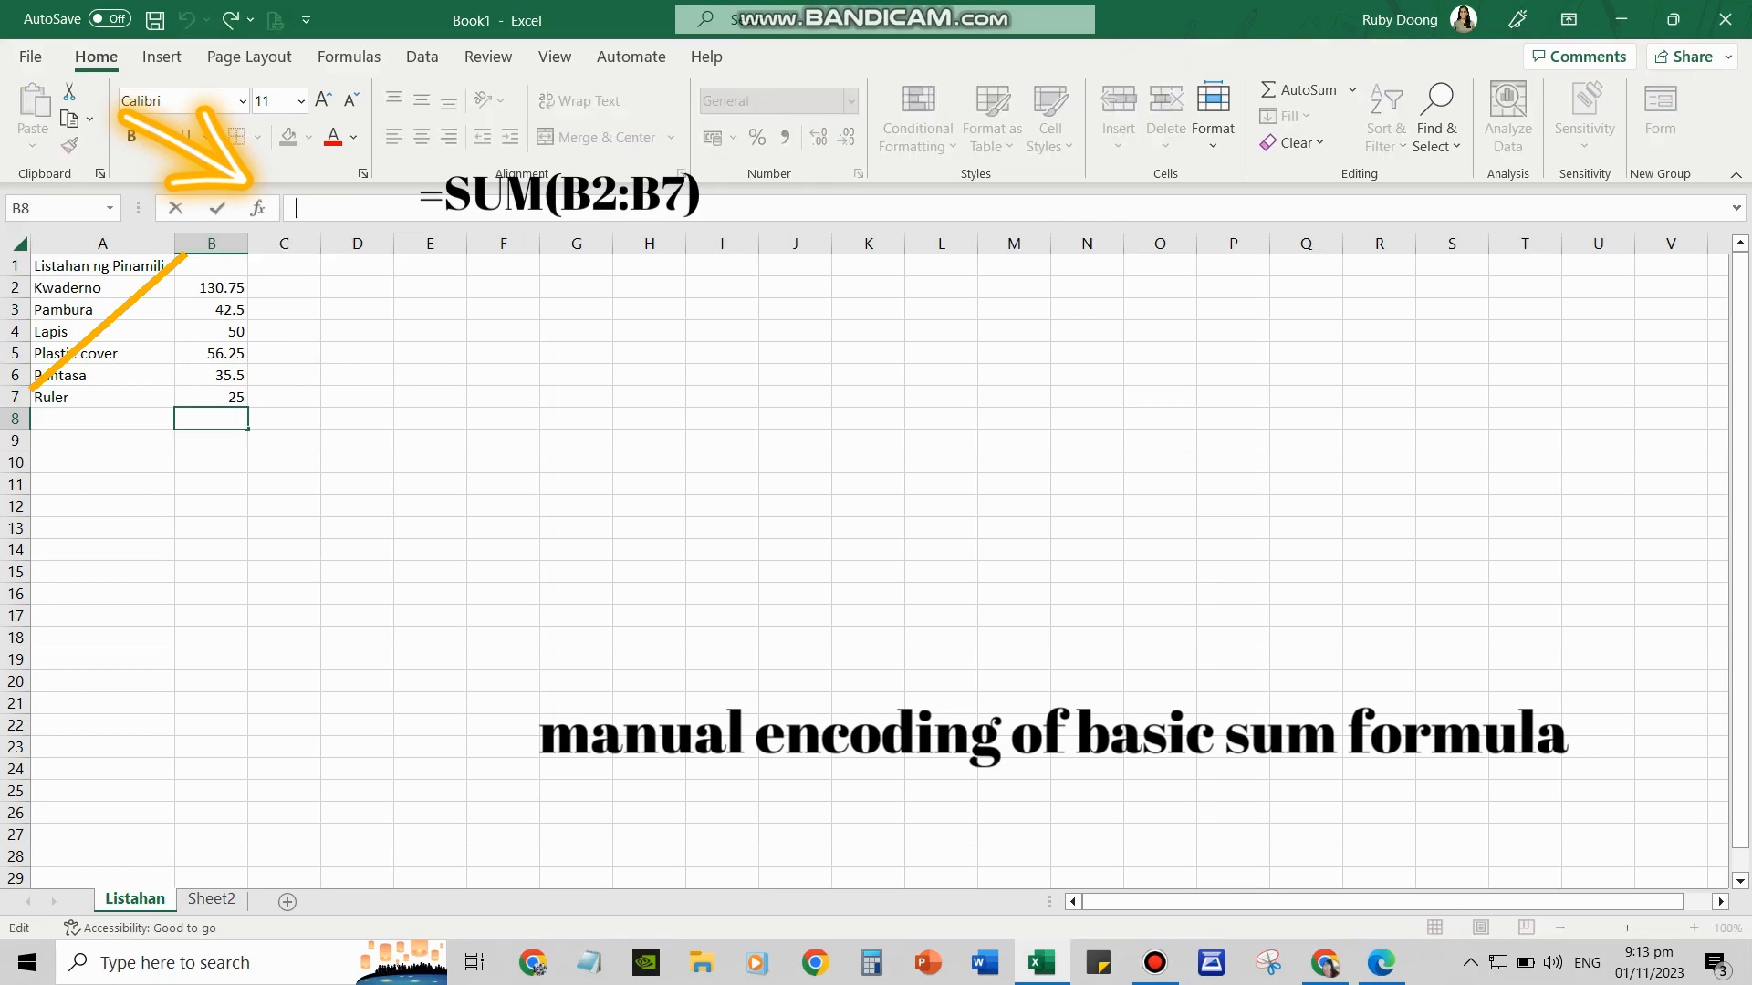
{"action": "type", "text": "=S"}
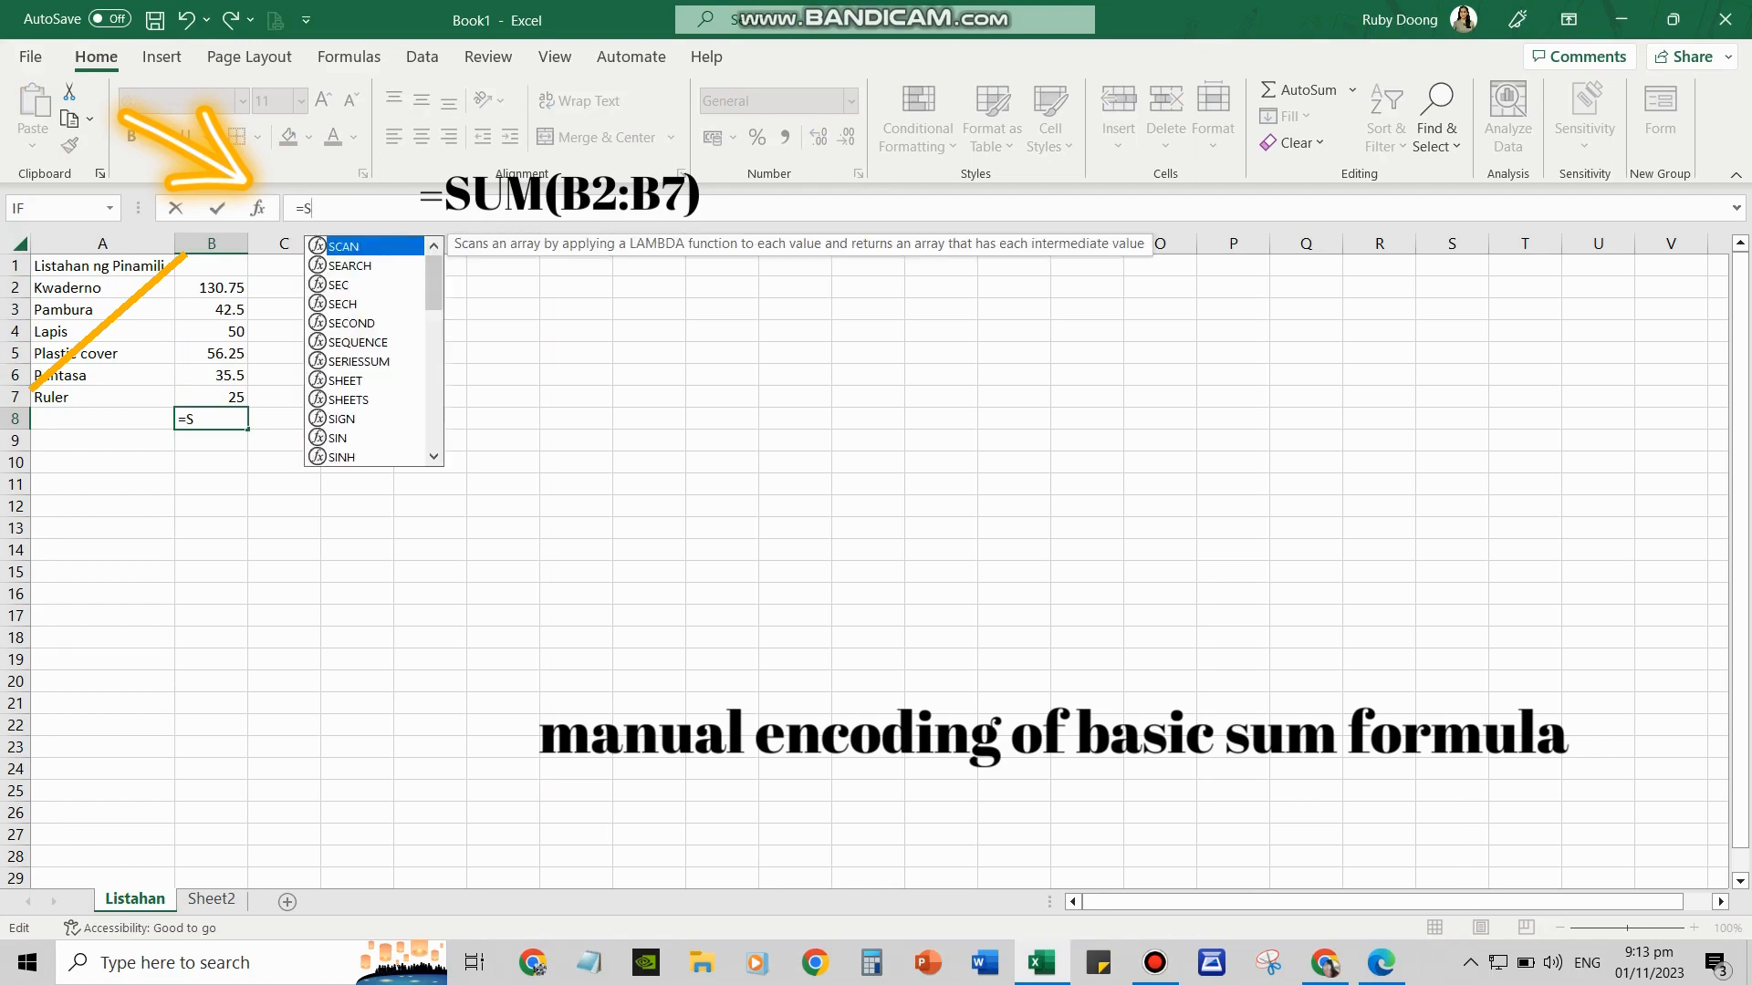
{"action": "type", "text": "UM("}
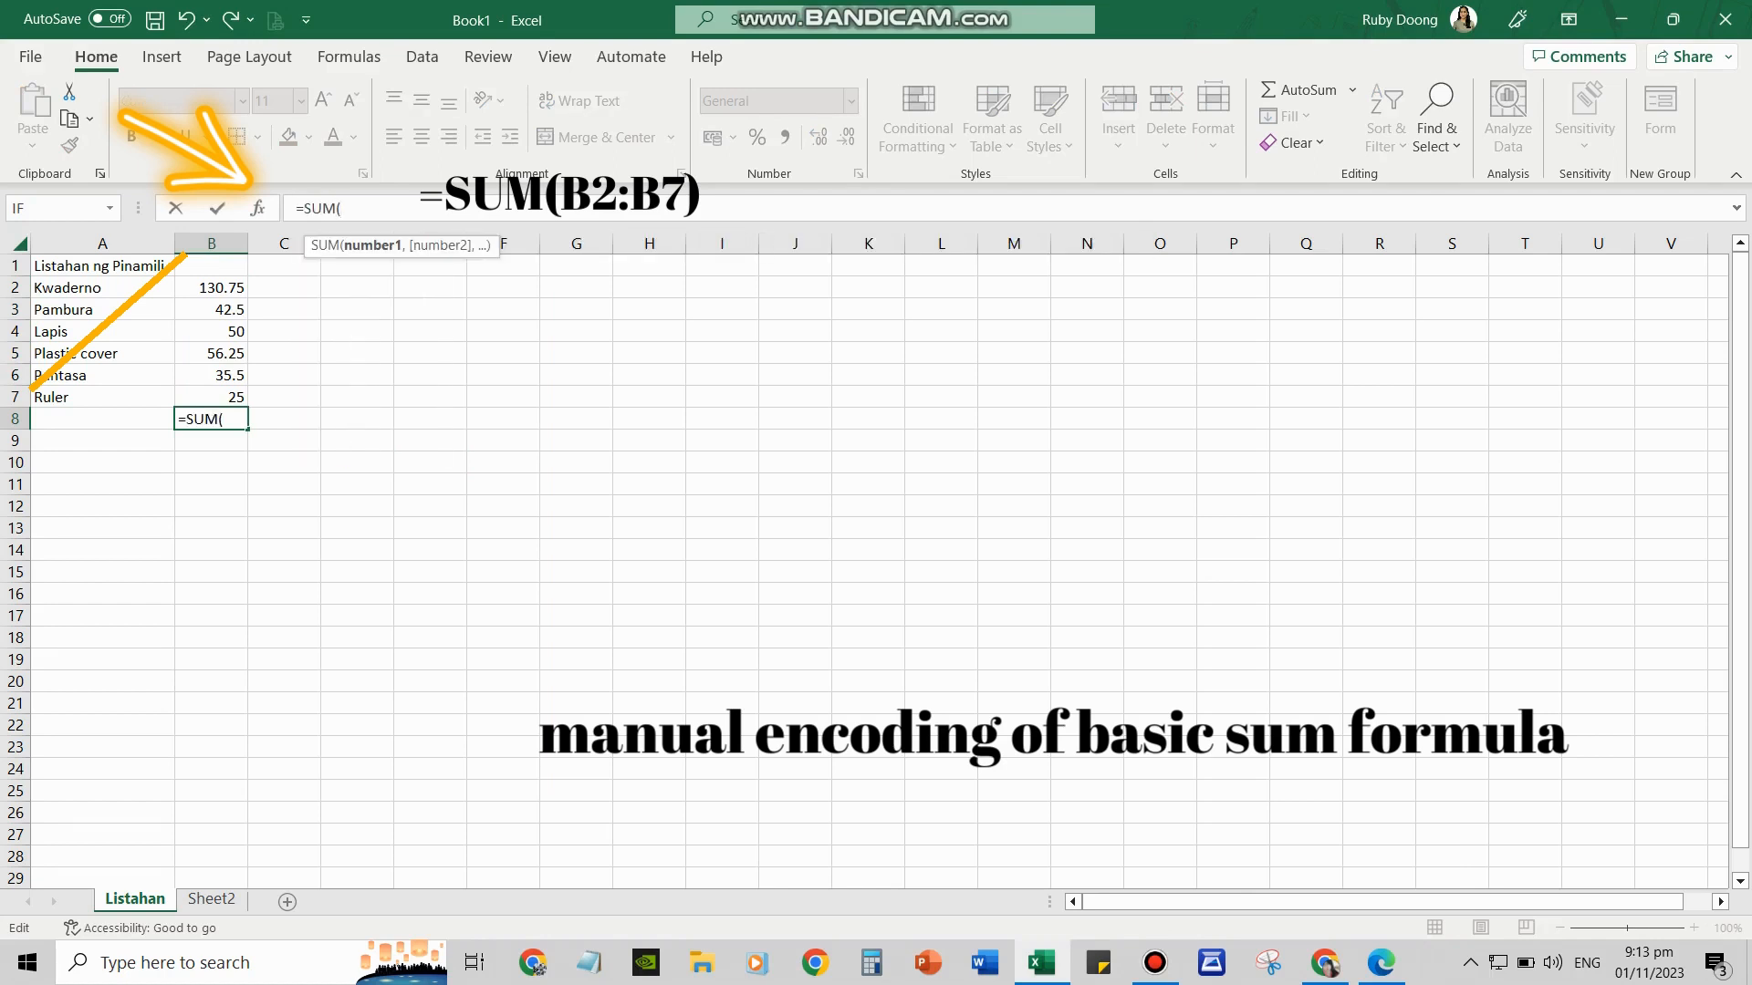
{"action": "type", "text": "B2"}
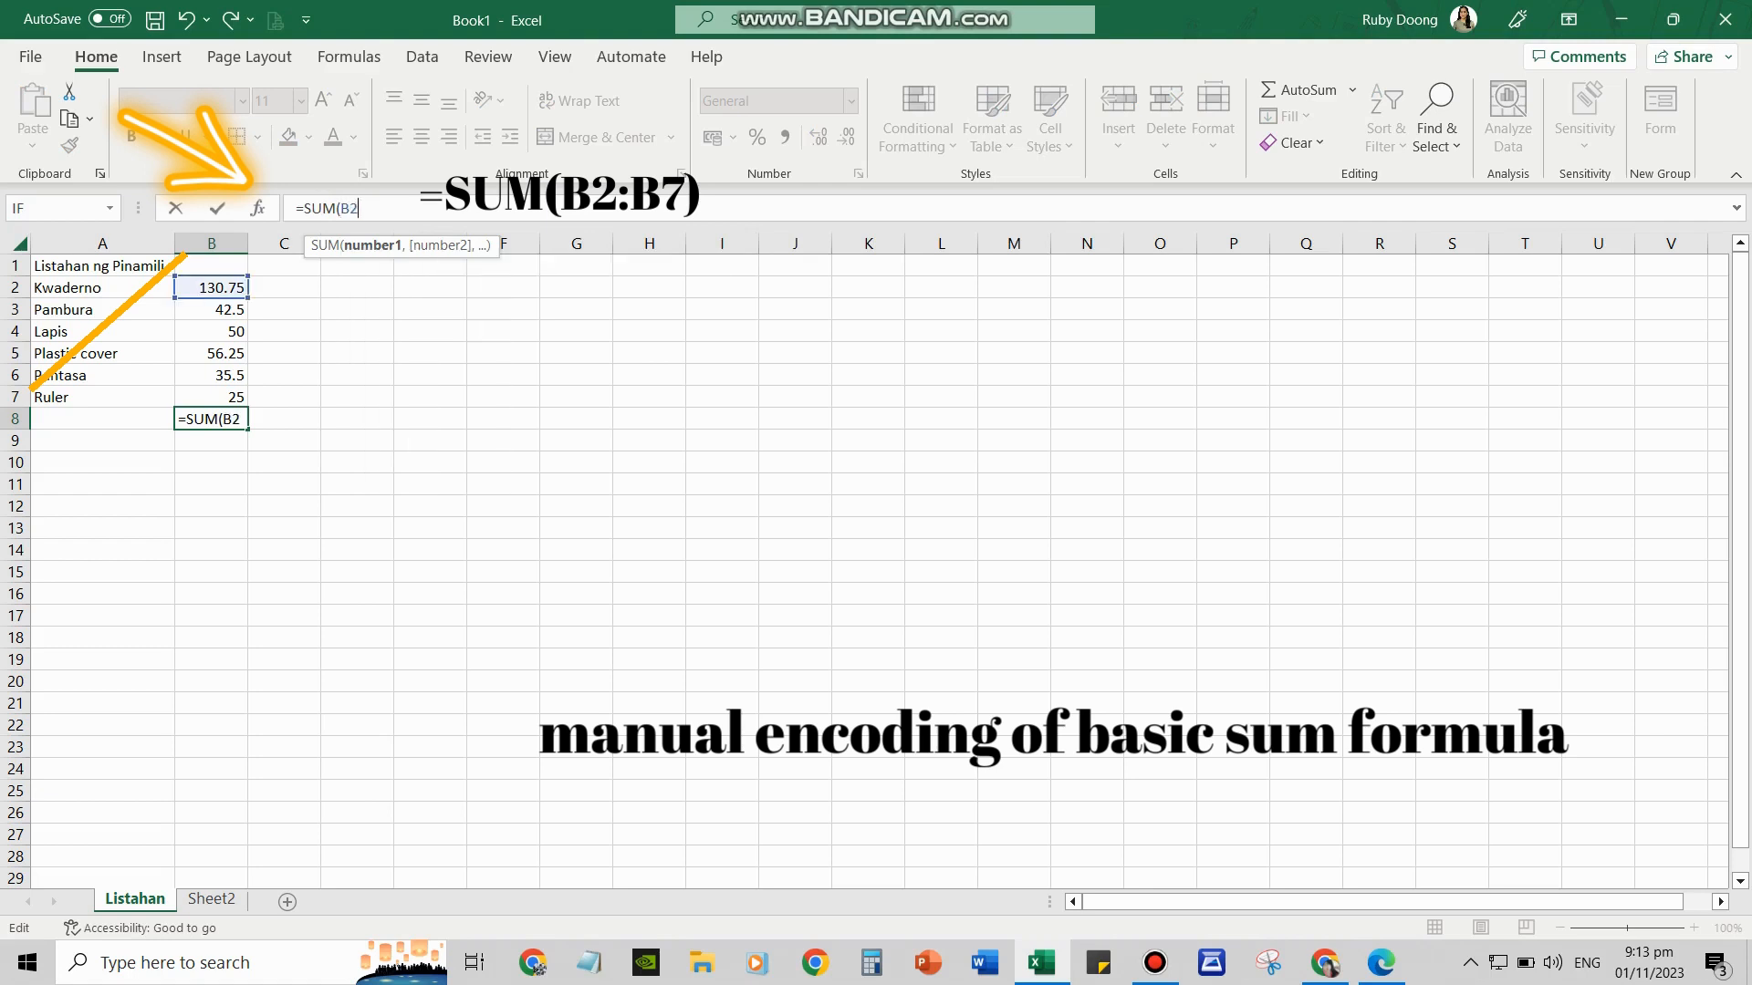
{"action": "type", "text": ":B7"}
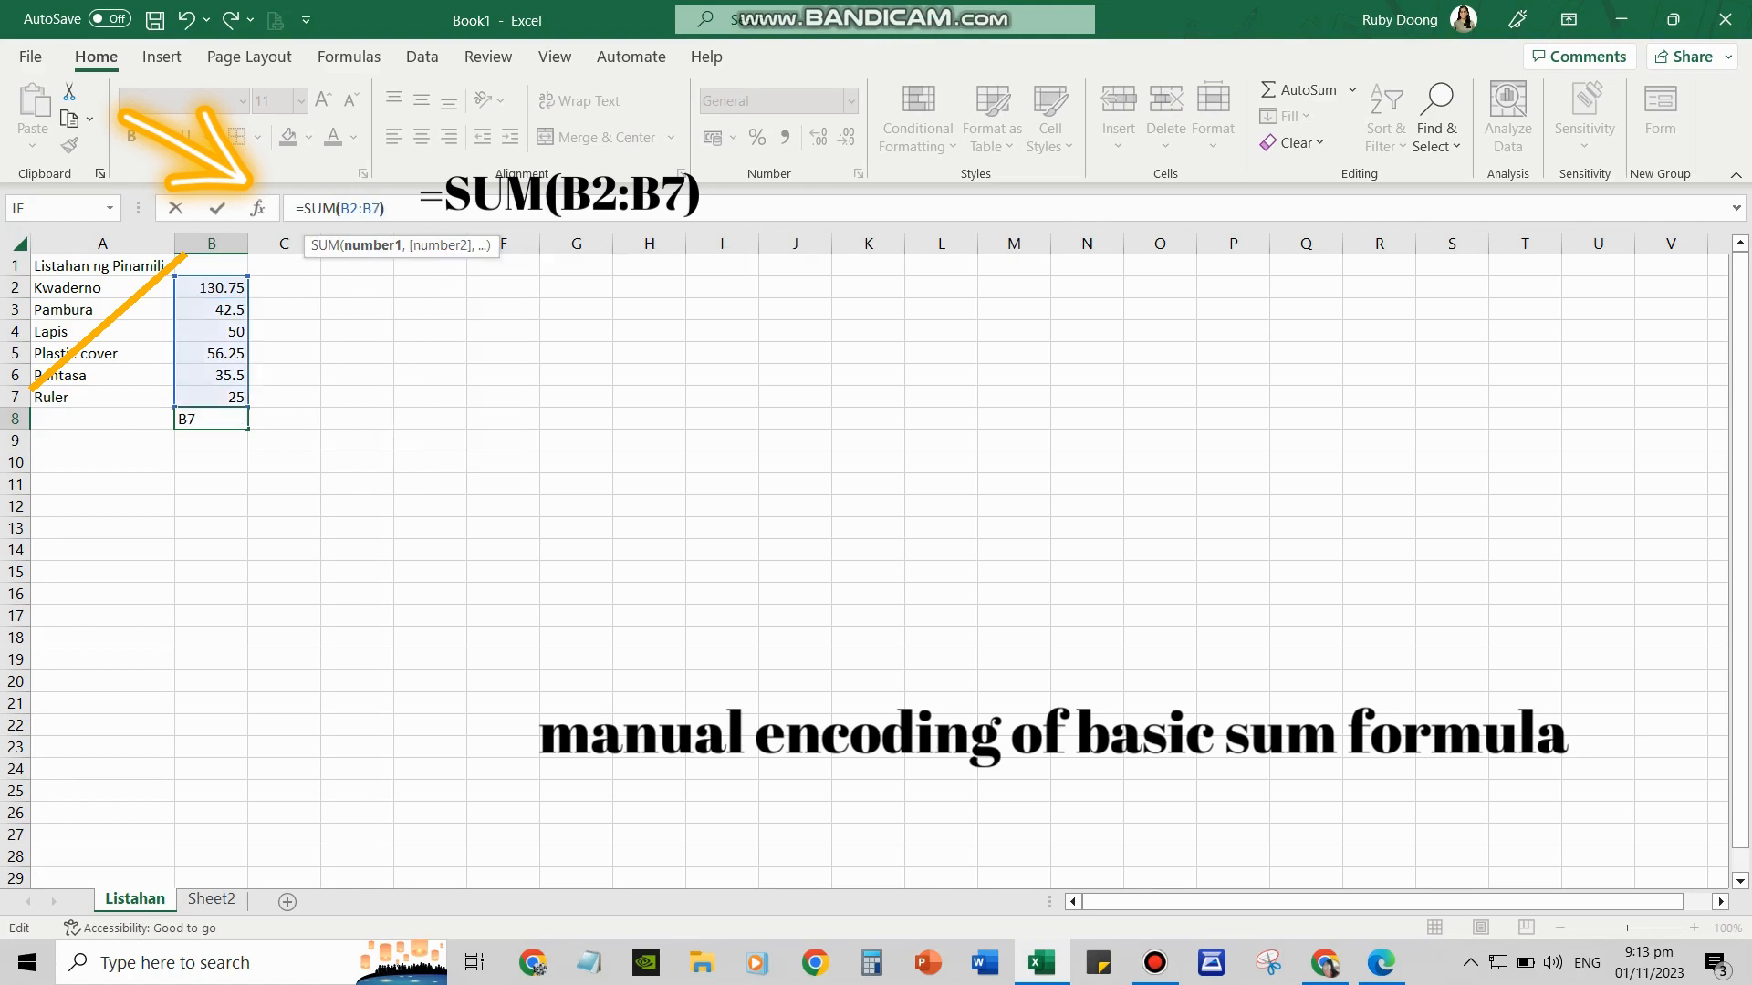
{"action": "type", "text": ")"}
{"action": "key", "text": "Return"}
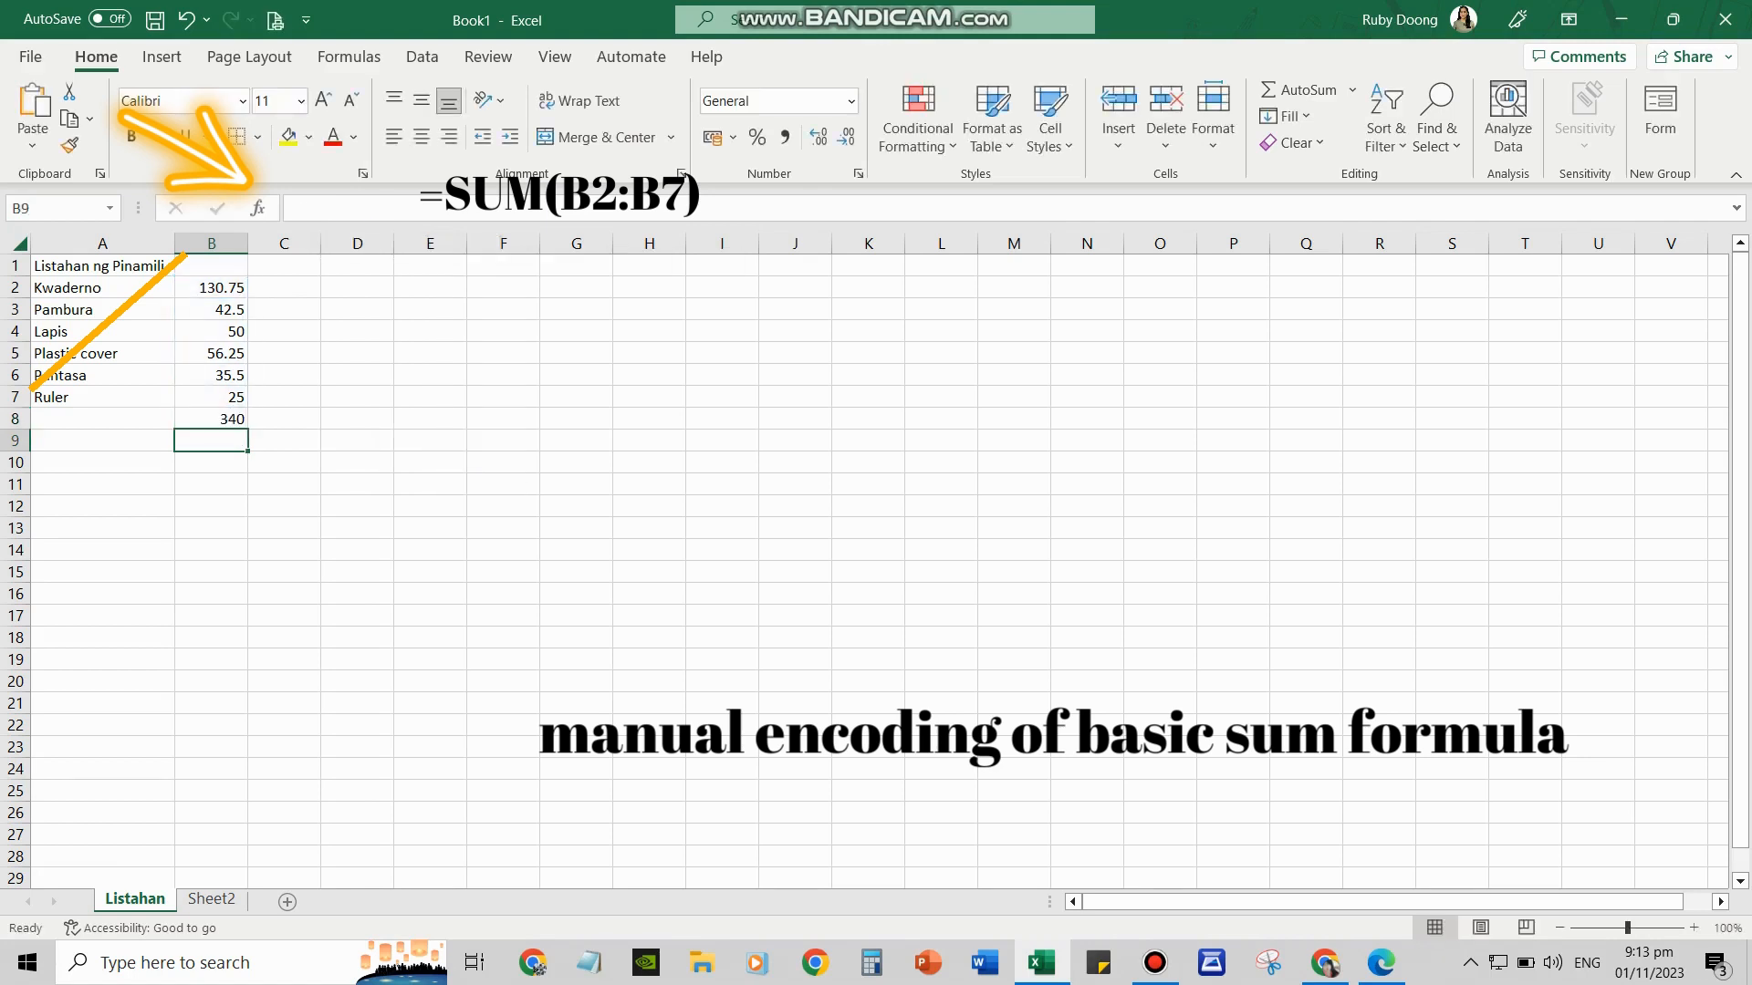
Shade the B8 total cell yellow
{"action": "left_click", "coordinate": [211, 397]}
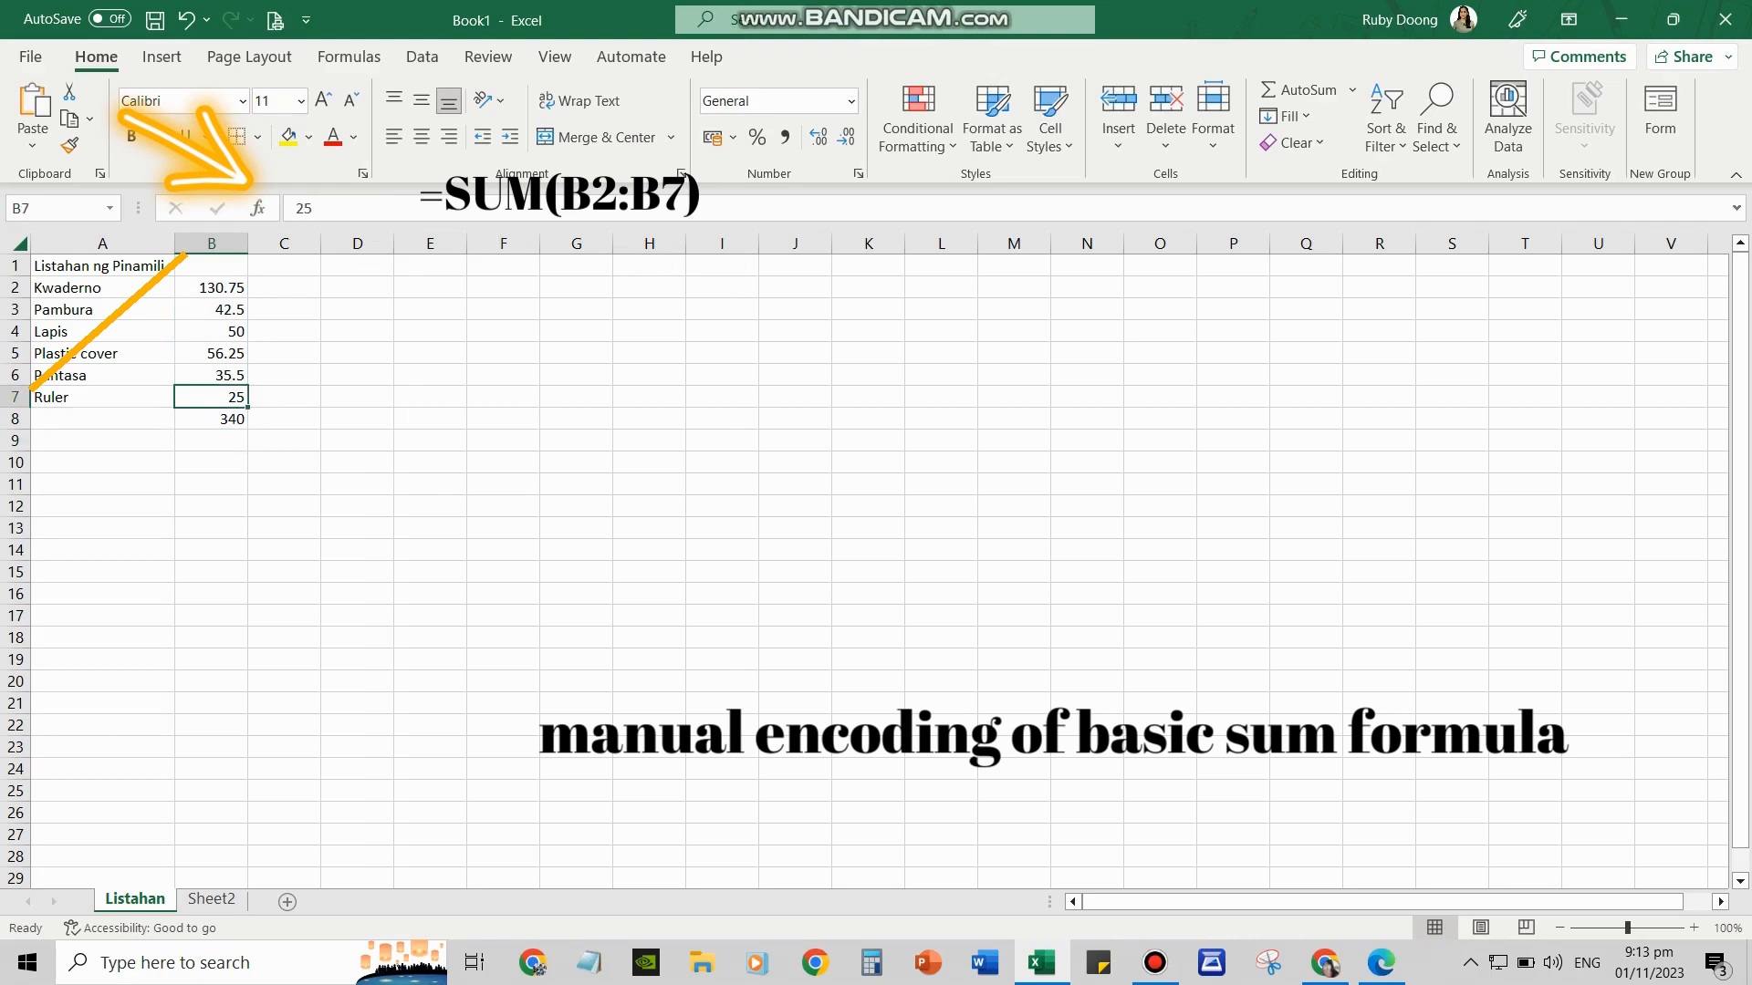
{"action": "left_click", "coordinate": [211, 418]}
{"action": "left_click", "coordinate": [288, 137]}
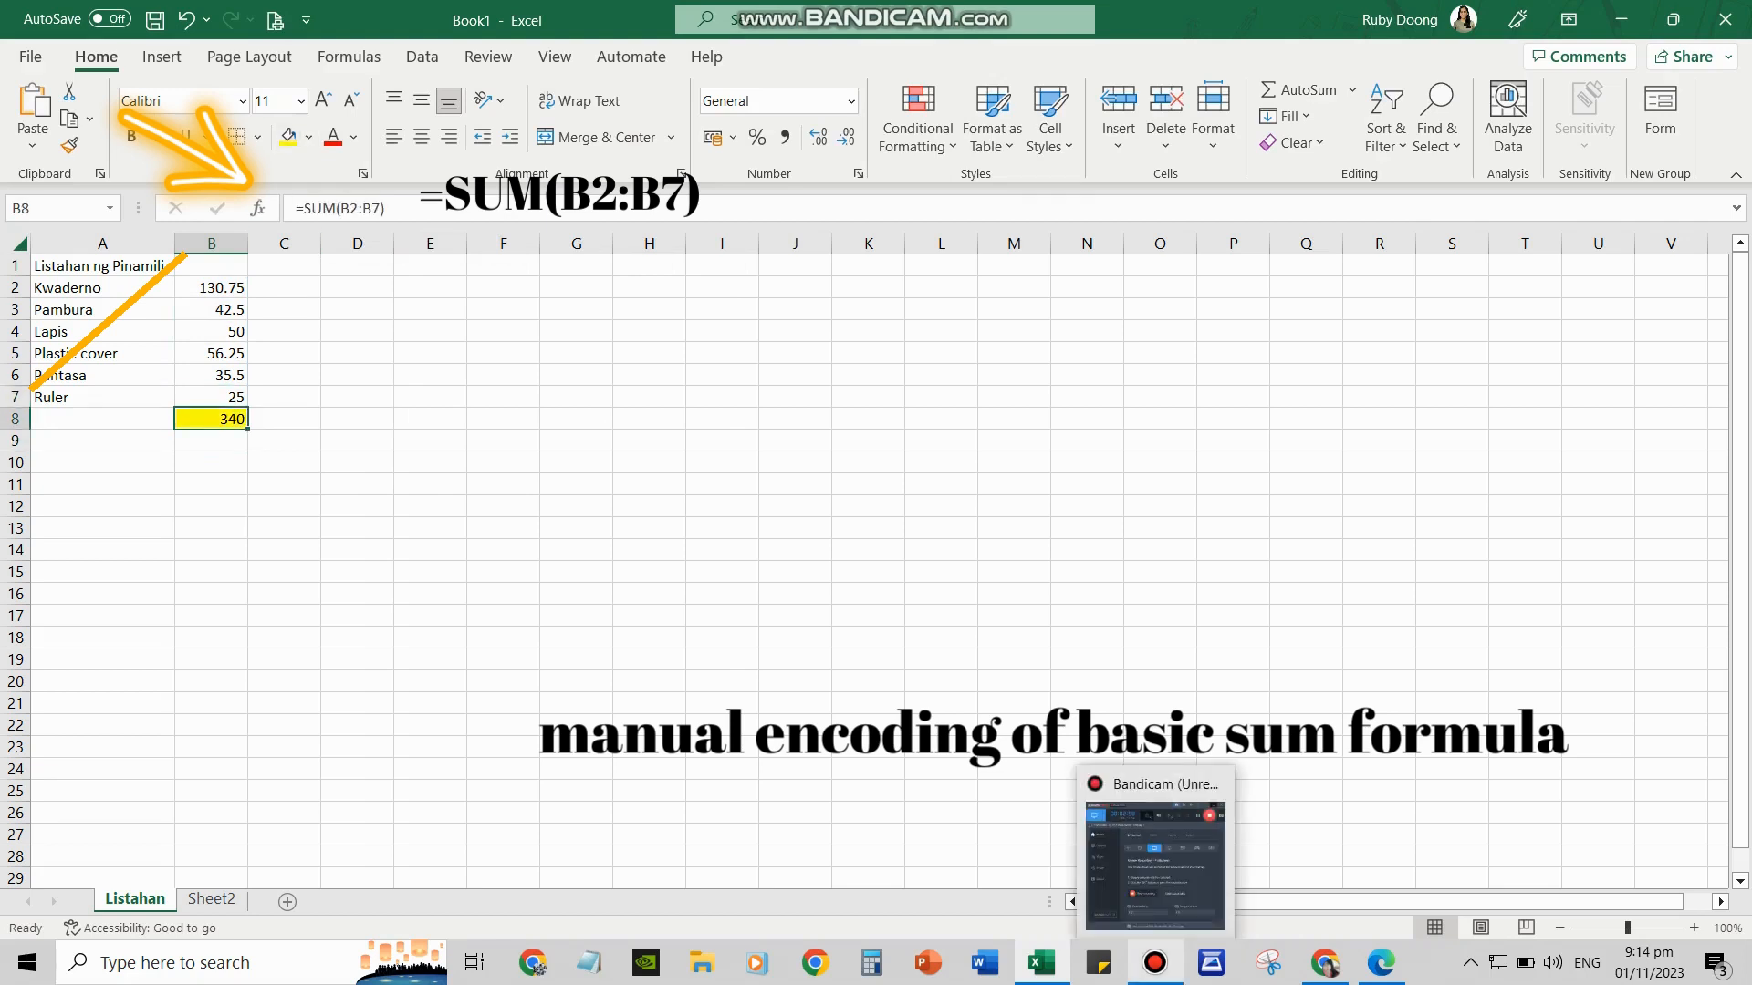
{"action": "left_click", "coordinate": [1155, 962]}
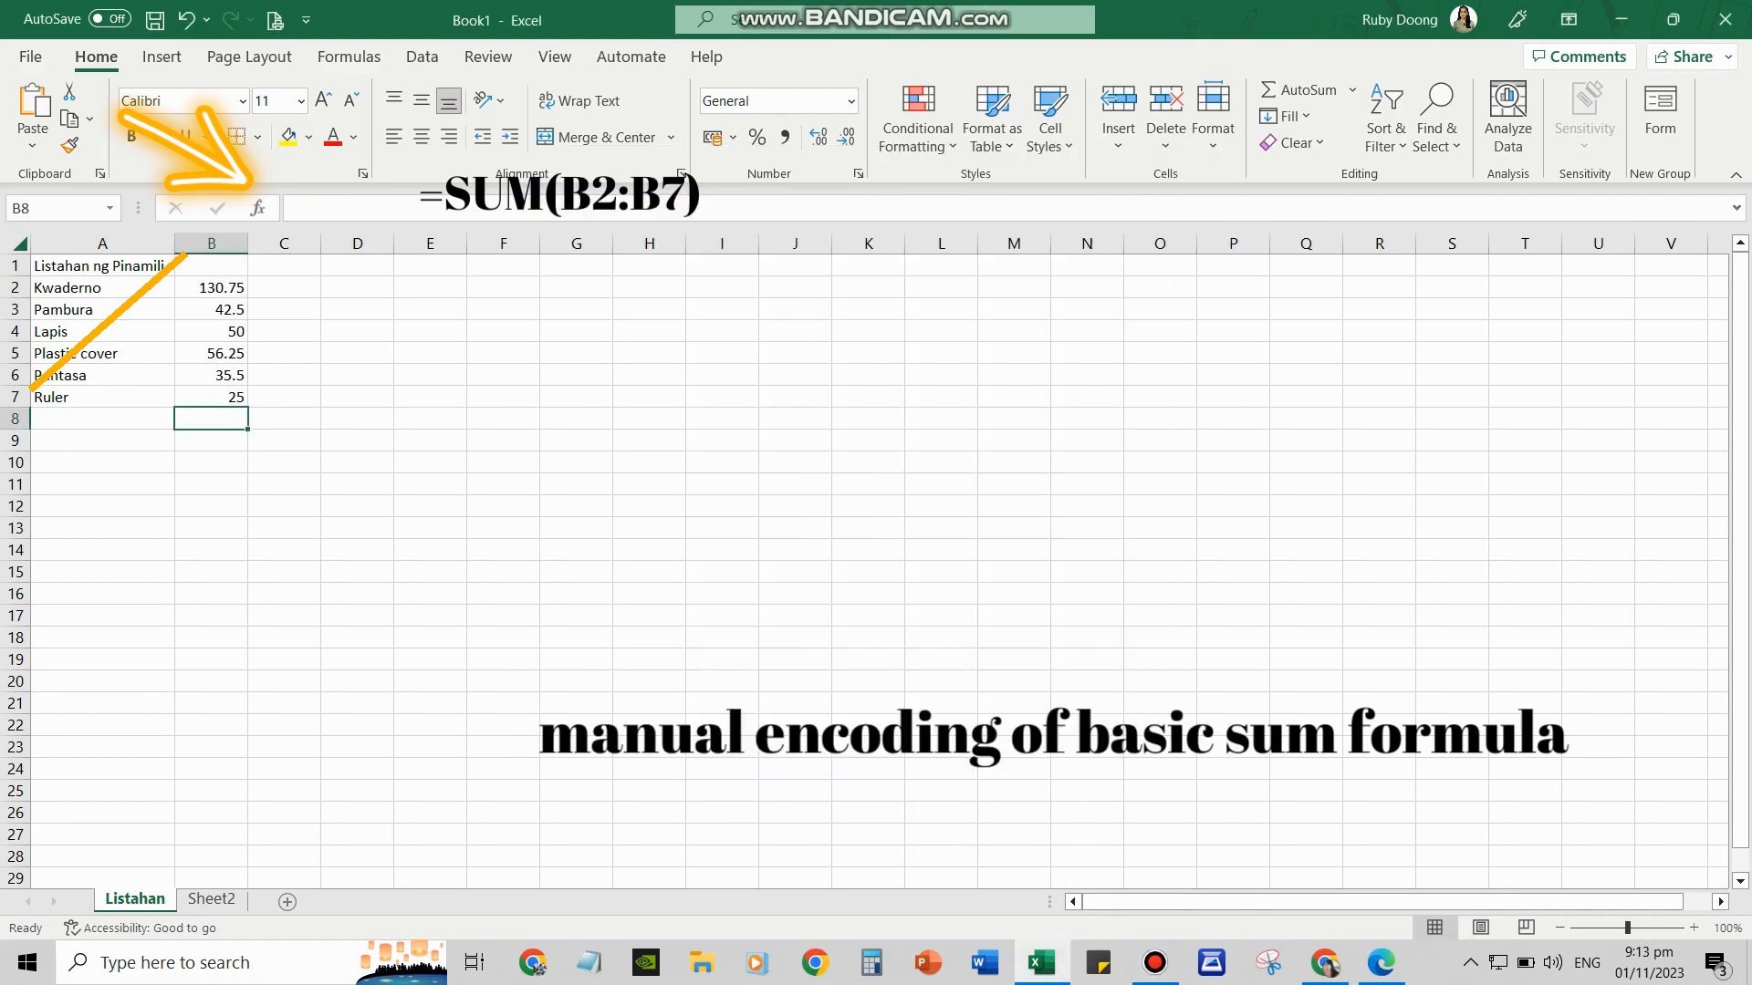
{"action": "left_click", "coordinate": [296, 208]}
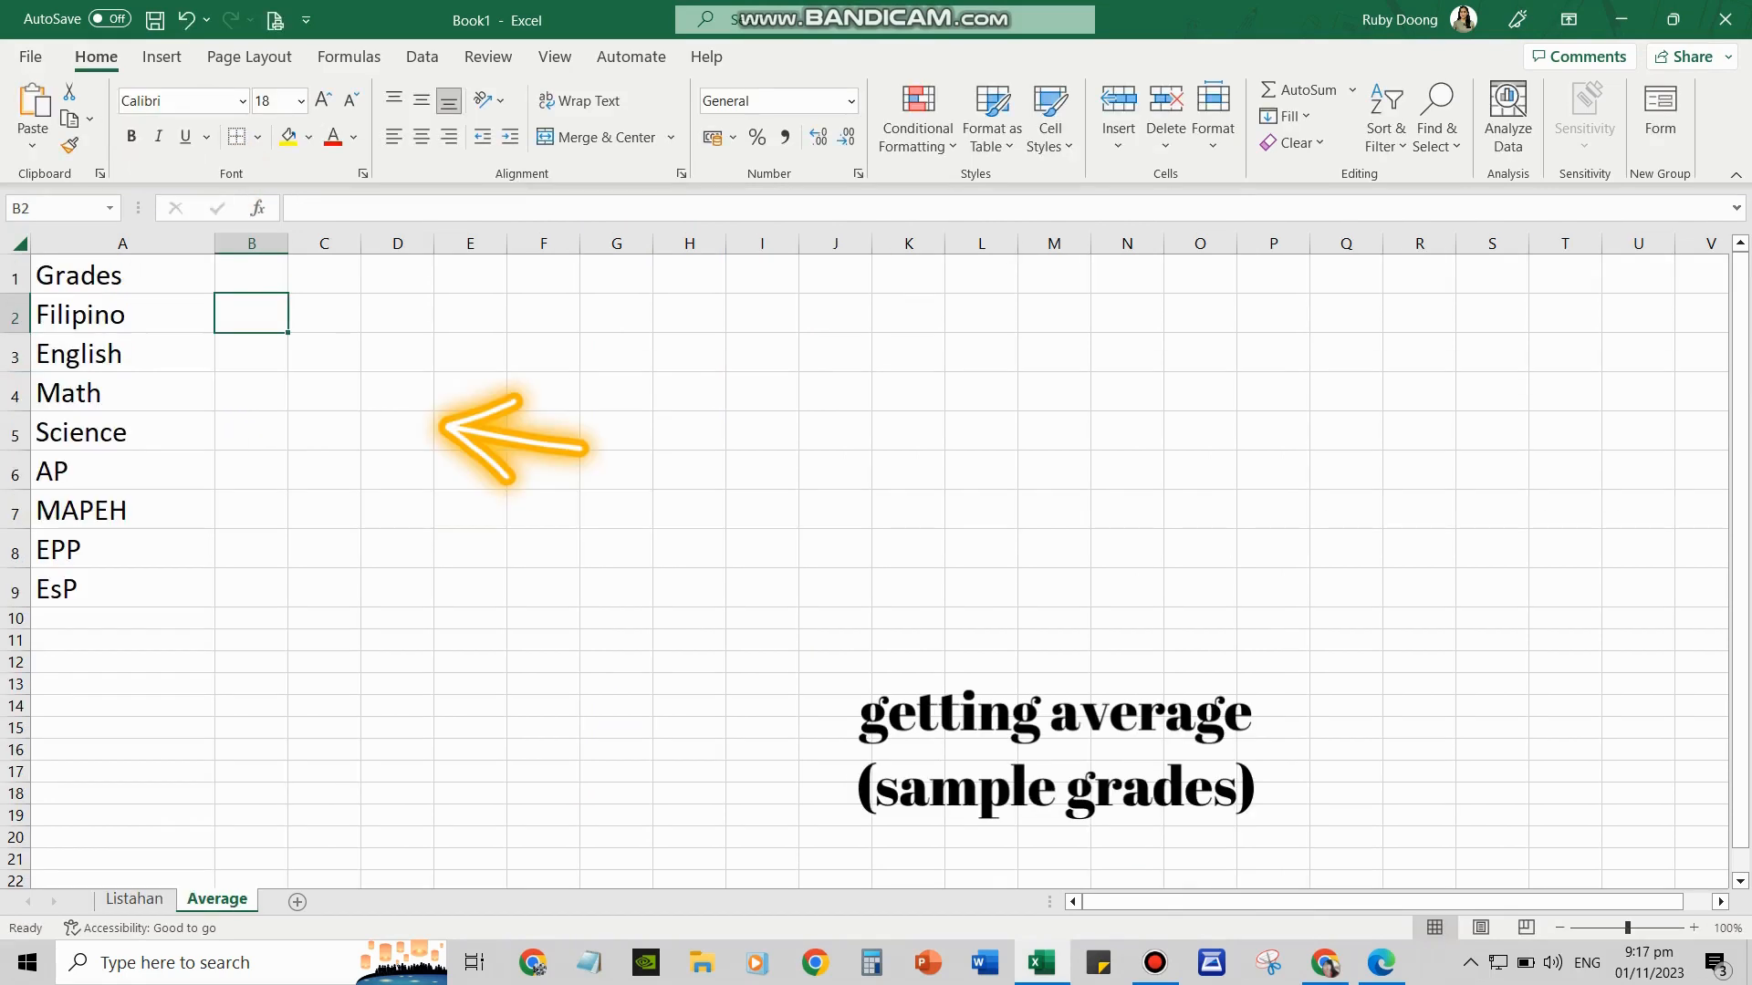
Enter grades 87 for Filipino, 85 for English and 88 for Math in column B
{"action": "type", "text": "87"}
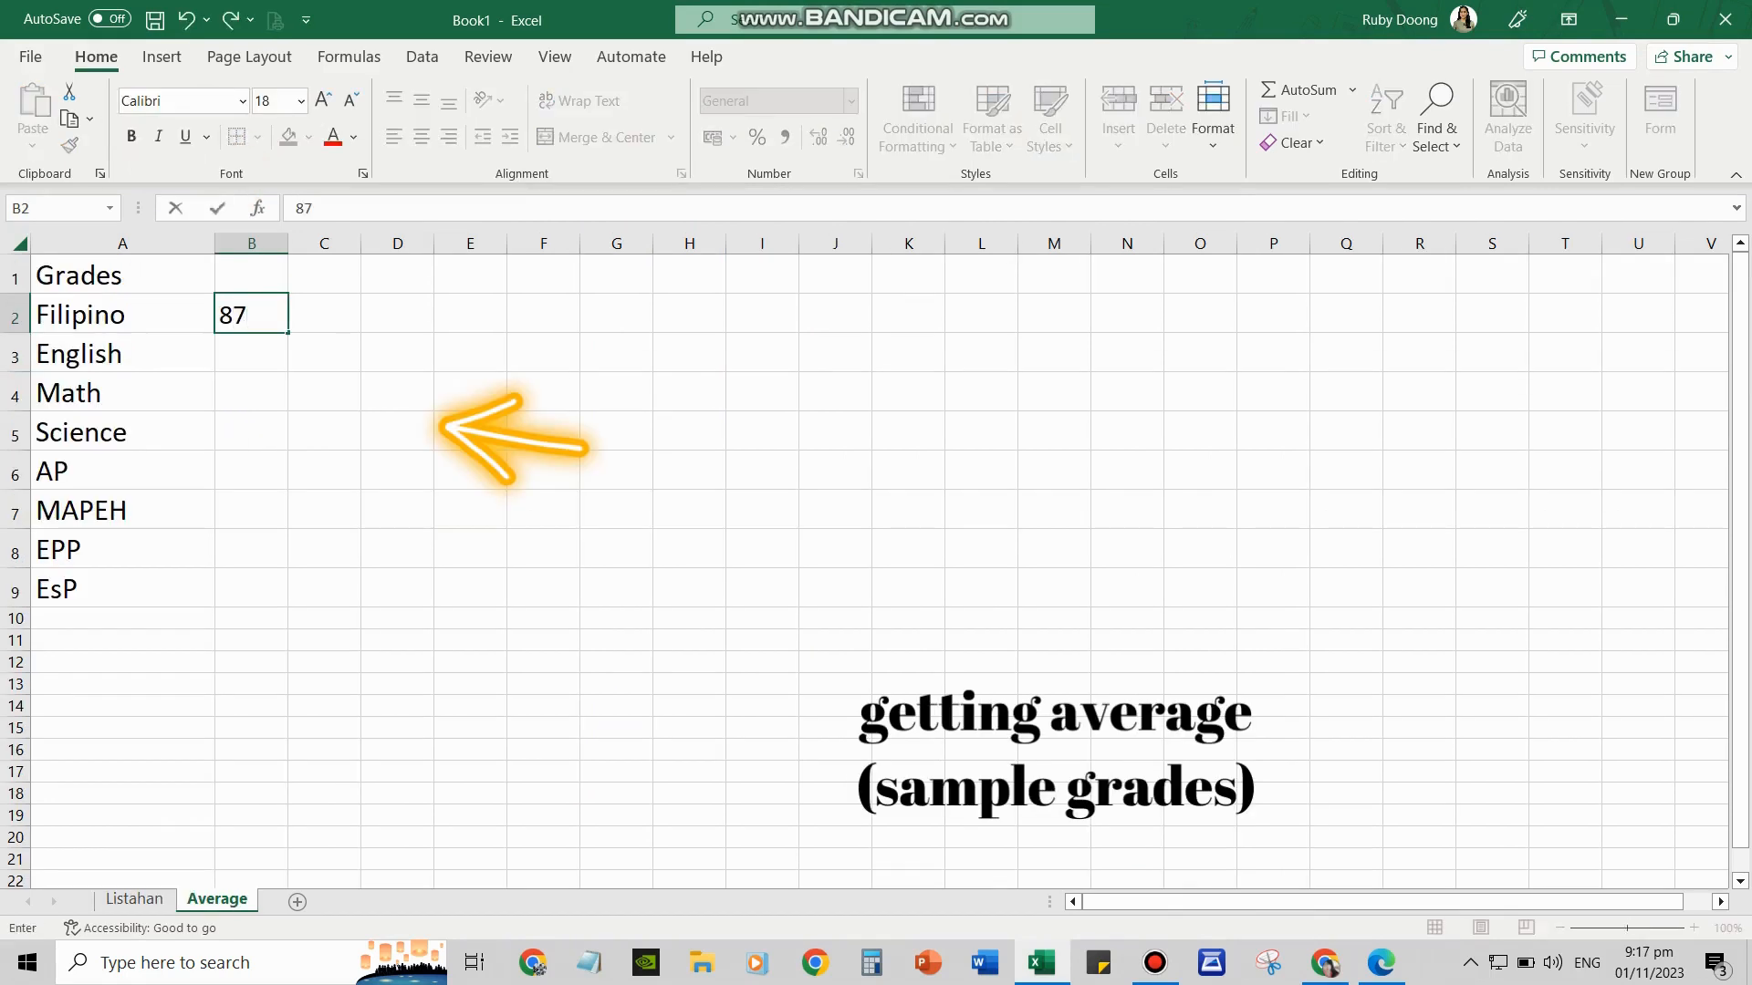
{"action": "key", "text": "Return"}
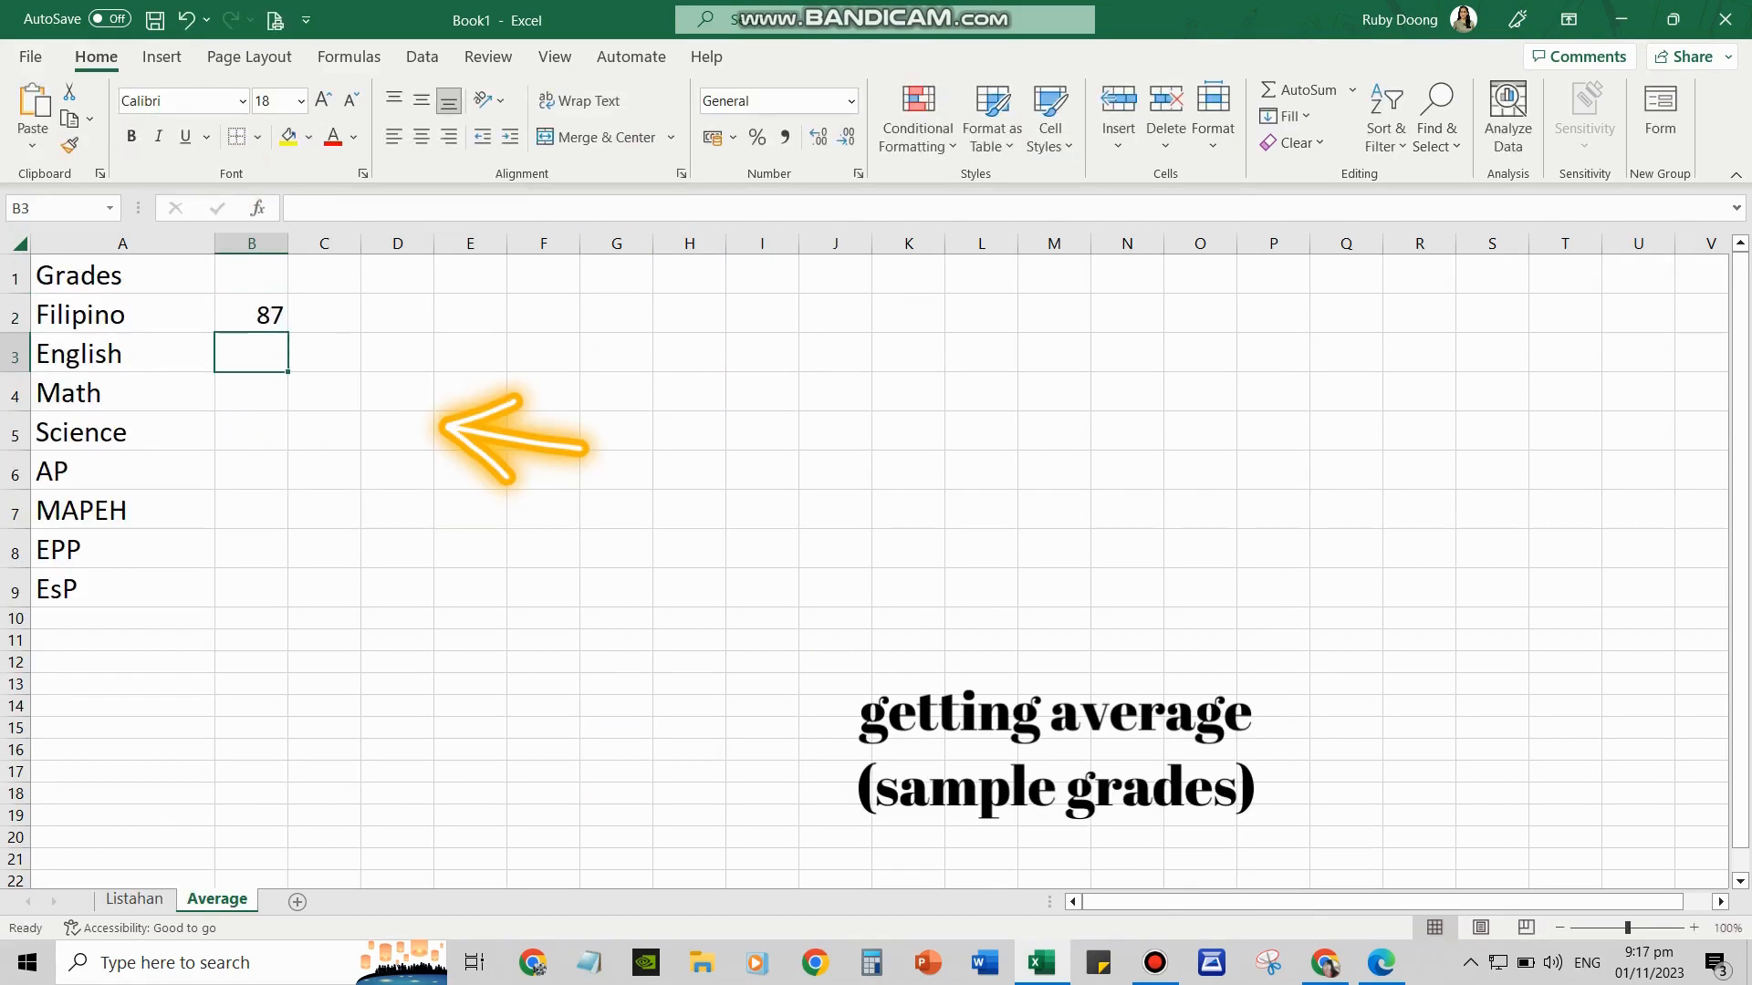
{"action": "type", "text": "85"}
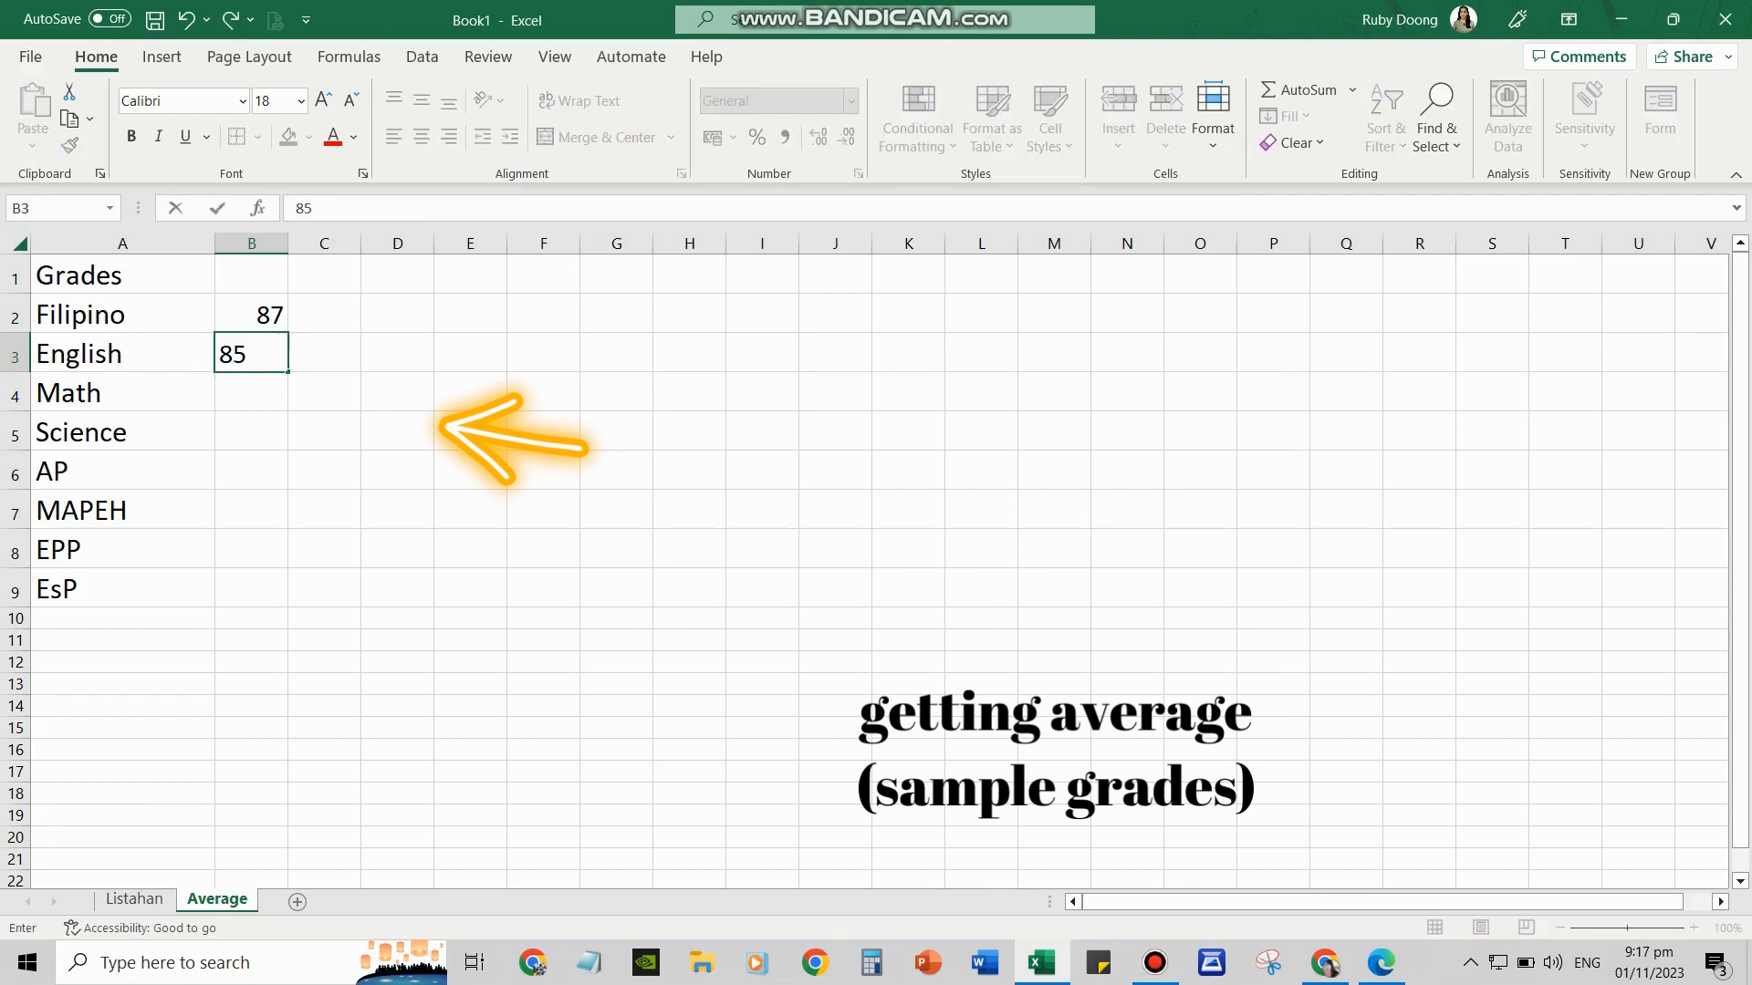
{"action": "key", "text": "Left"}
{"action": "key", "text": "Right"}
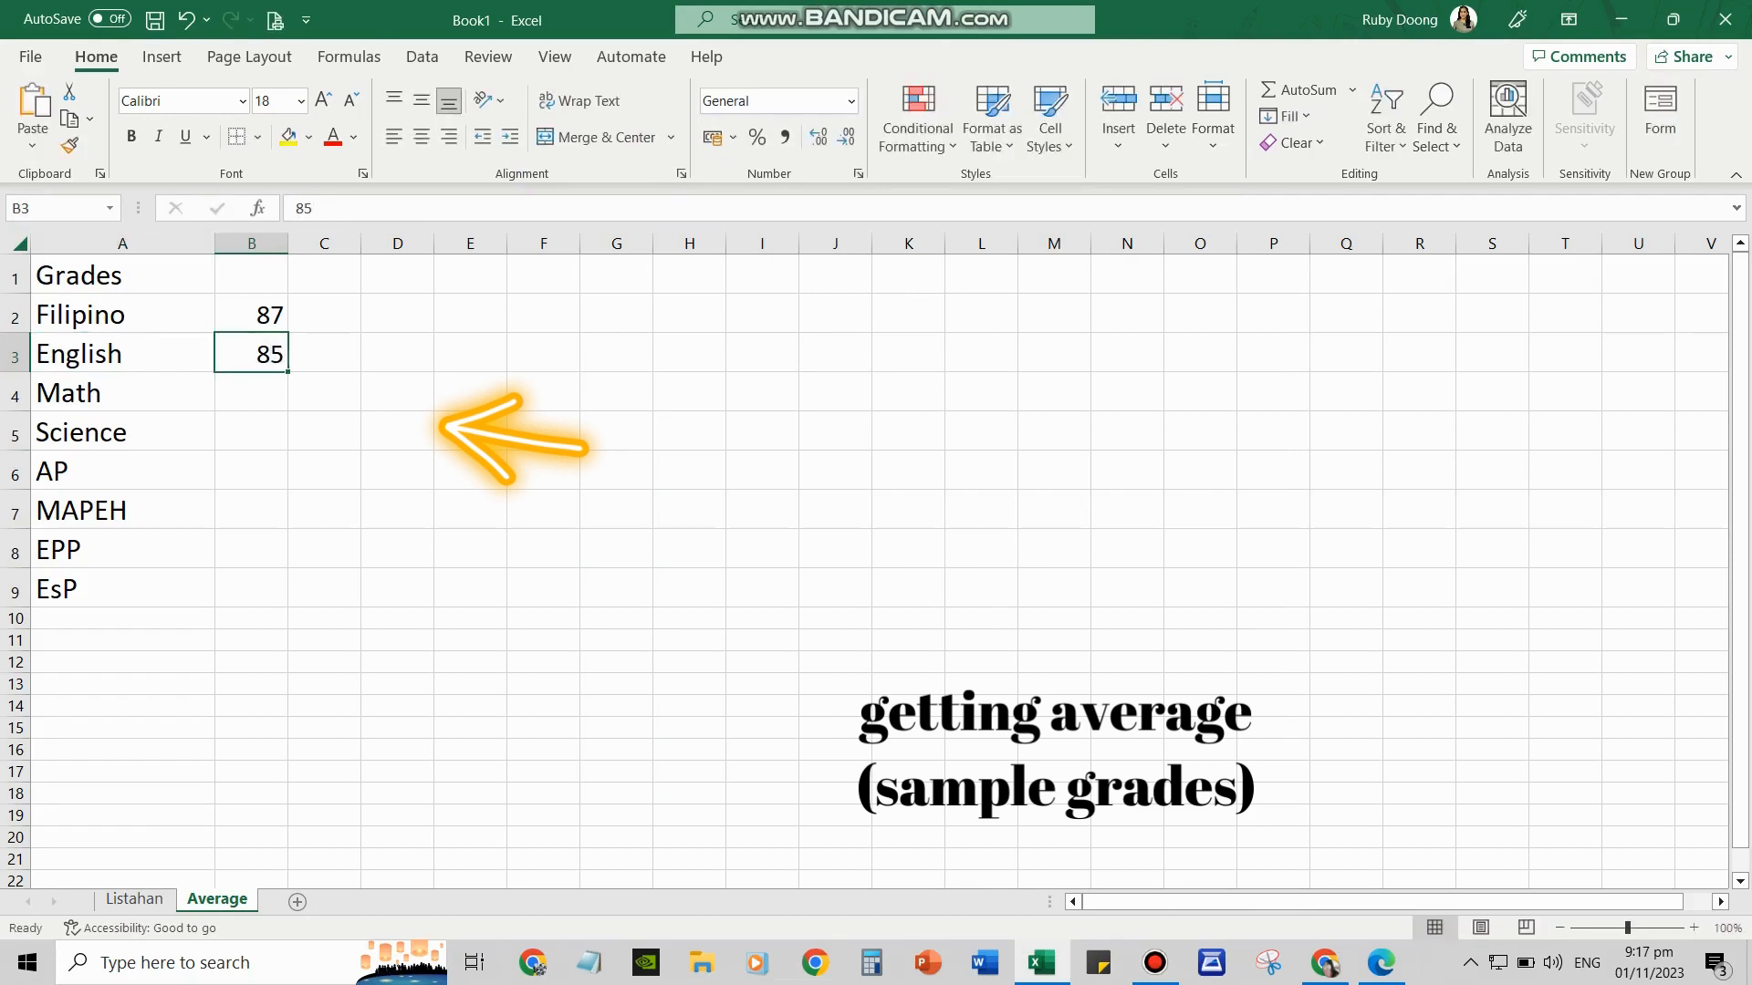
{"action": "key", "text": "Down"}
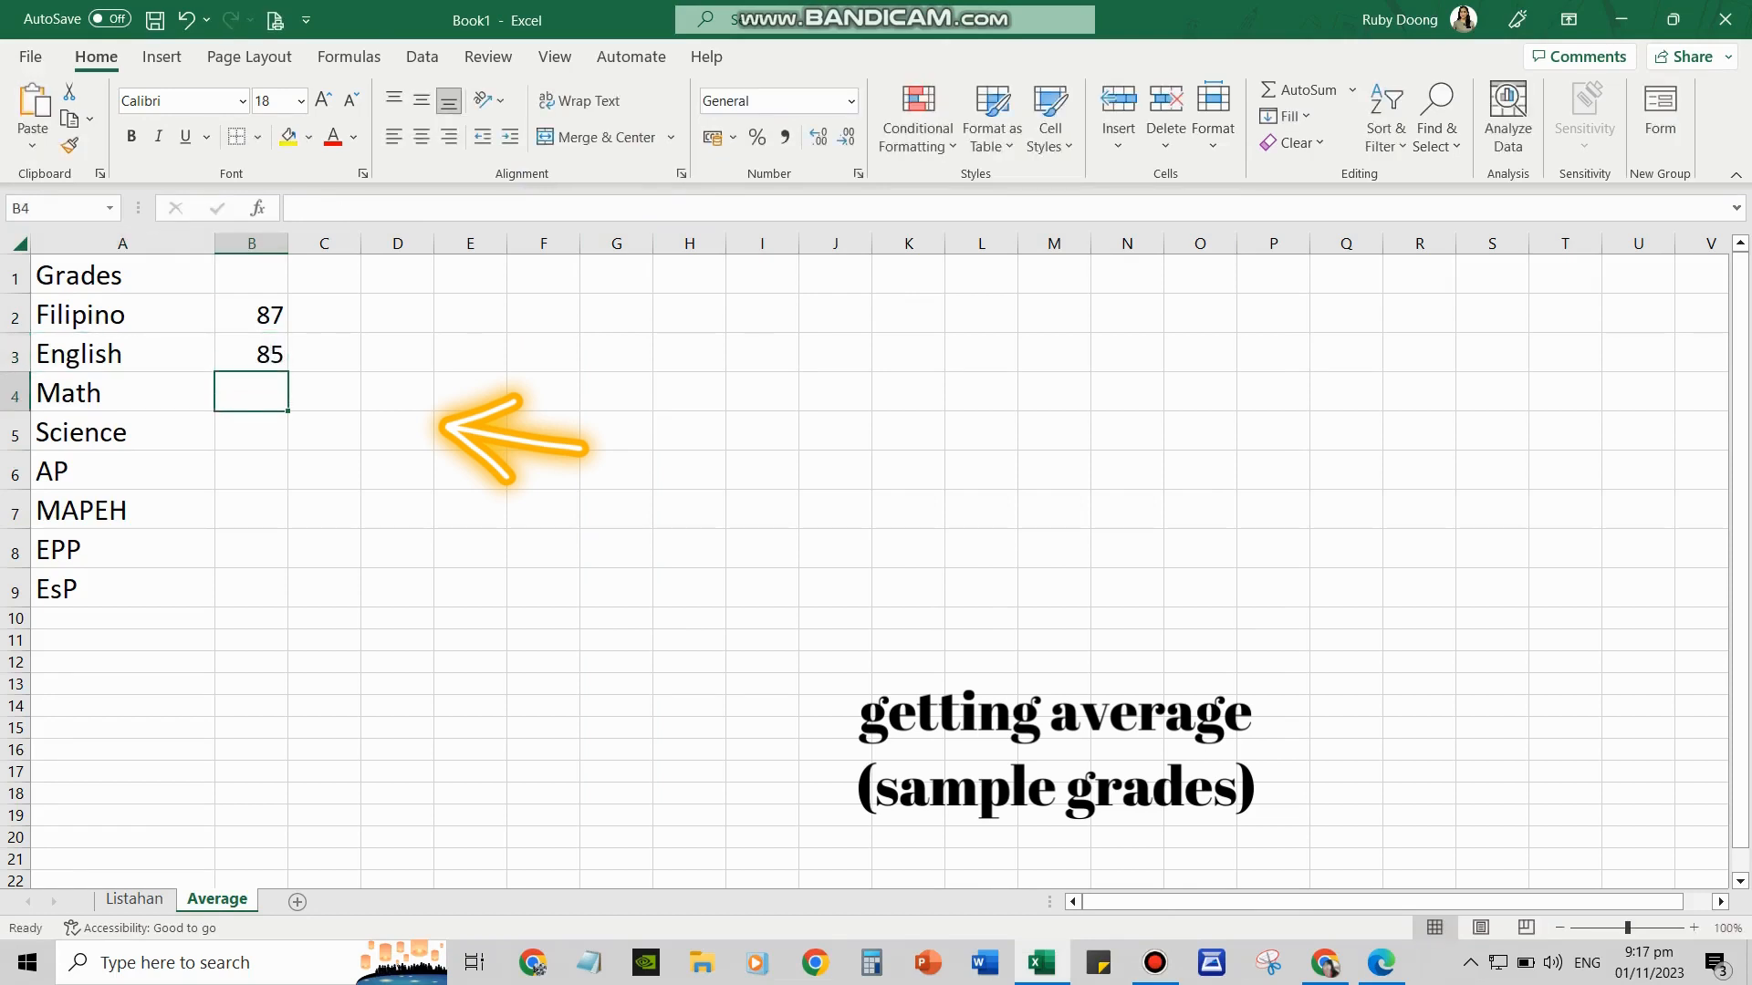
{"action": "type", "text": "88"}
{"action": "key", "text": "Return"}
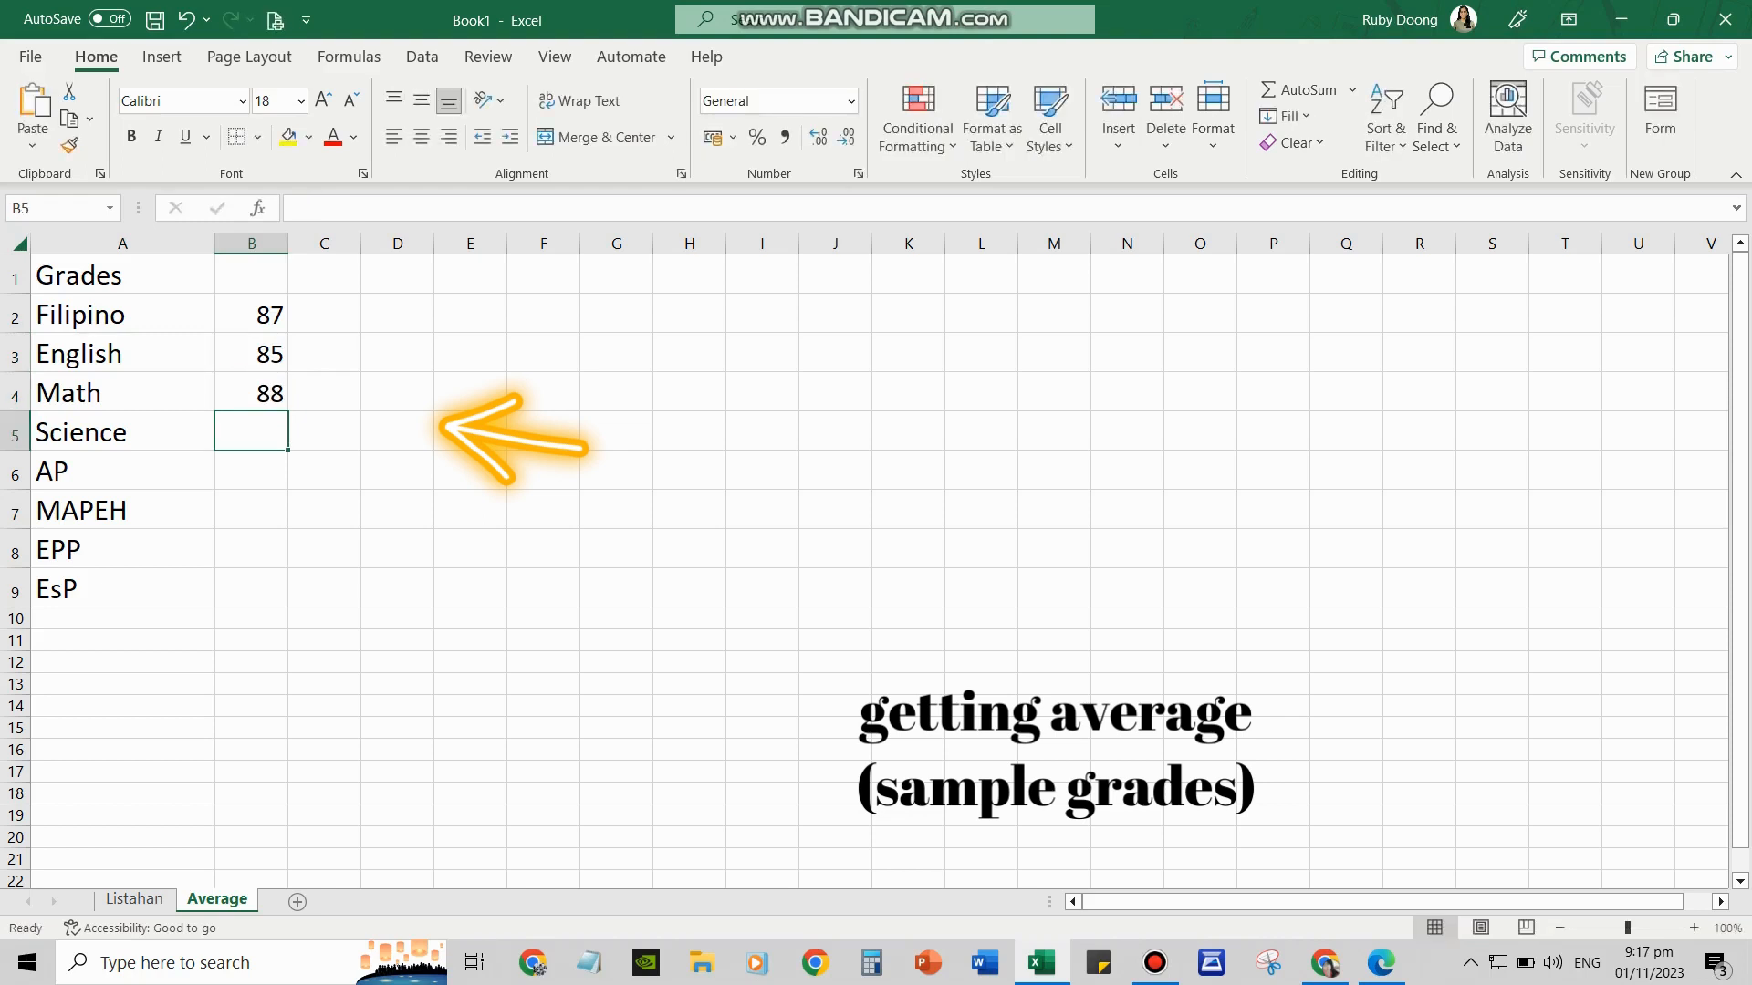
Enter grades 86, 88, 89, 92 and 93 for Science, AP, MAPEH, EPP and EsP
{"action": "type", "text": "86"}
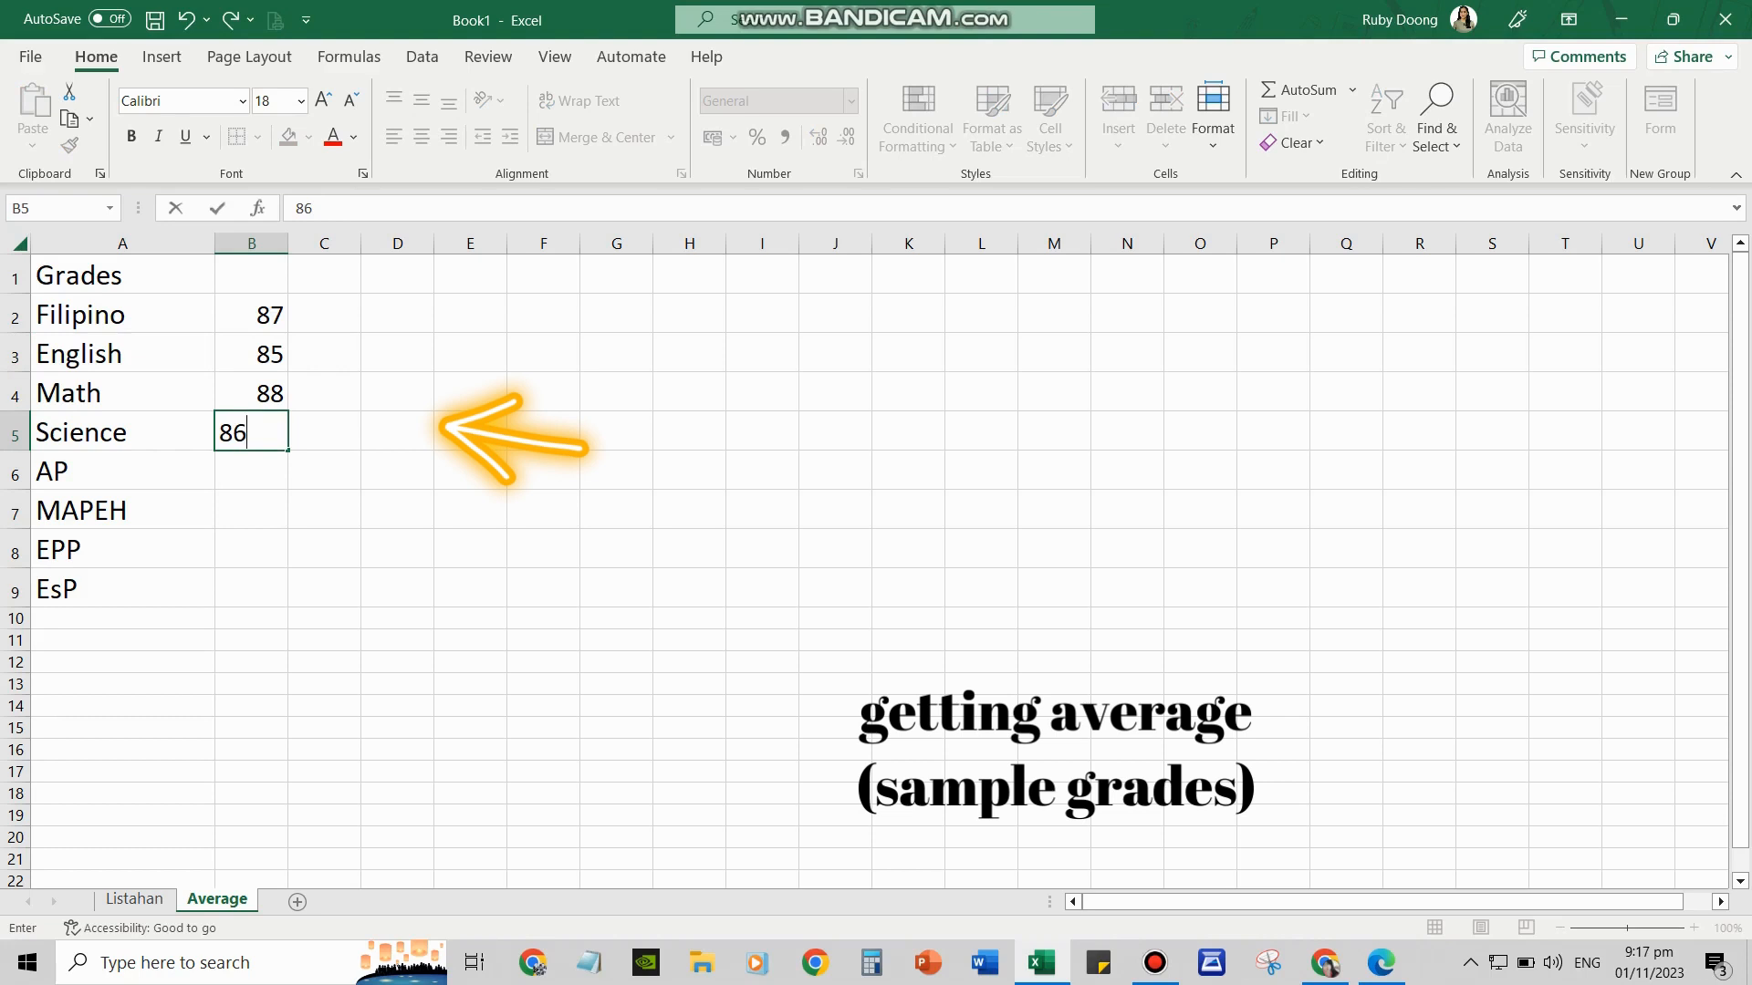
{"action": "key", "text": "Return"}
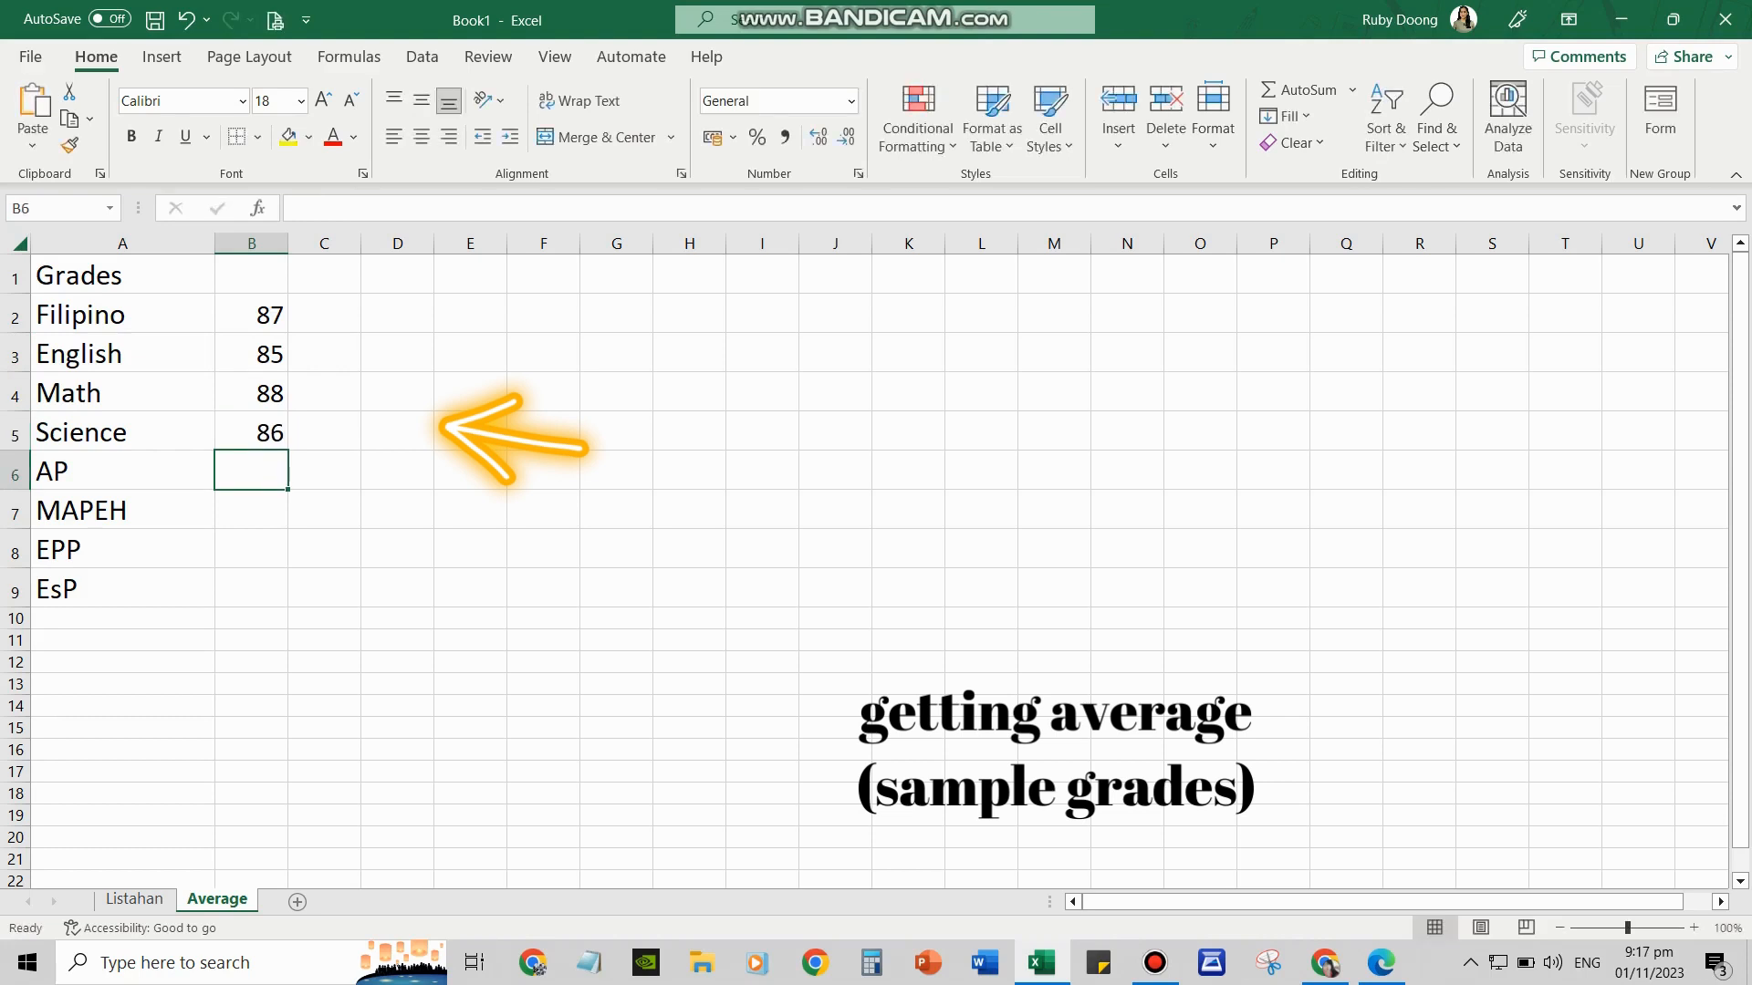
{"action": "type", "text": "88"}
{"action": "key", "text": "Return"}
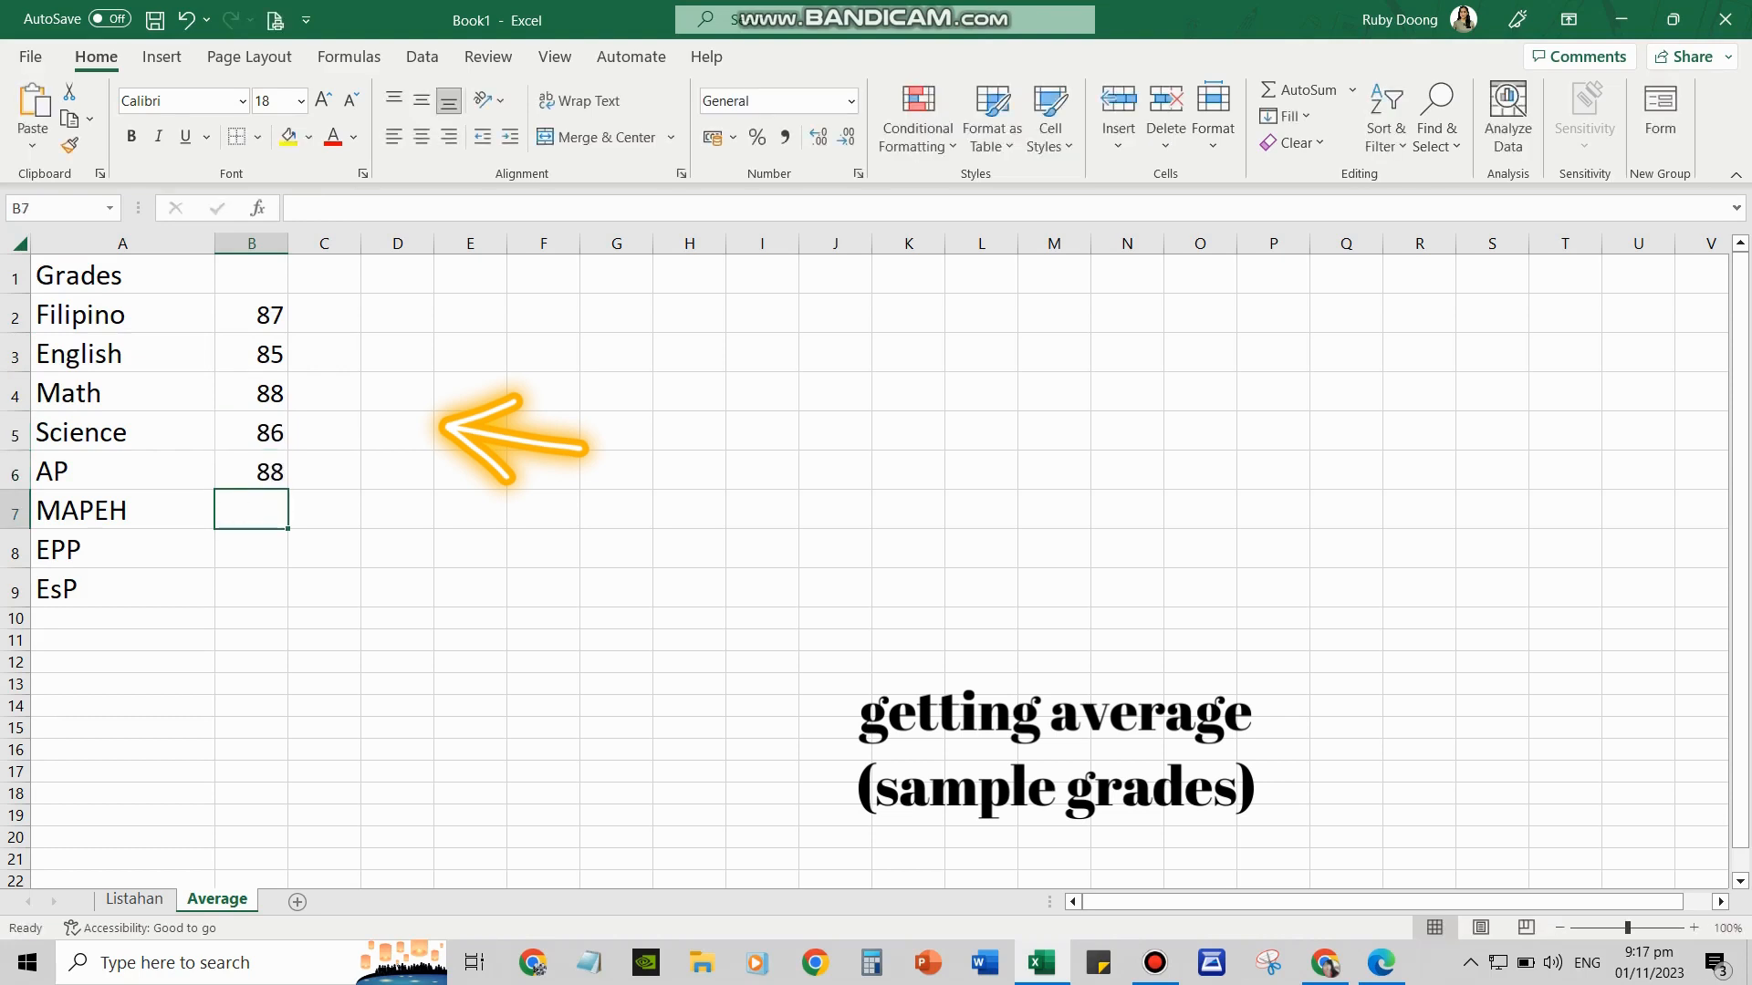
{"action": "type", "text": "89"}
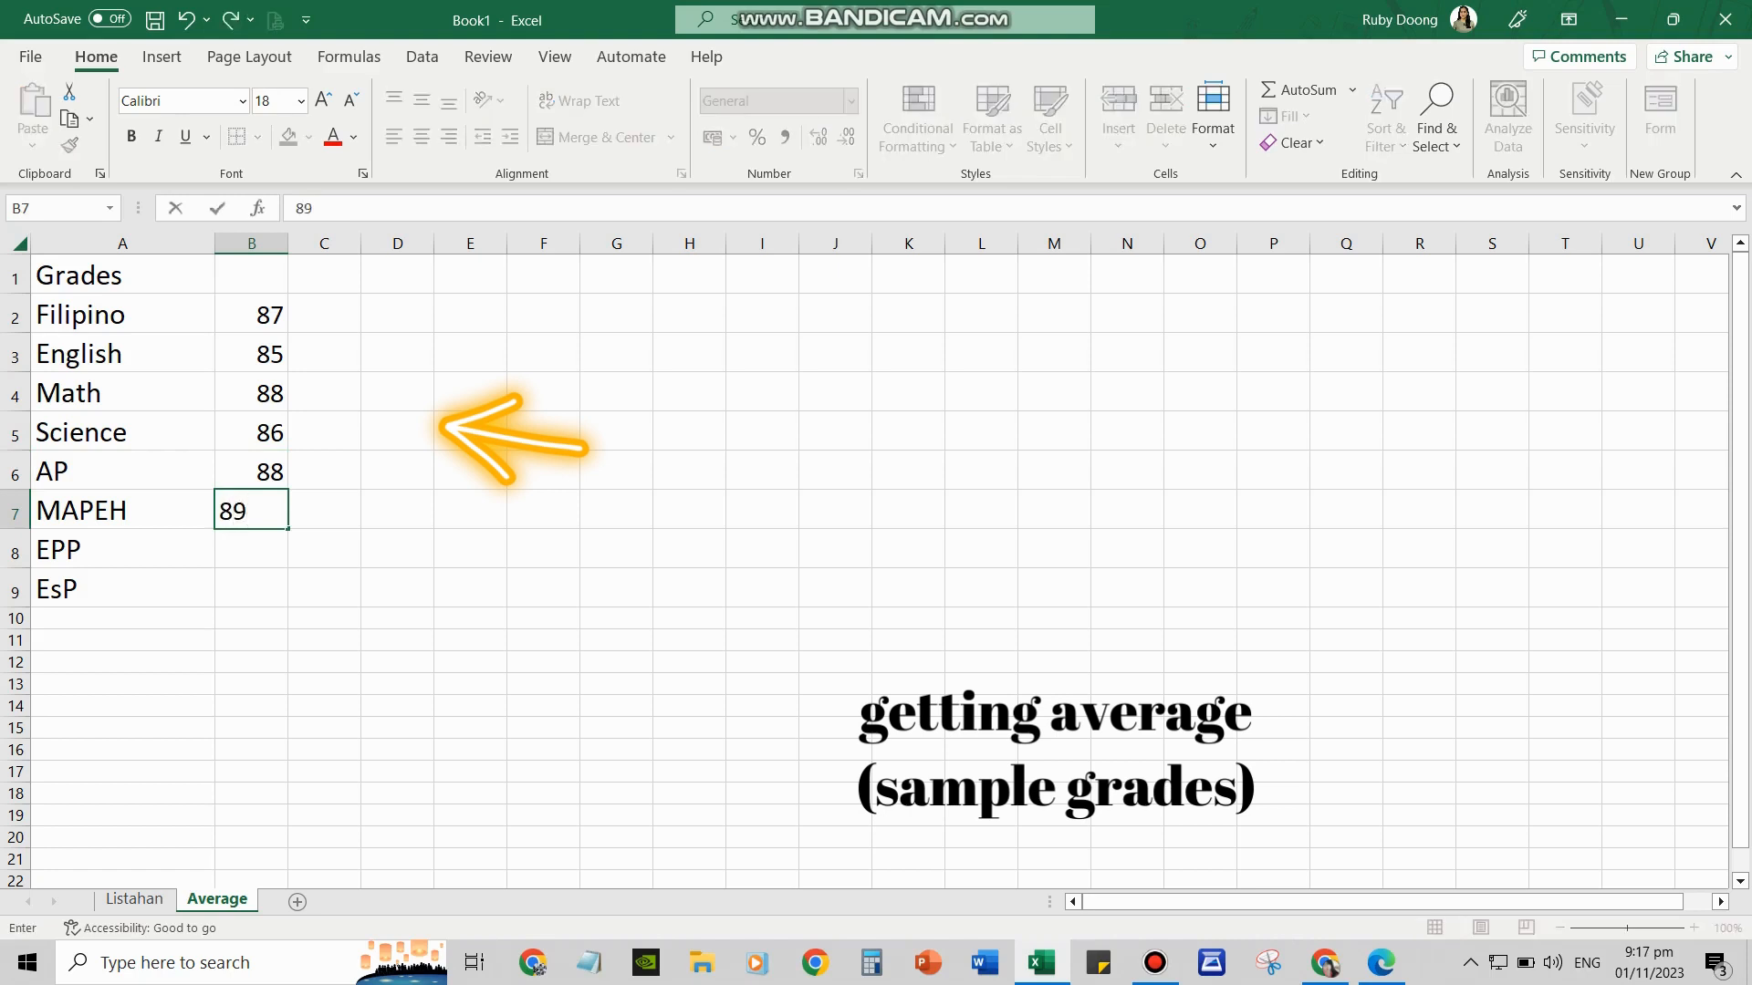
{"action": "key", "text": "Return"}
{"action": "type", "text": "92"}
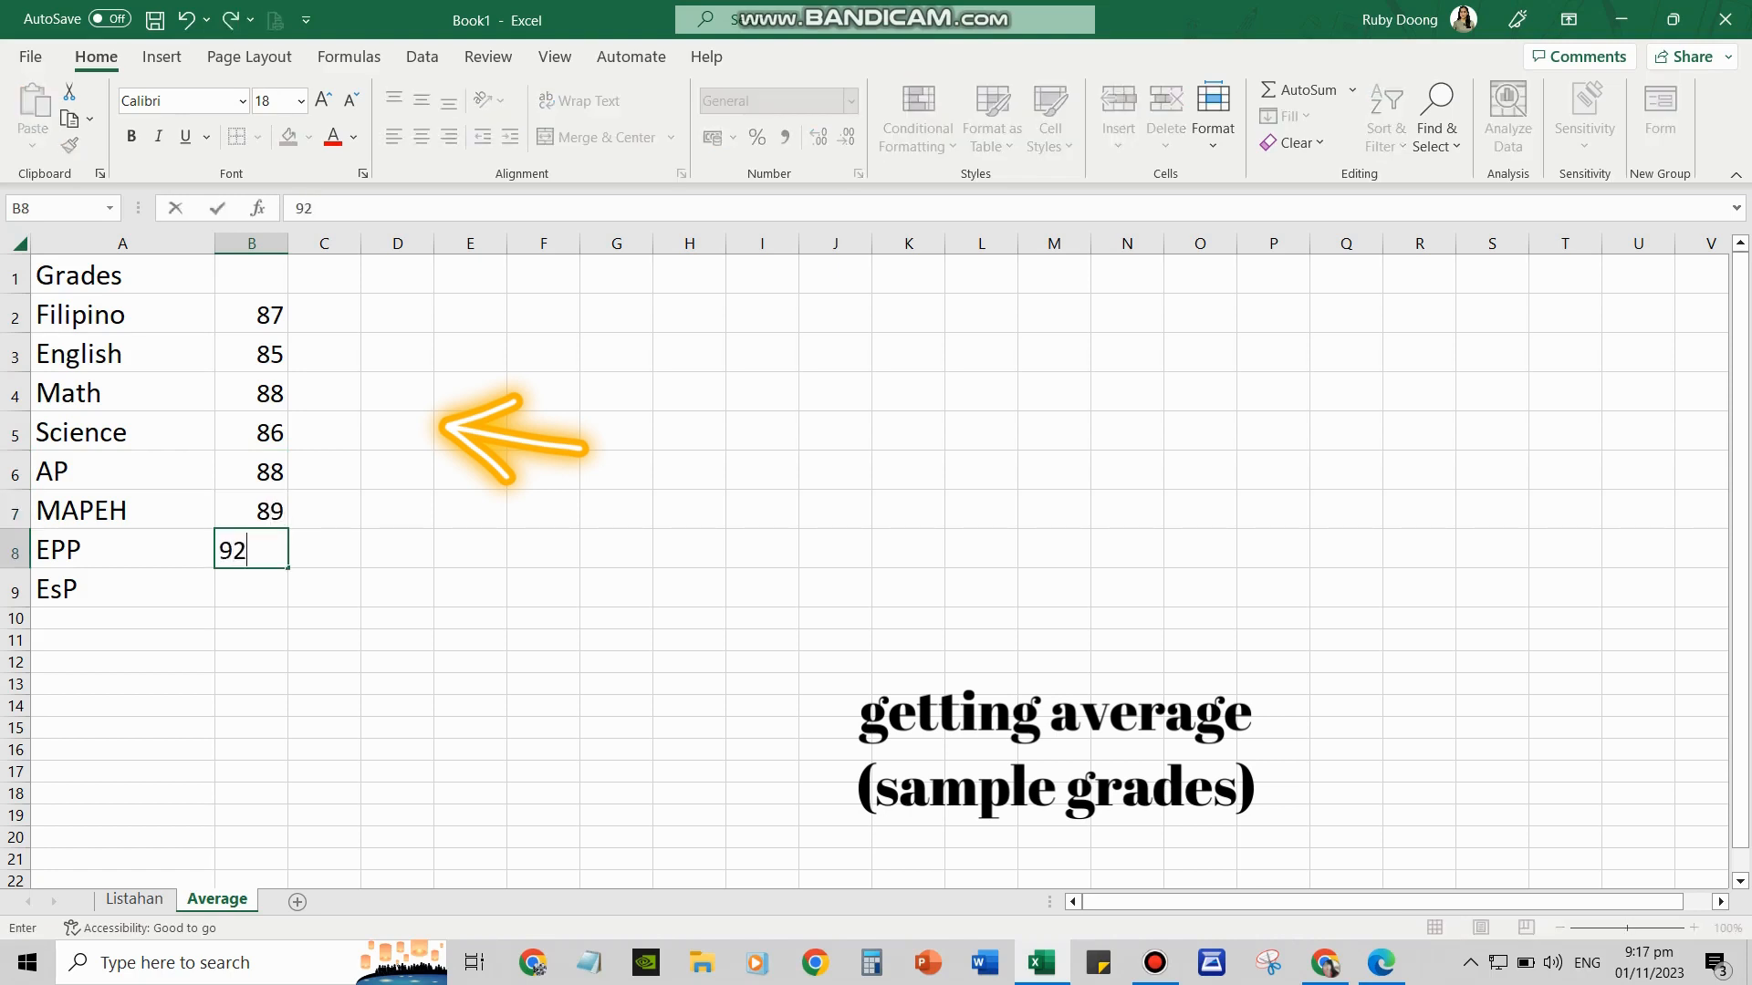
{"action": "key", "text": "Return"}
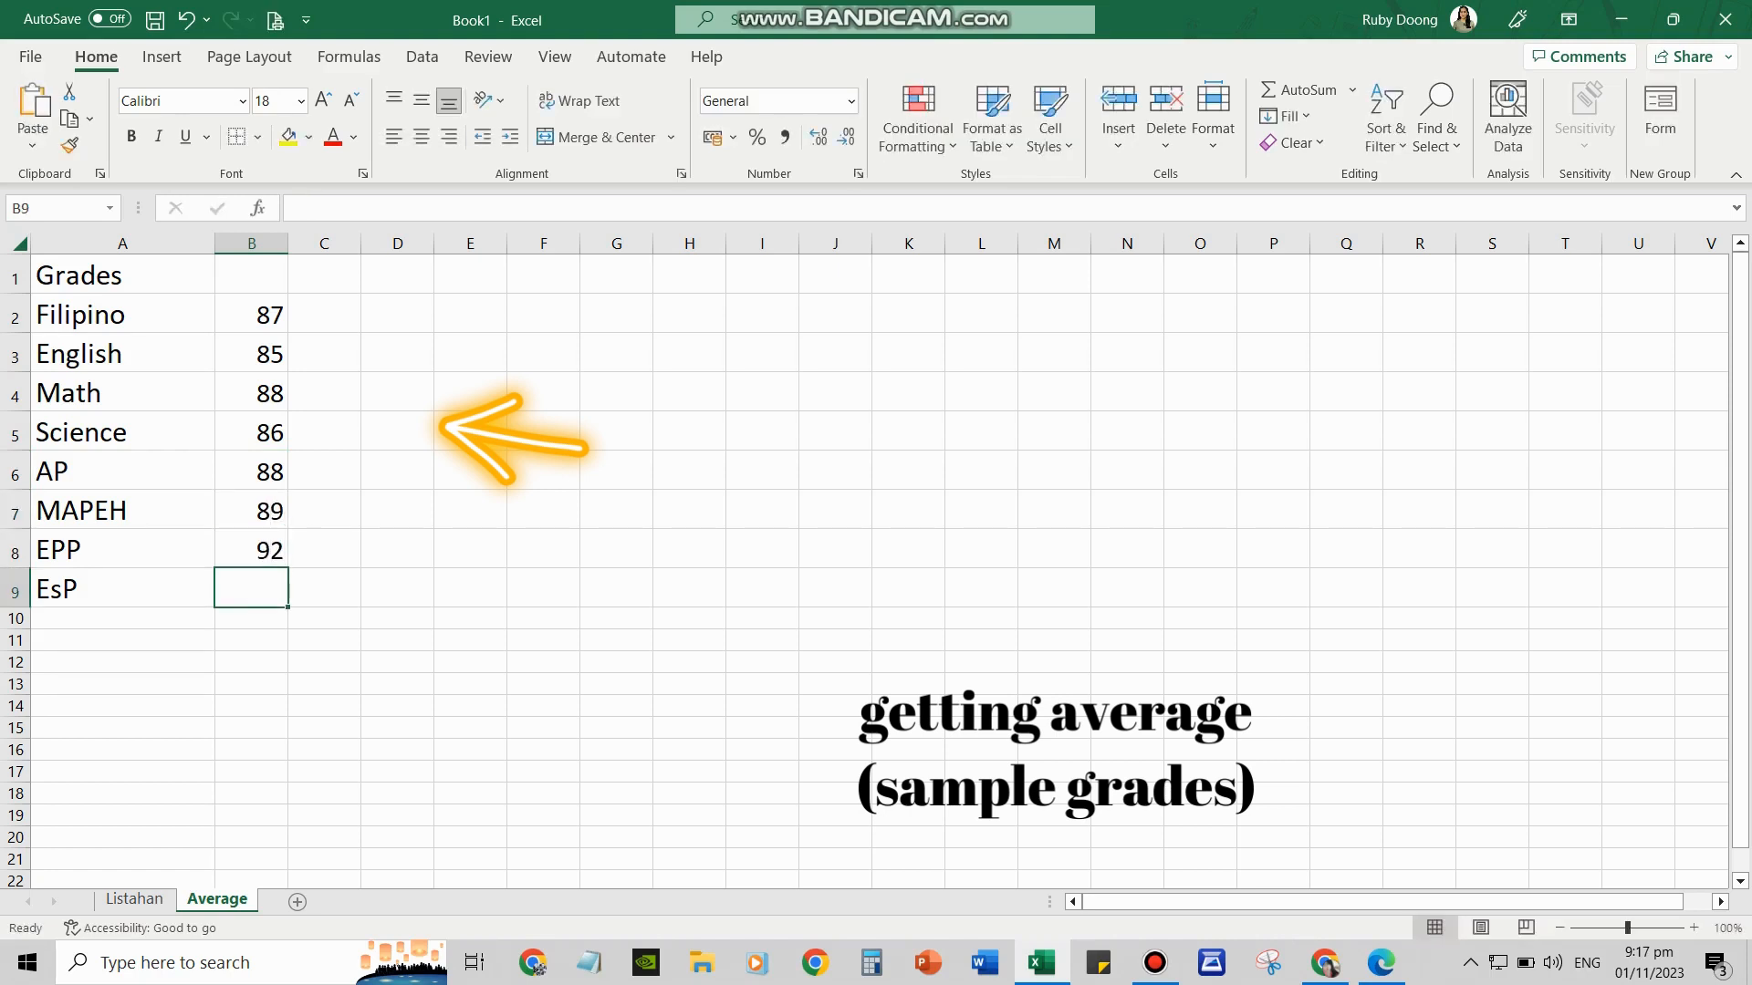
{"action": "type", "text": "93"}
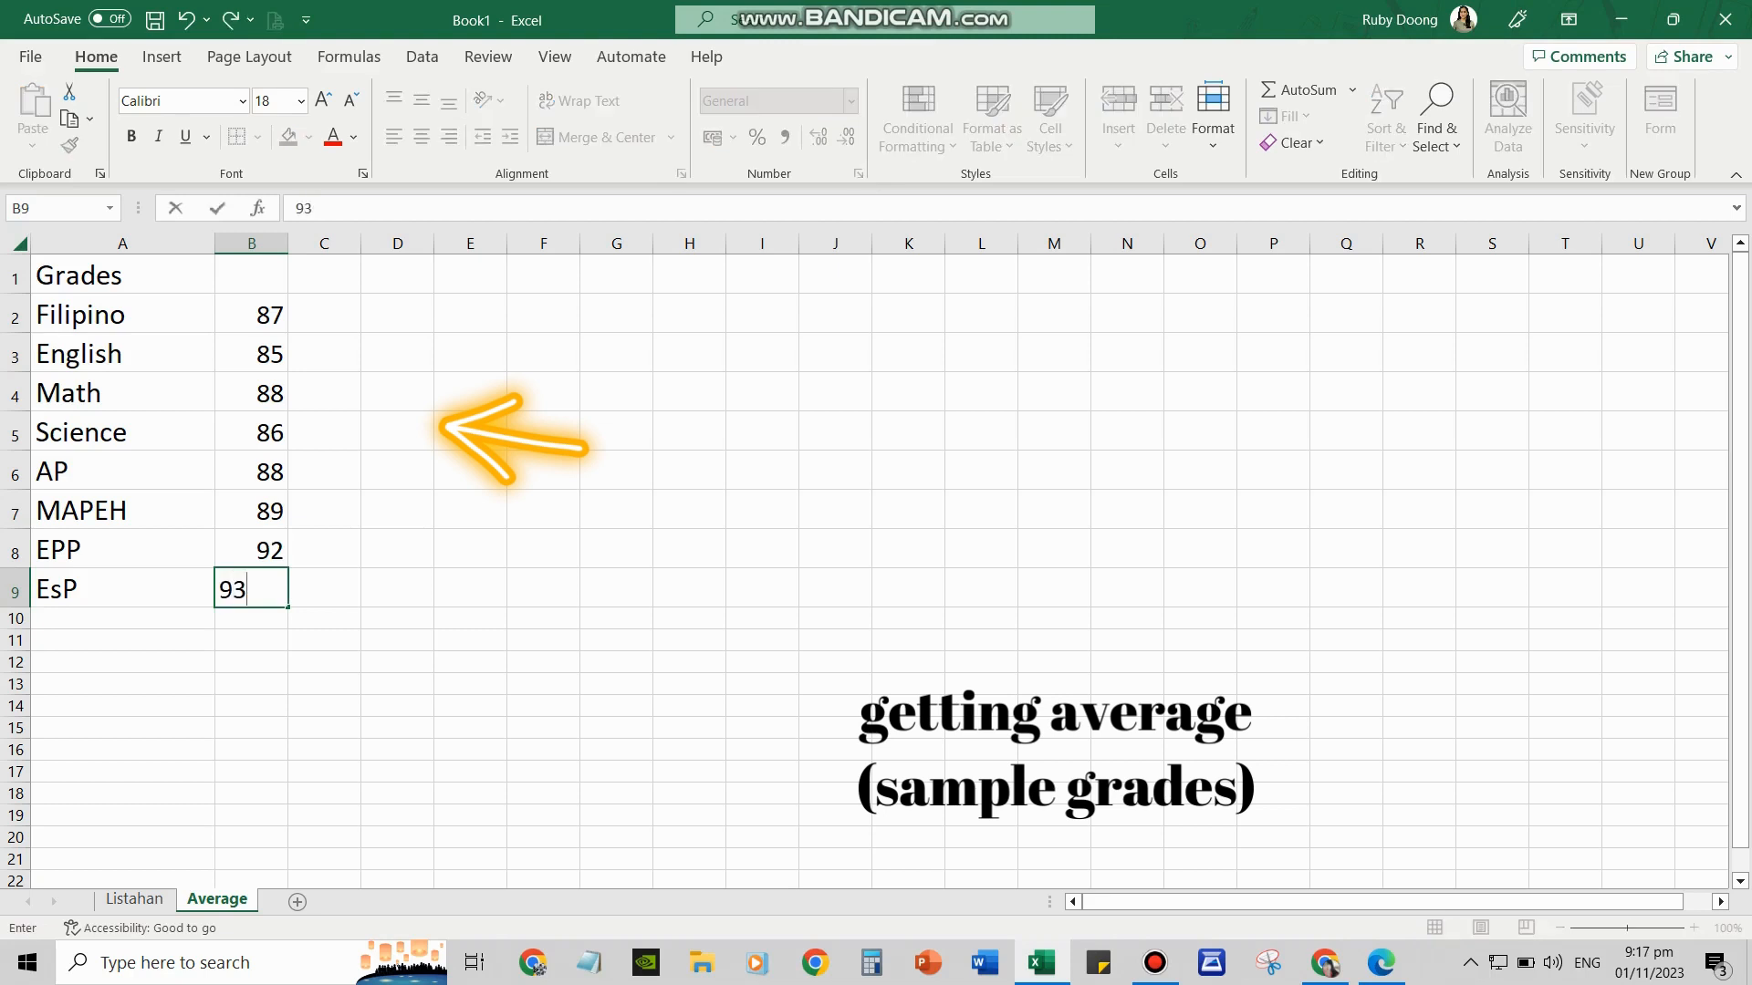
{"action": "key", "text": "Return"}
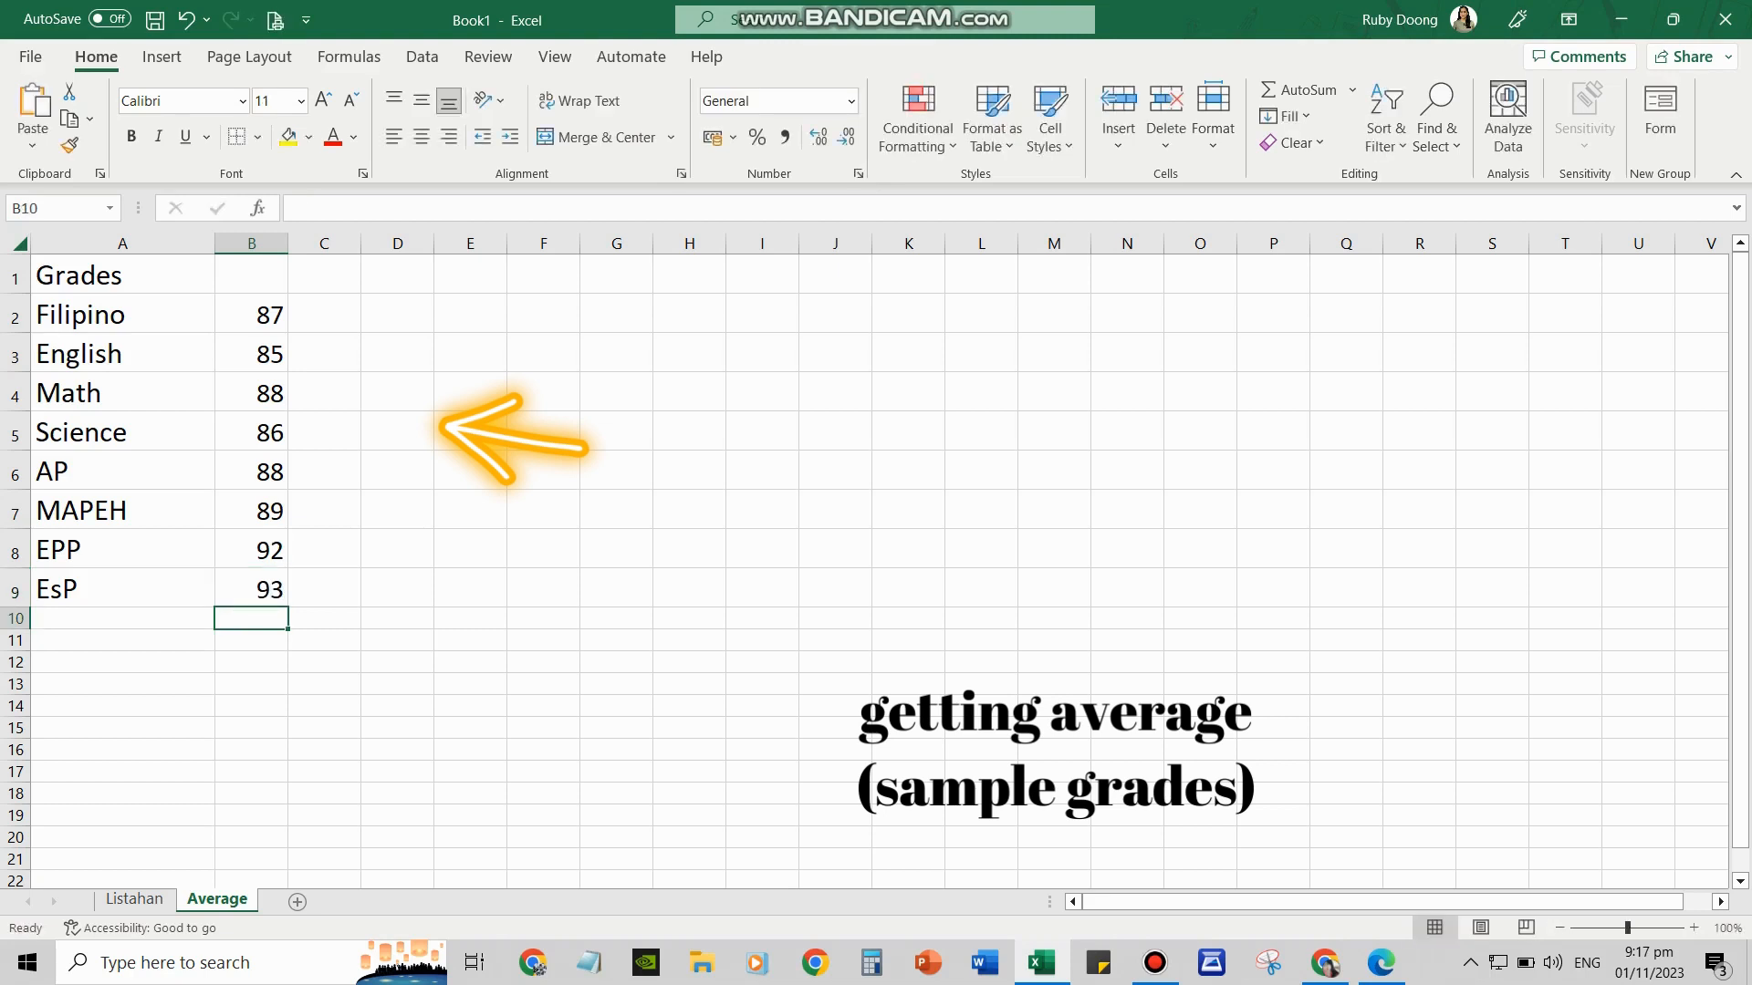
Average grades B2:B9 into B10 with AutoSum's Average, giving 88.5
{"action": "left_click_drag", "start_coordinate": [251, 315], "coordinate": [252, 589]}
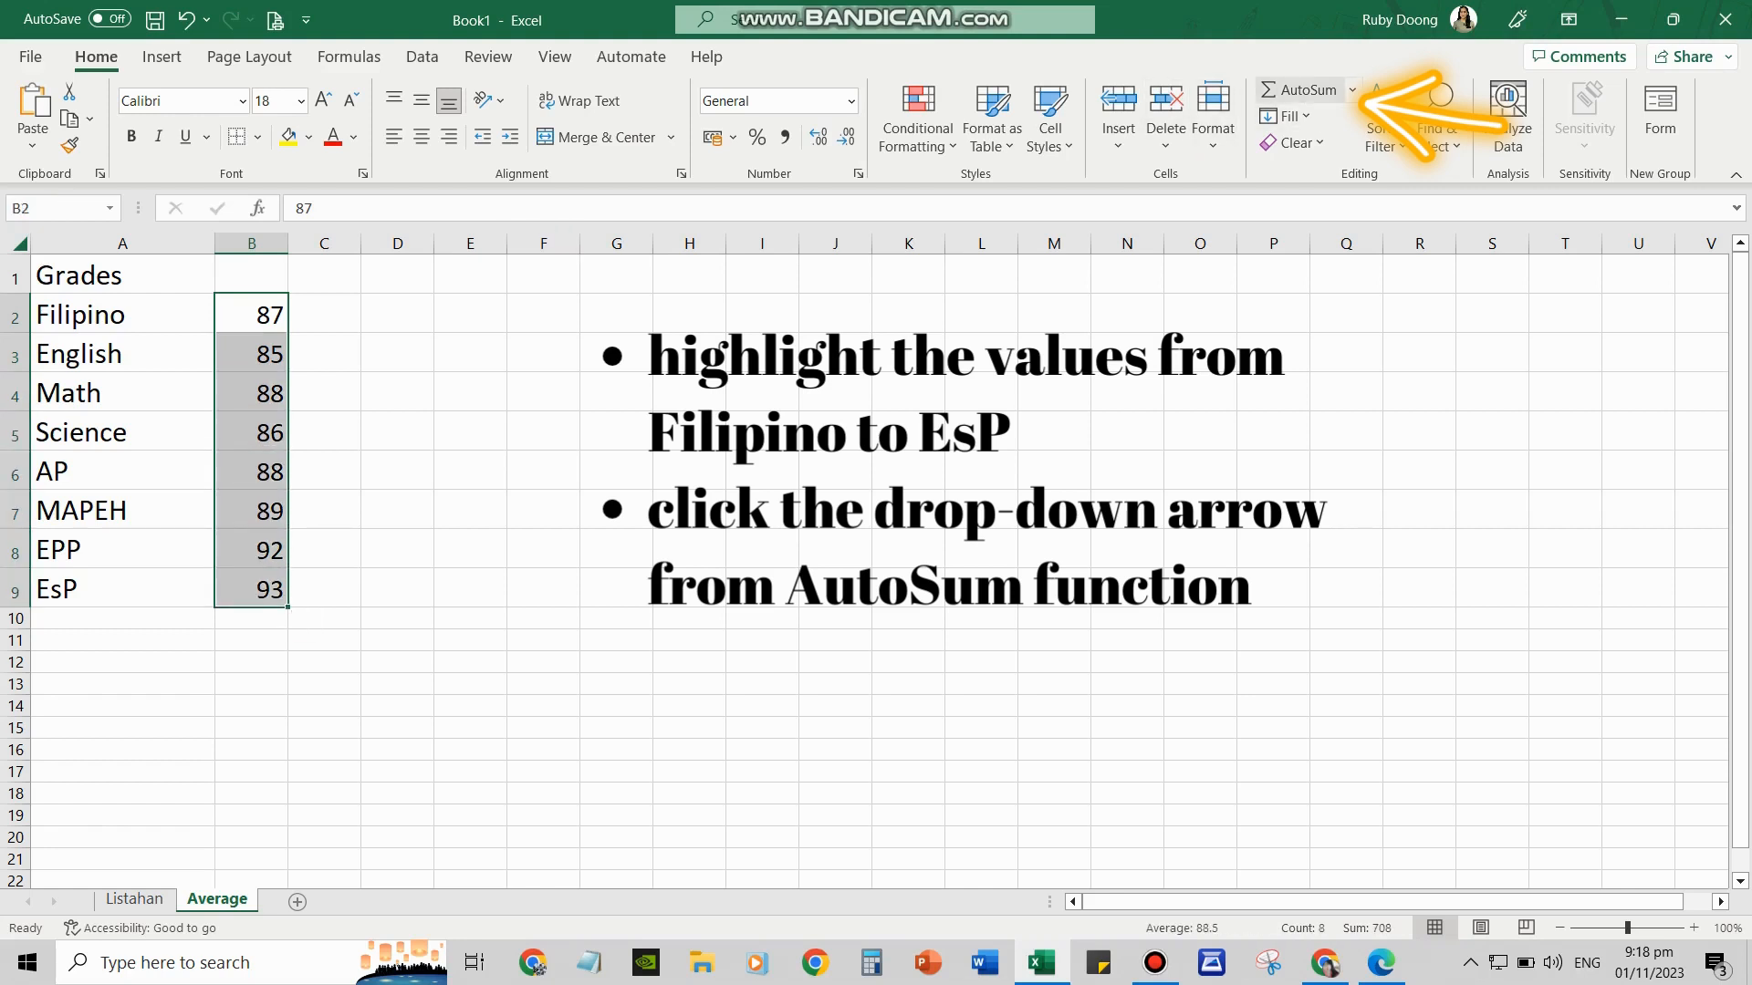
{"action": "left_click", "coordinate": [1353, 89]}
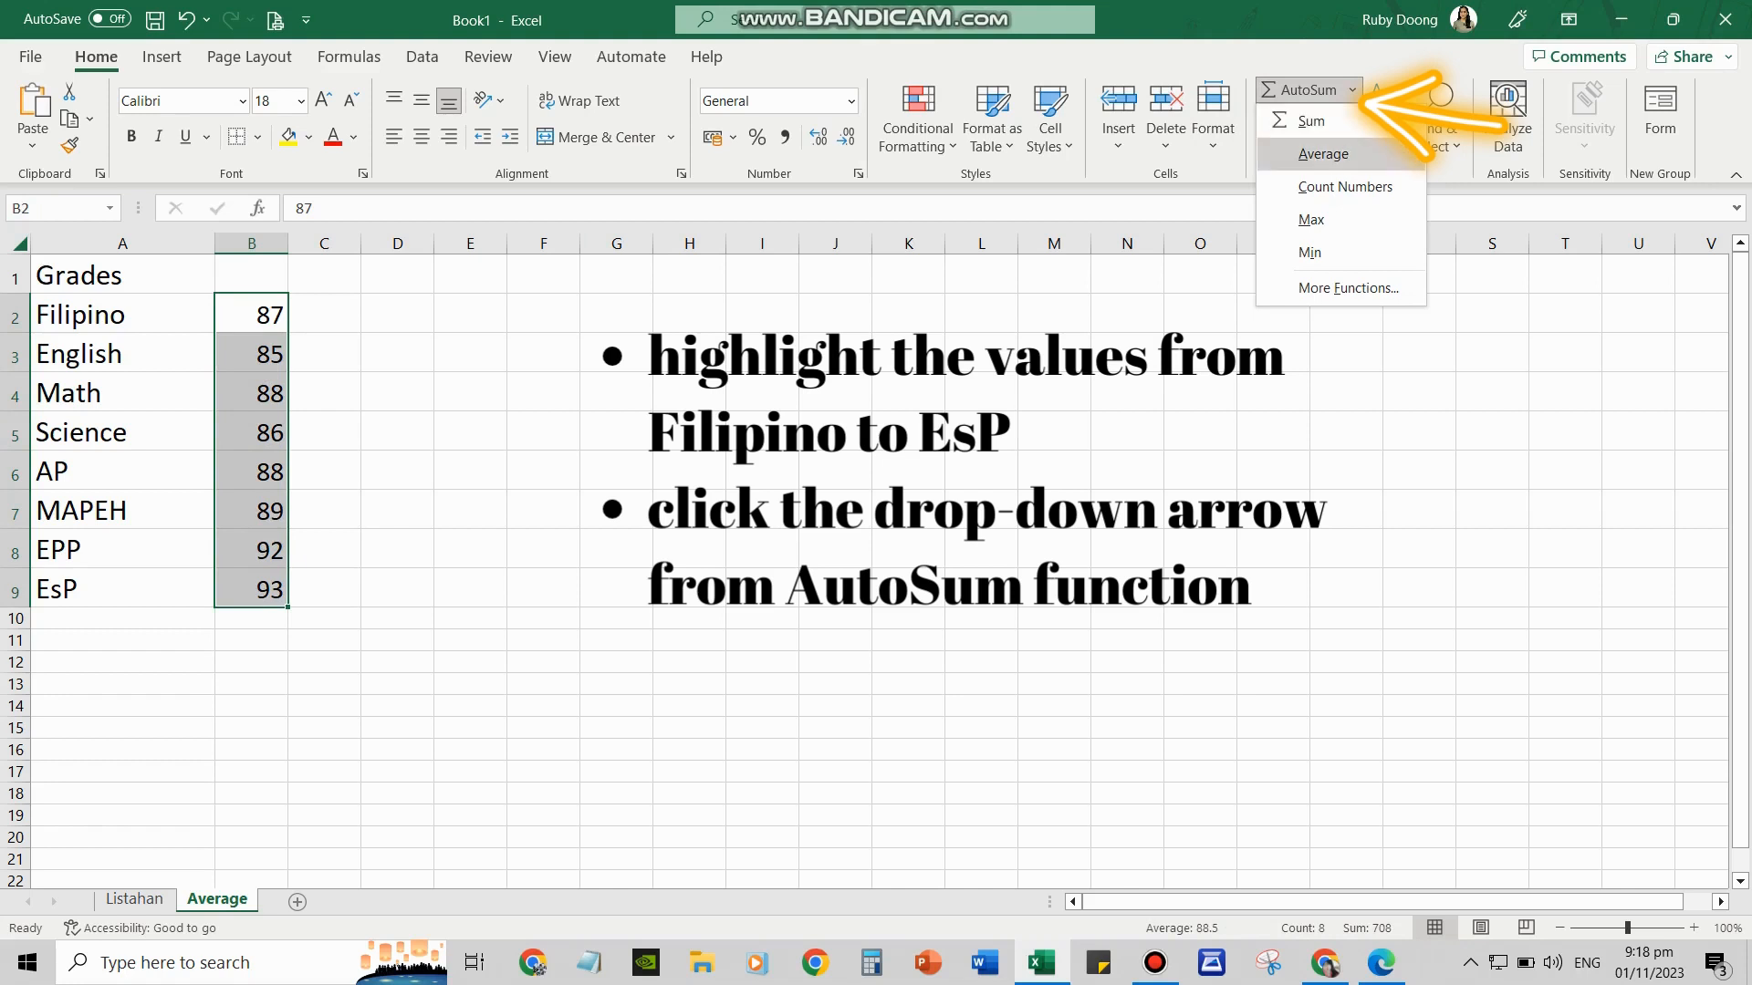
{"action": "left_click", "coordinate": [1323, 153]}
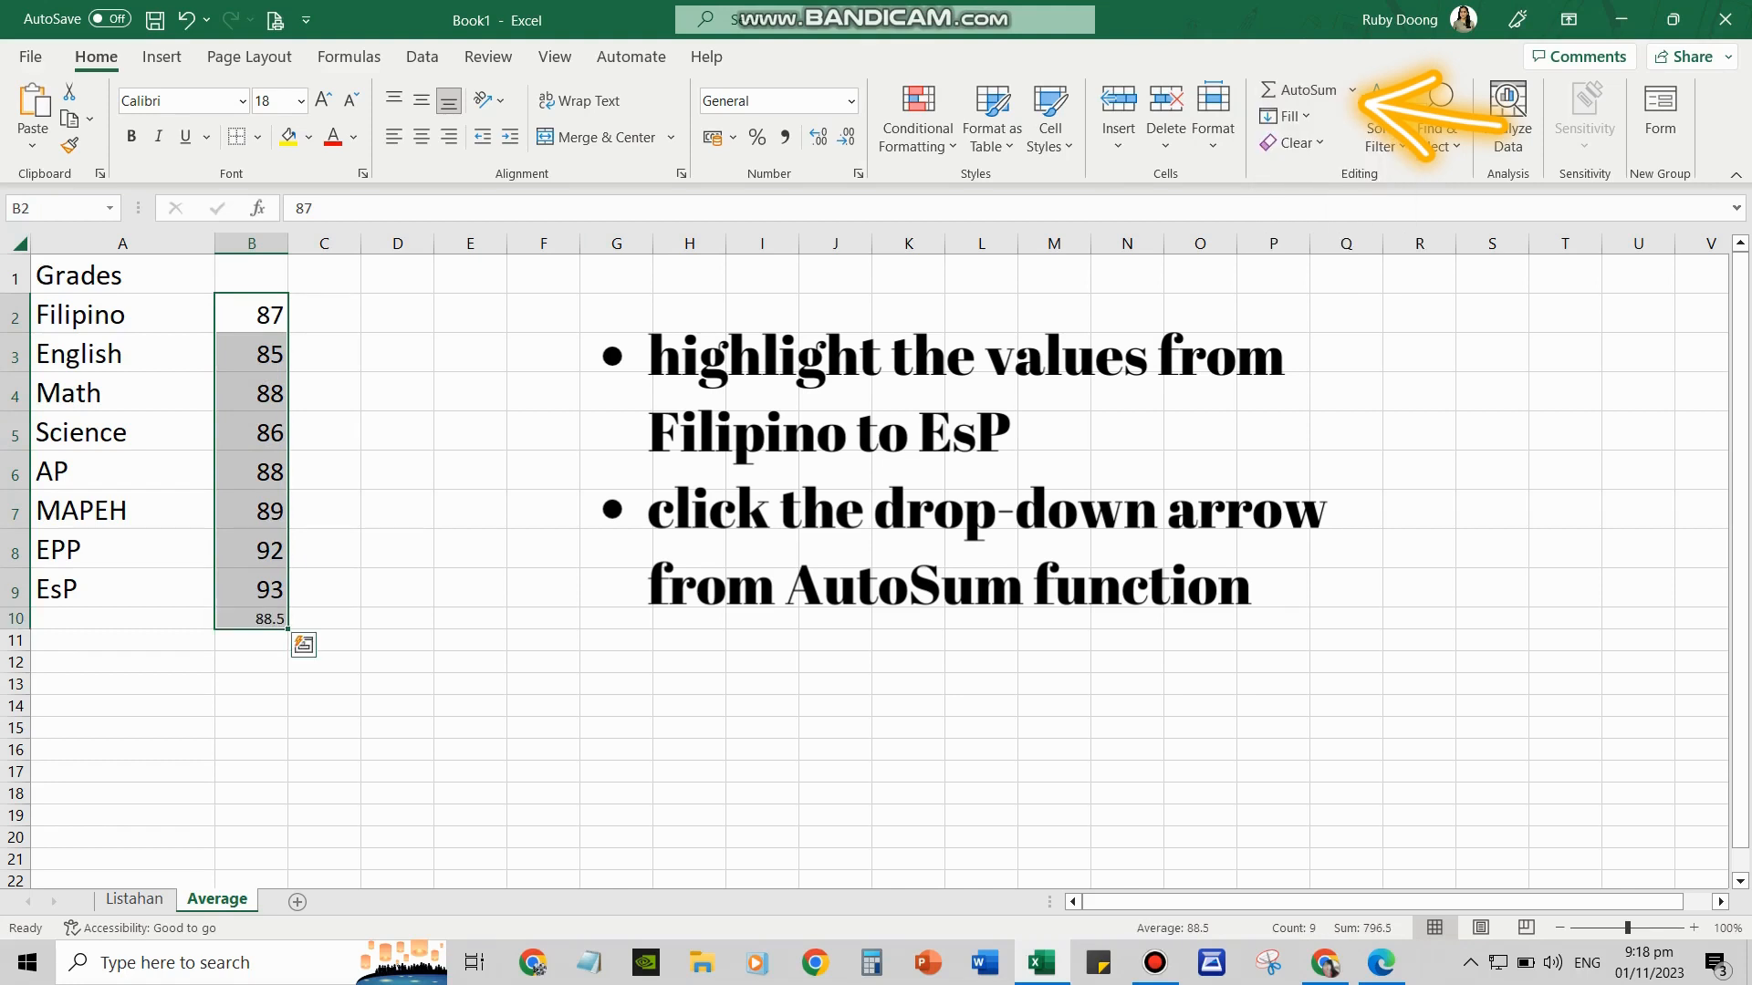
{"action": "left_click", "coordinate": [252, 619]}
Enlarge the B10 average's text to size 20 and fill the cell yellow
{"action": "left_click", "coordinate": [323, 101]}
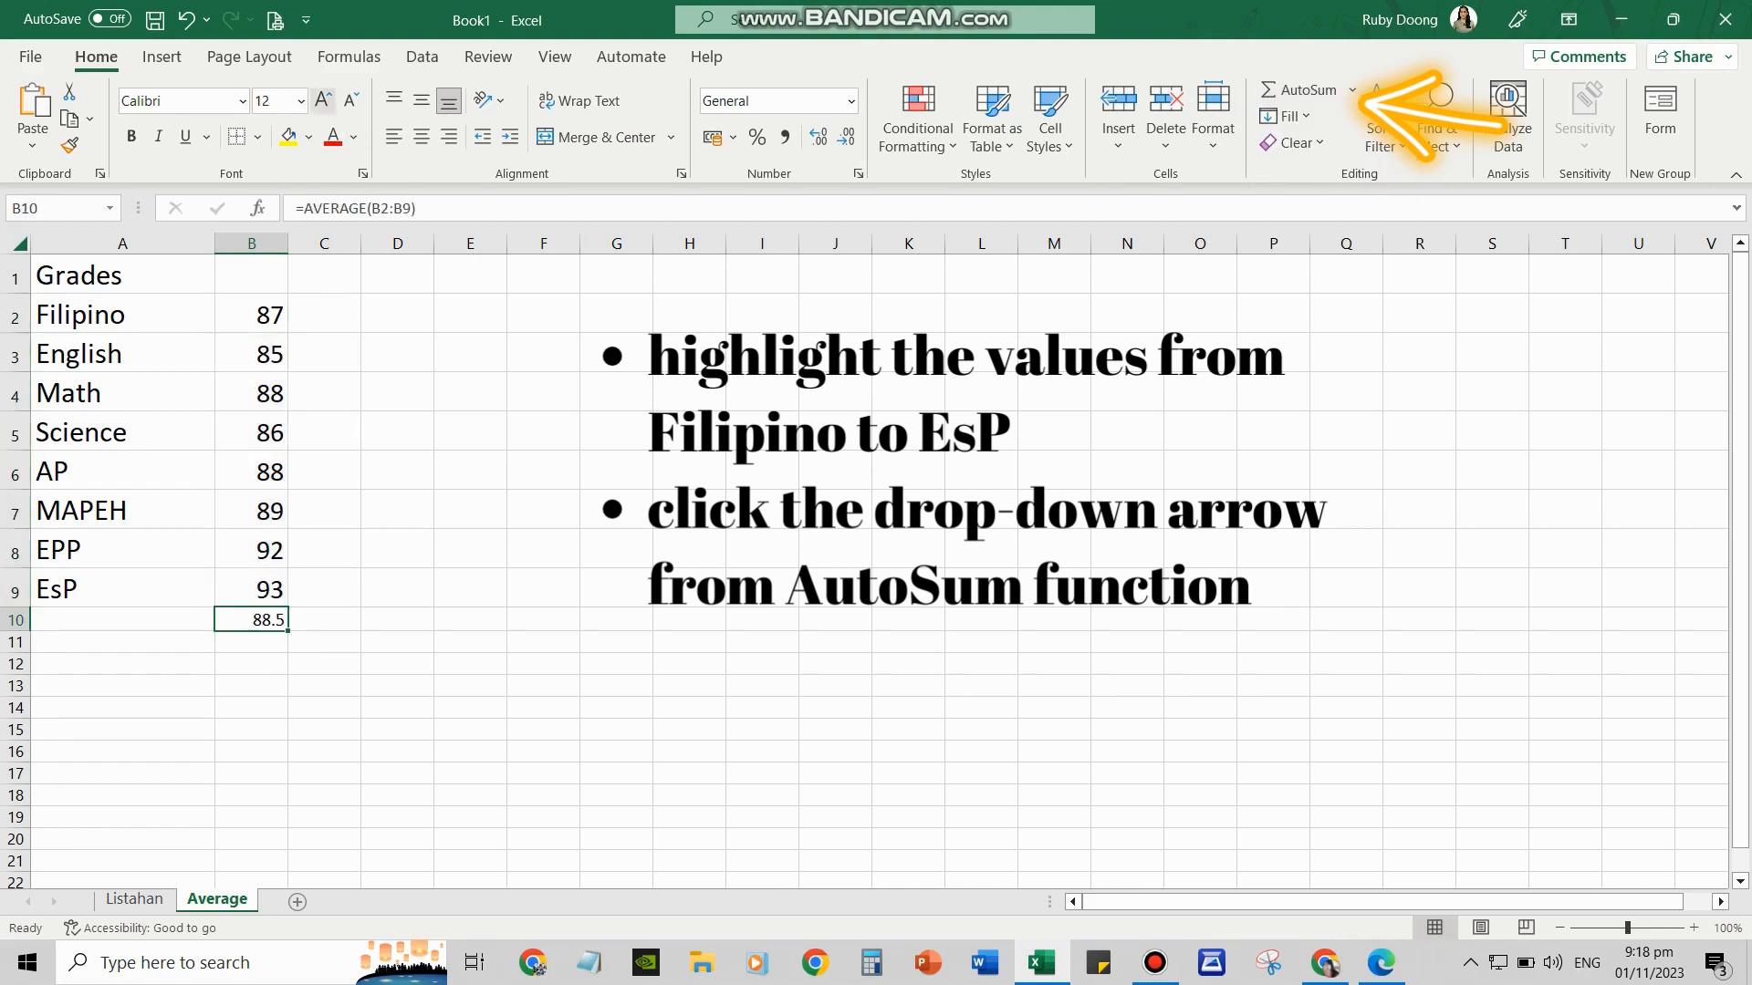
{"action": "left_click", "coordinate": [323, 100]}
{"action": "left_click", "coordinate": [323, 100]}
{"action": "left_click", "coordinate": [323, 100]}
{"action": "left_click", "coordinate": [323, 100]}
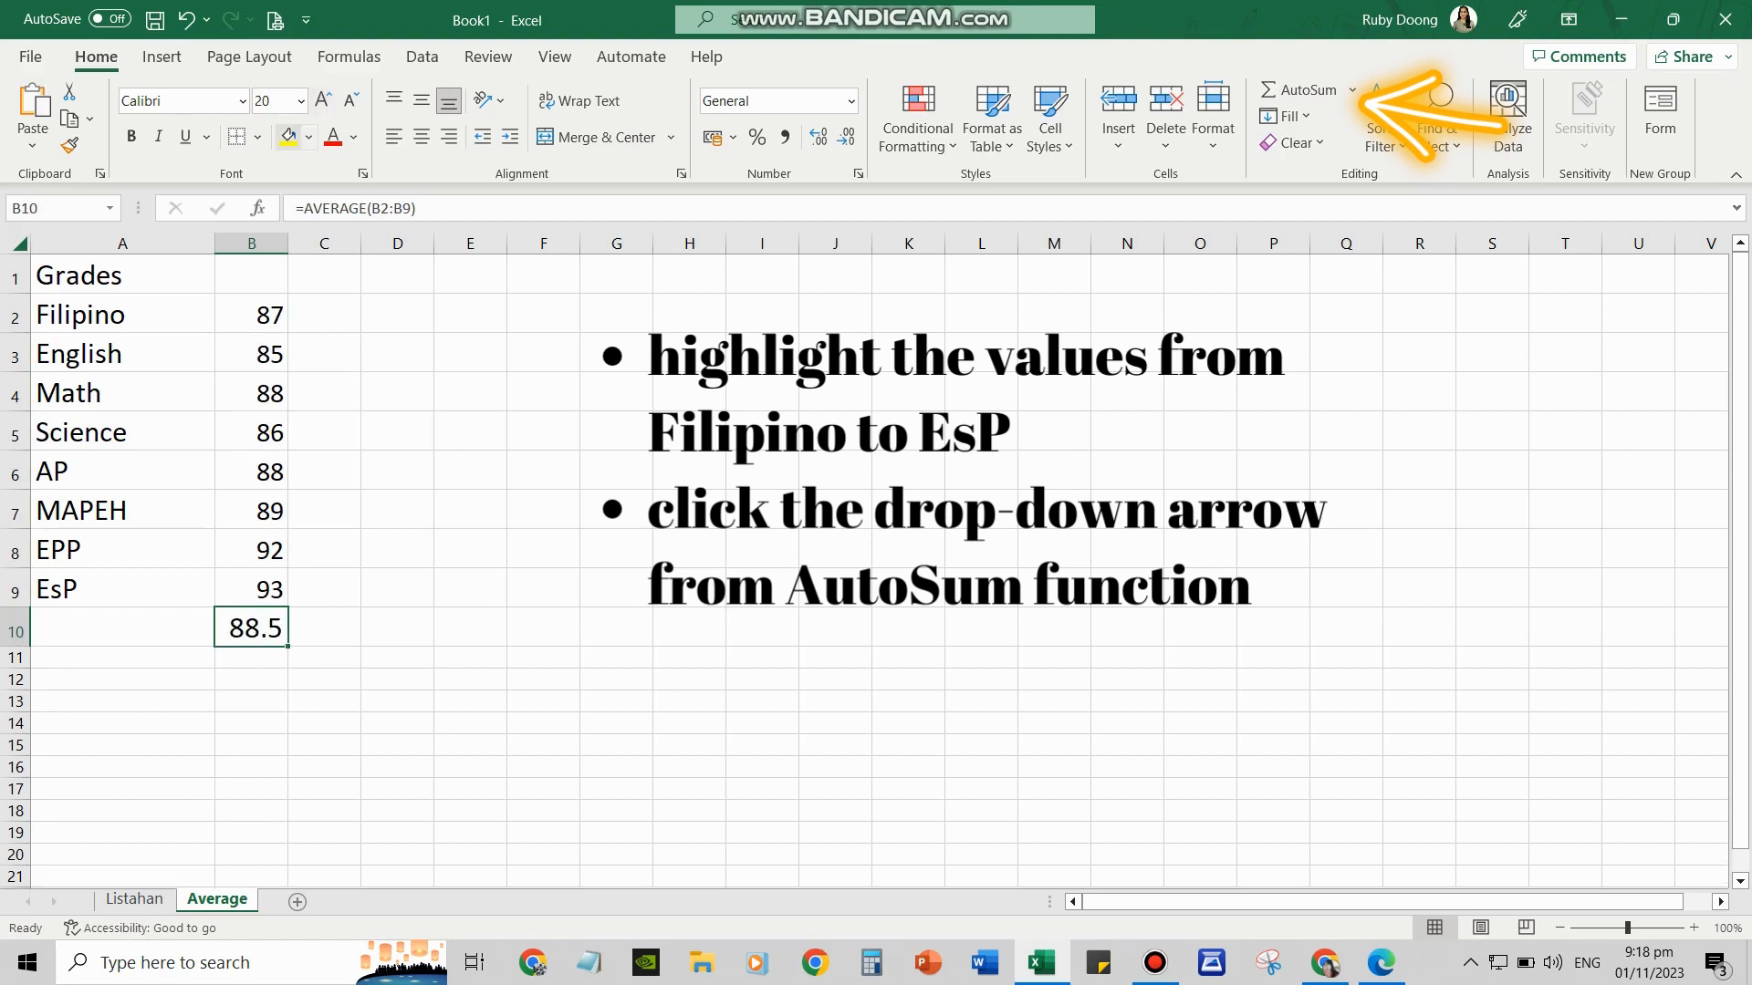
{"action": "left_click", "coordinate": [288, 136]}
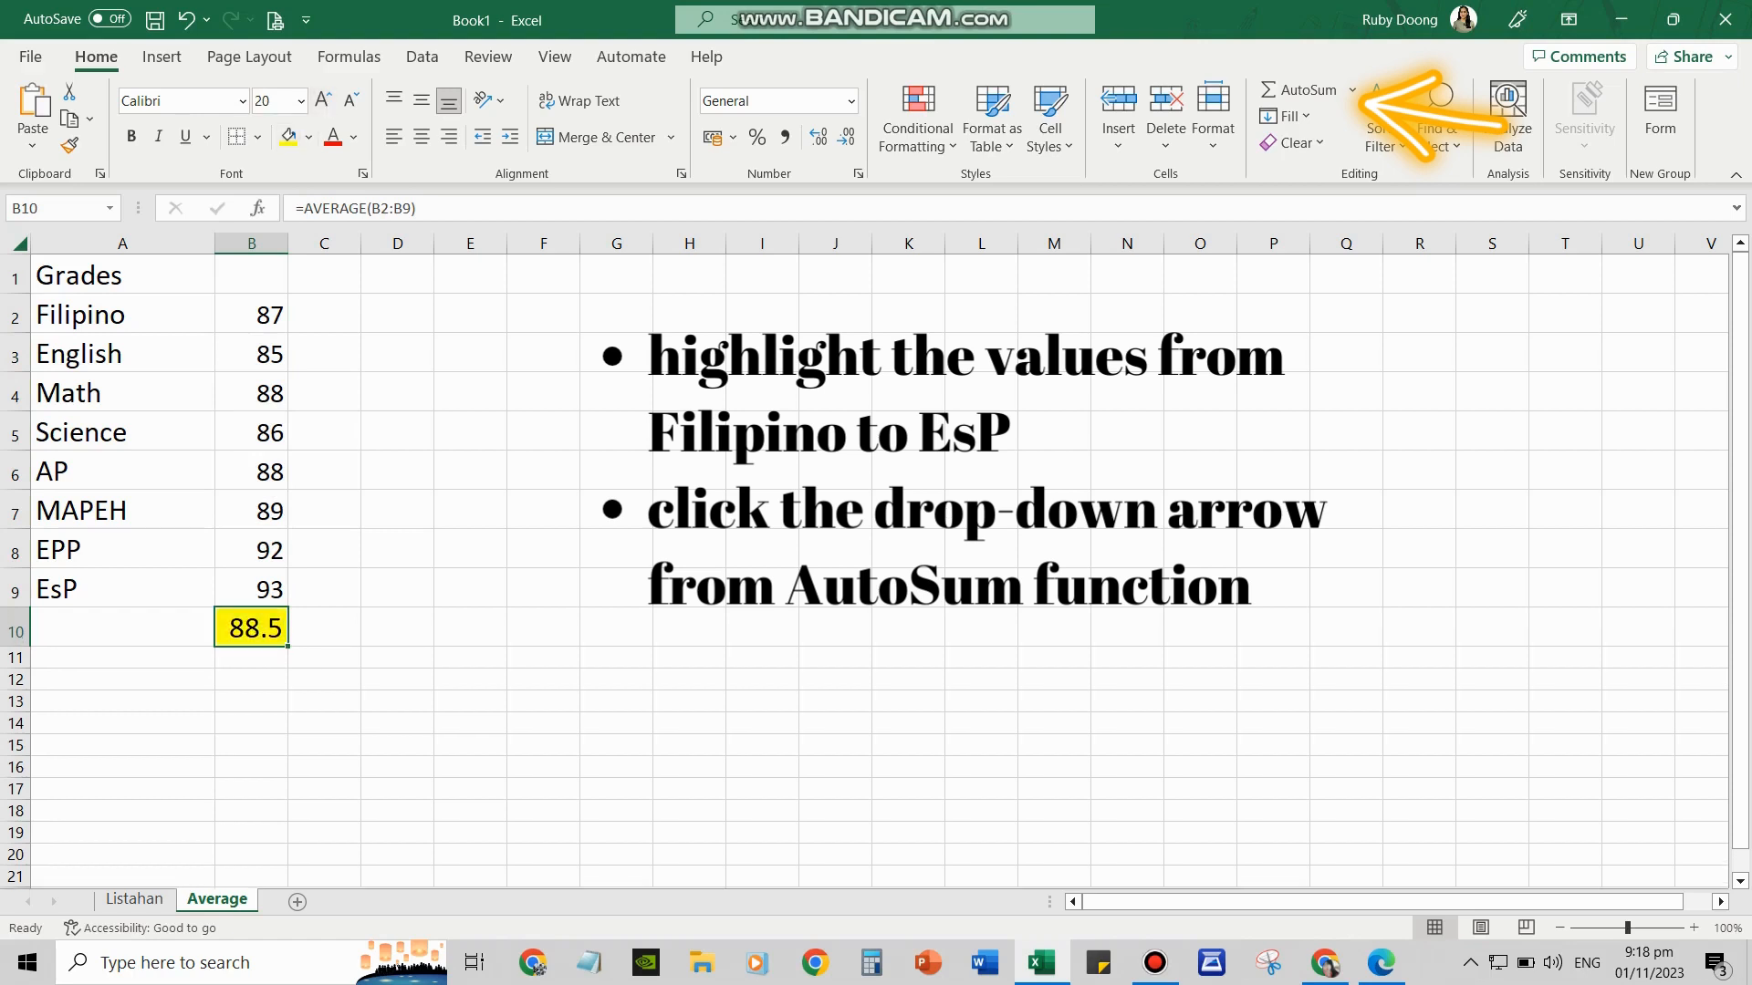
{"action": "left_click", "coordinate": [324, 628]}
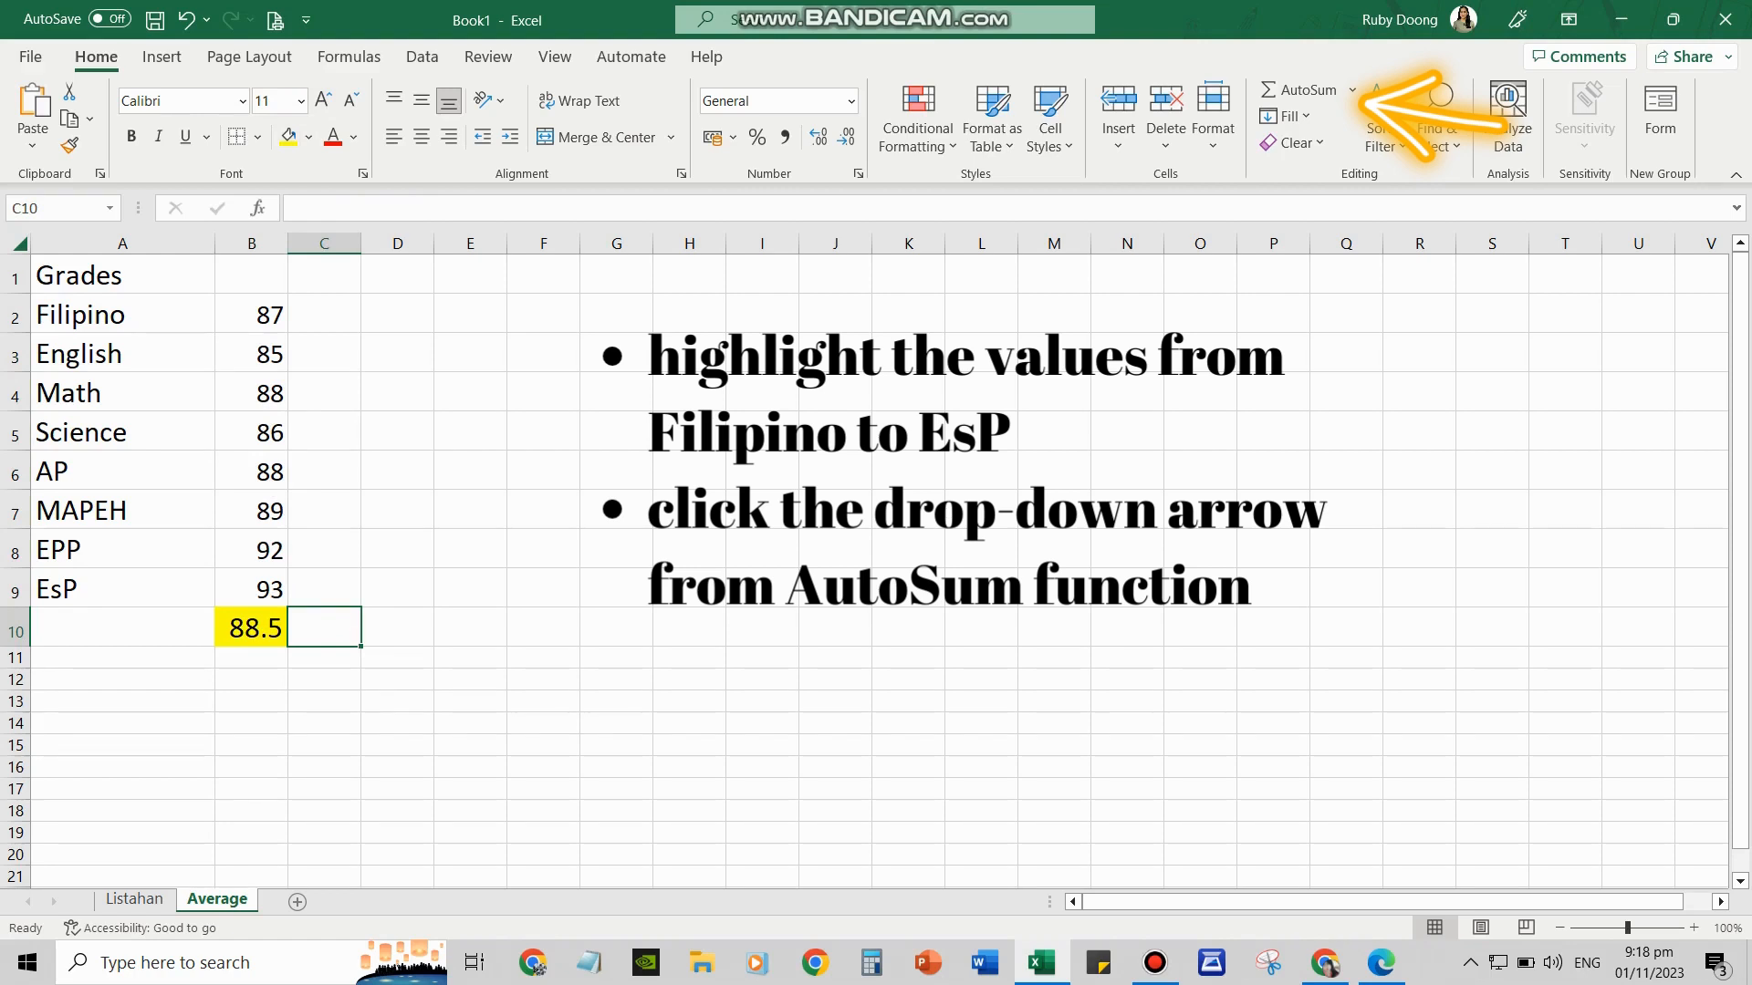
{"action": "left_click", "coordinate": [252, 628]}
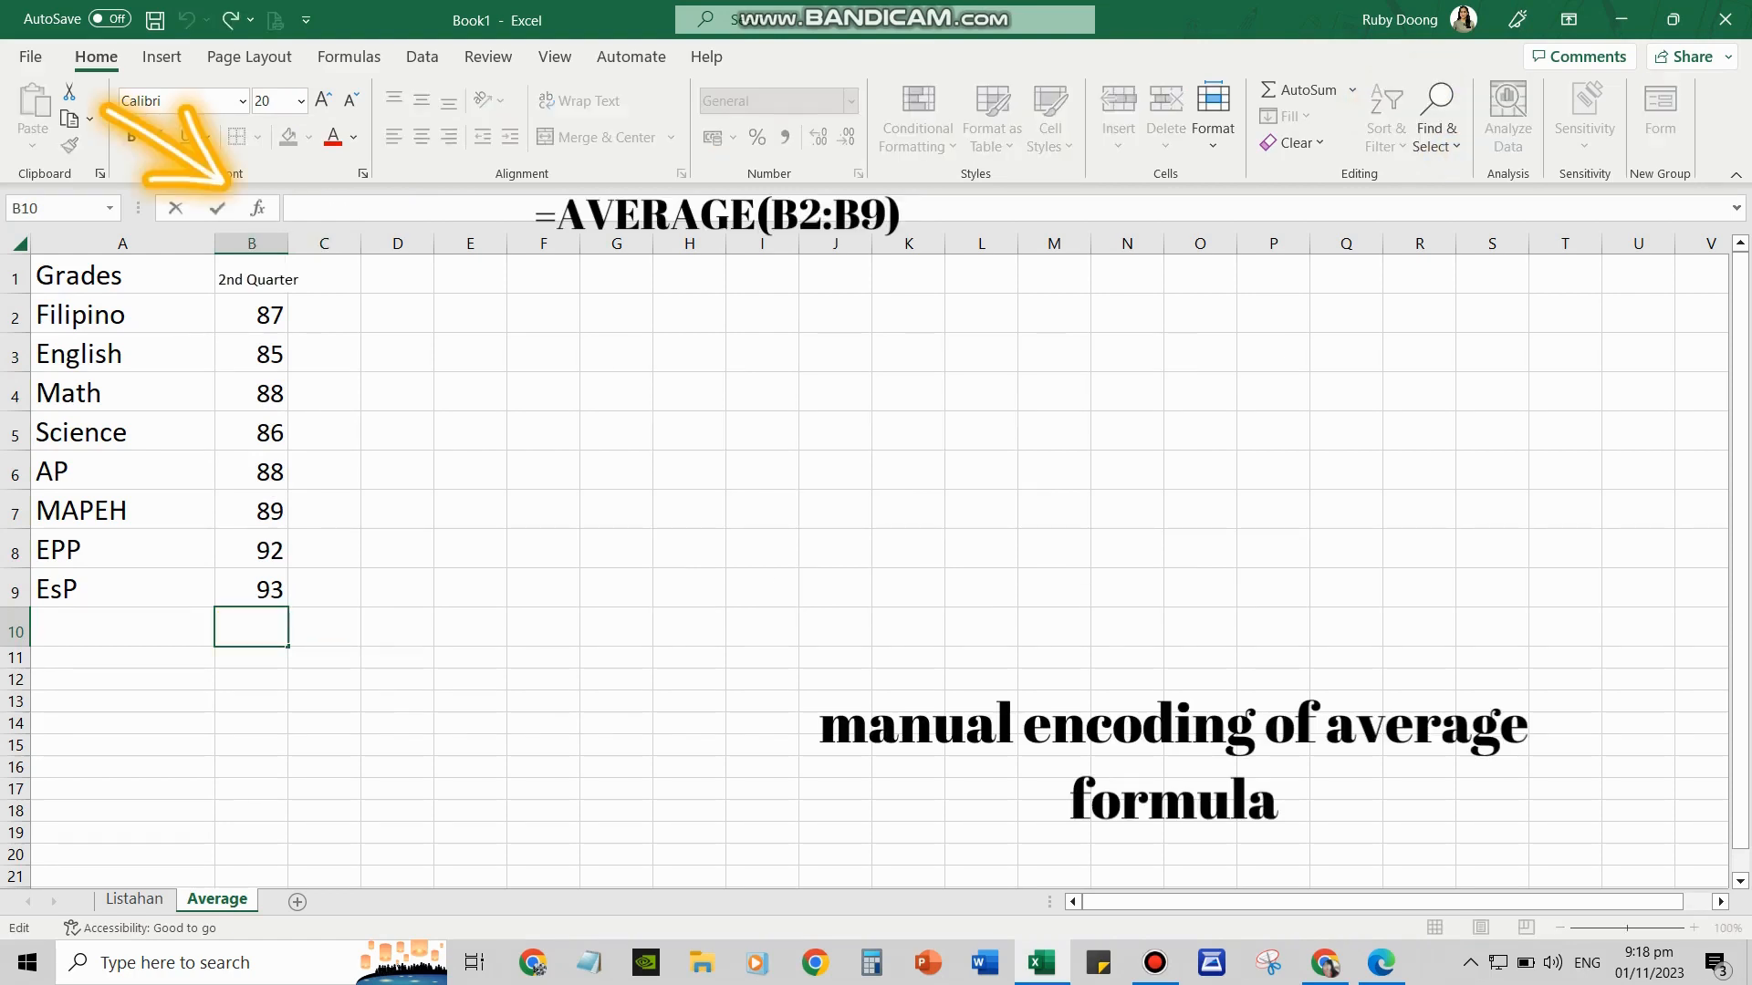
Type =AVERAGE(B2:B9) into B10 for 88.5 and fill B10 yellow from Fill Color
{"action": "type", "text": "="}
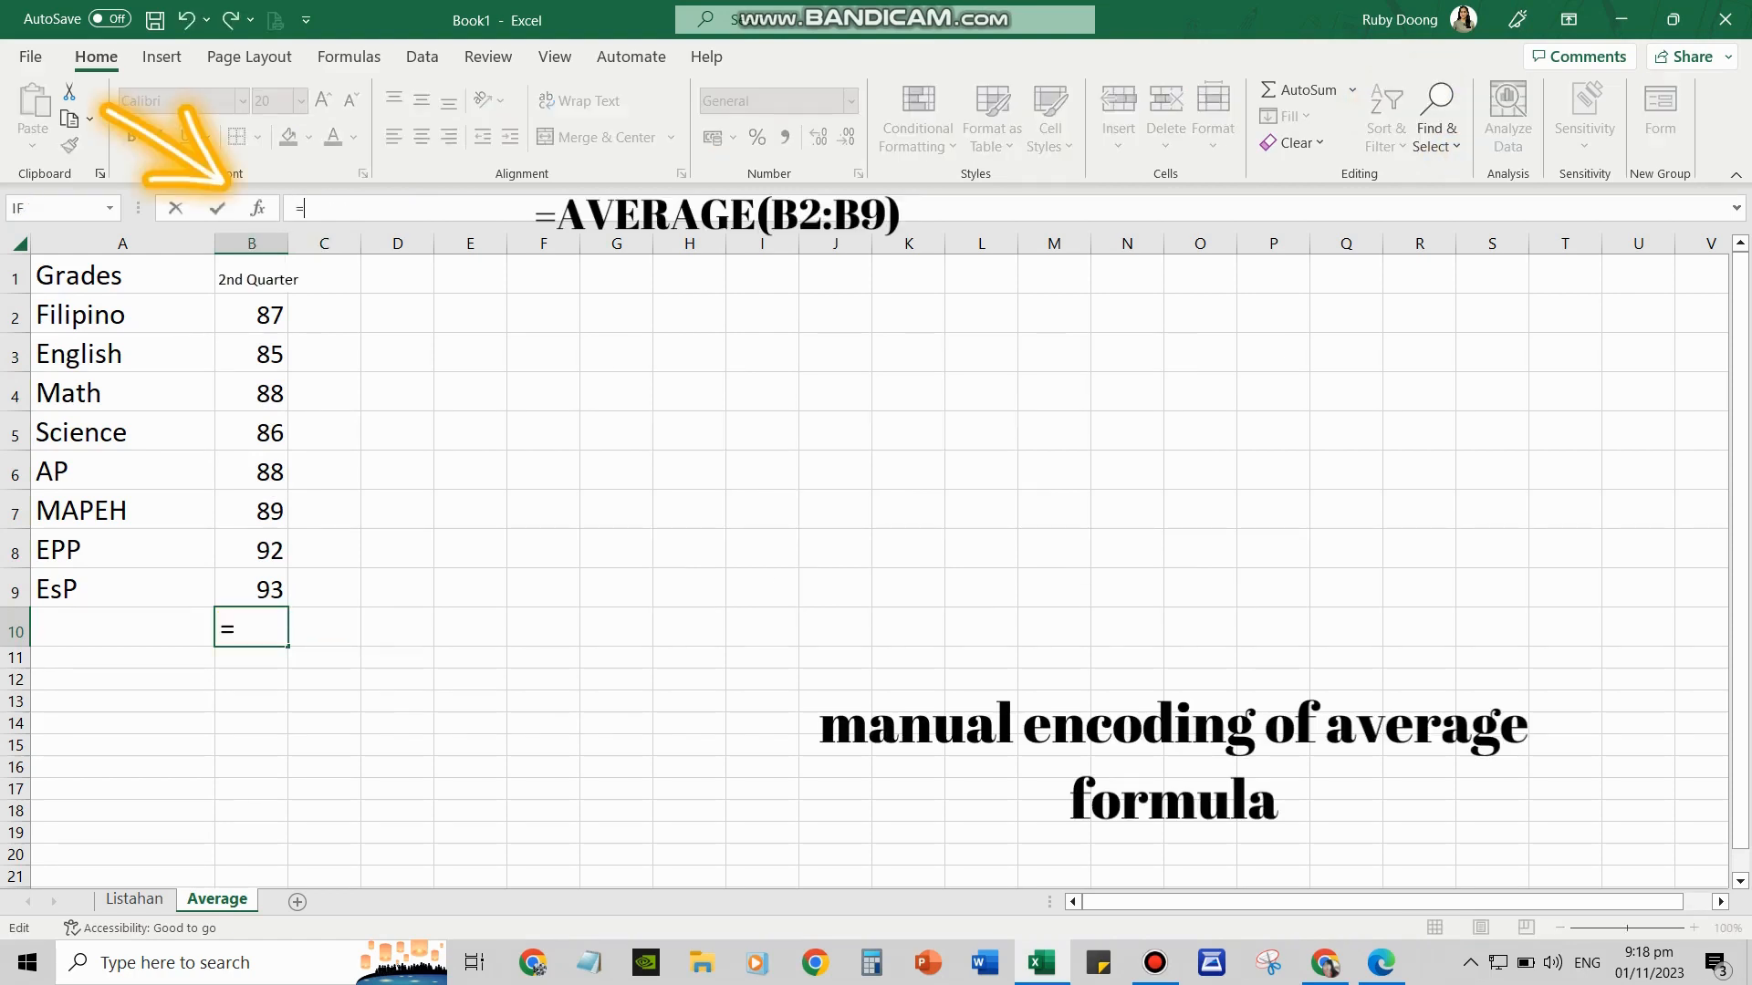
{"action": "type", "text": "AVE"}
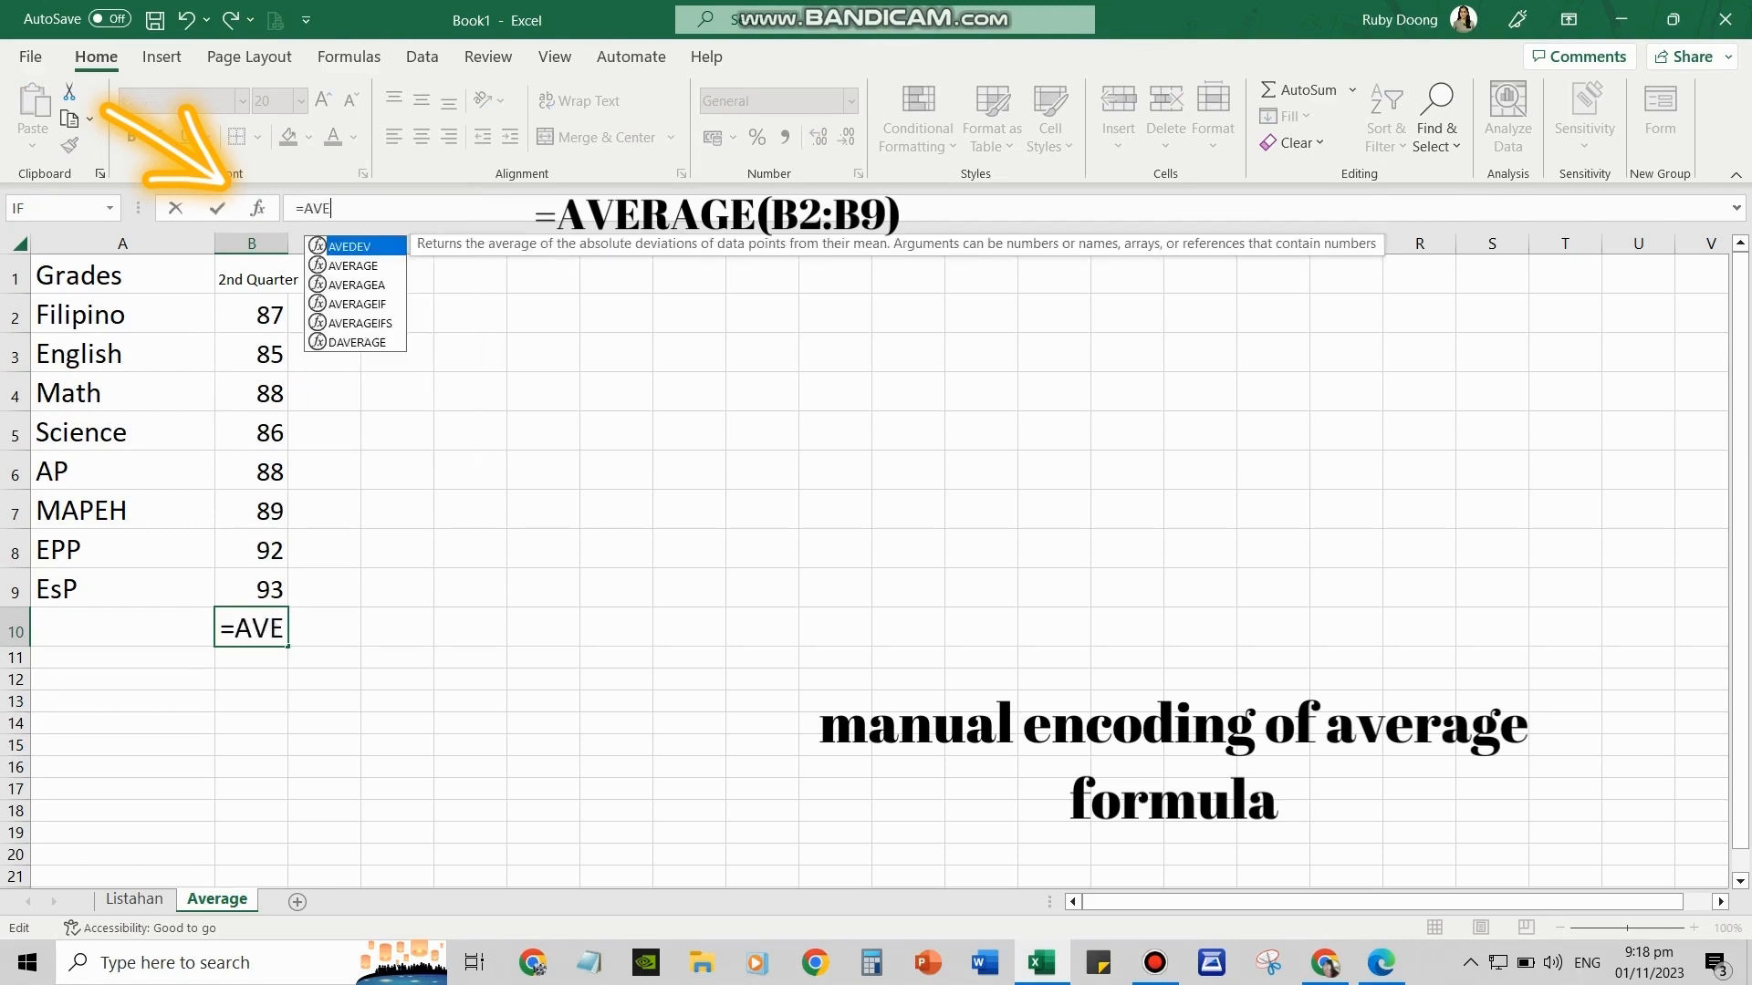
{"action": "type", "text": "RAGE"}
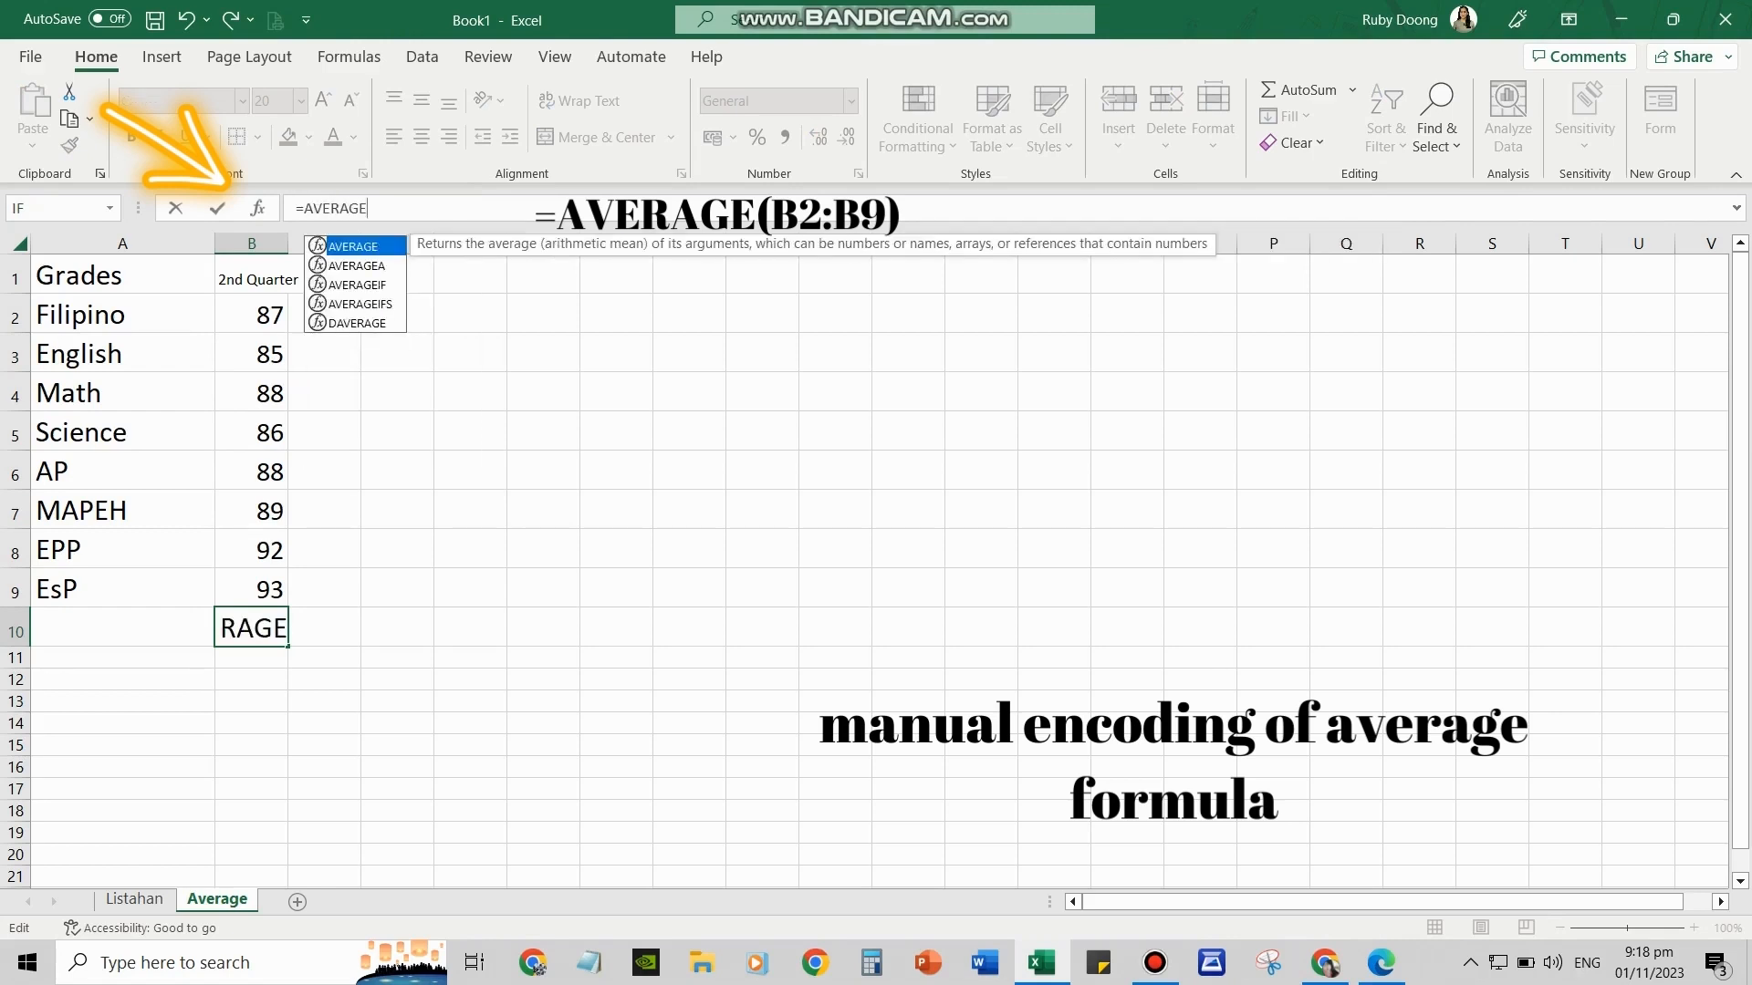
{"action": "type", "text": "("}
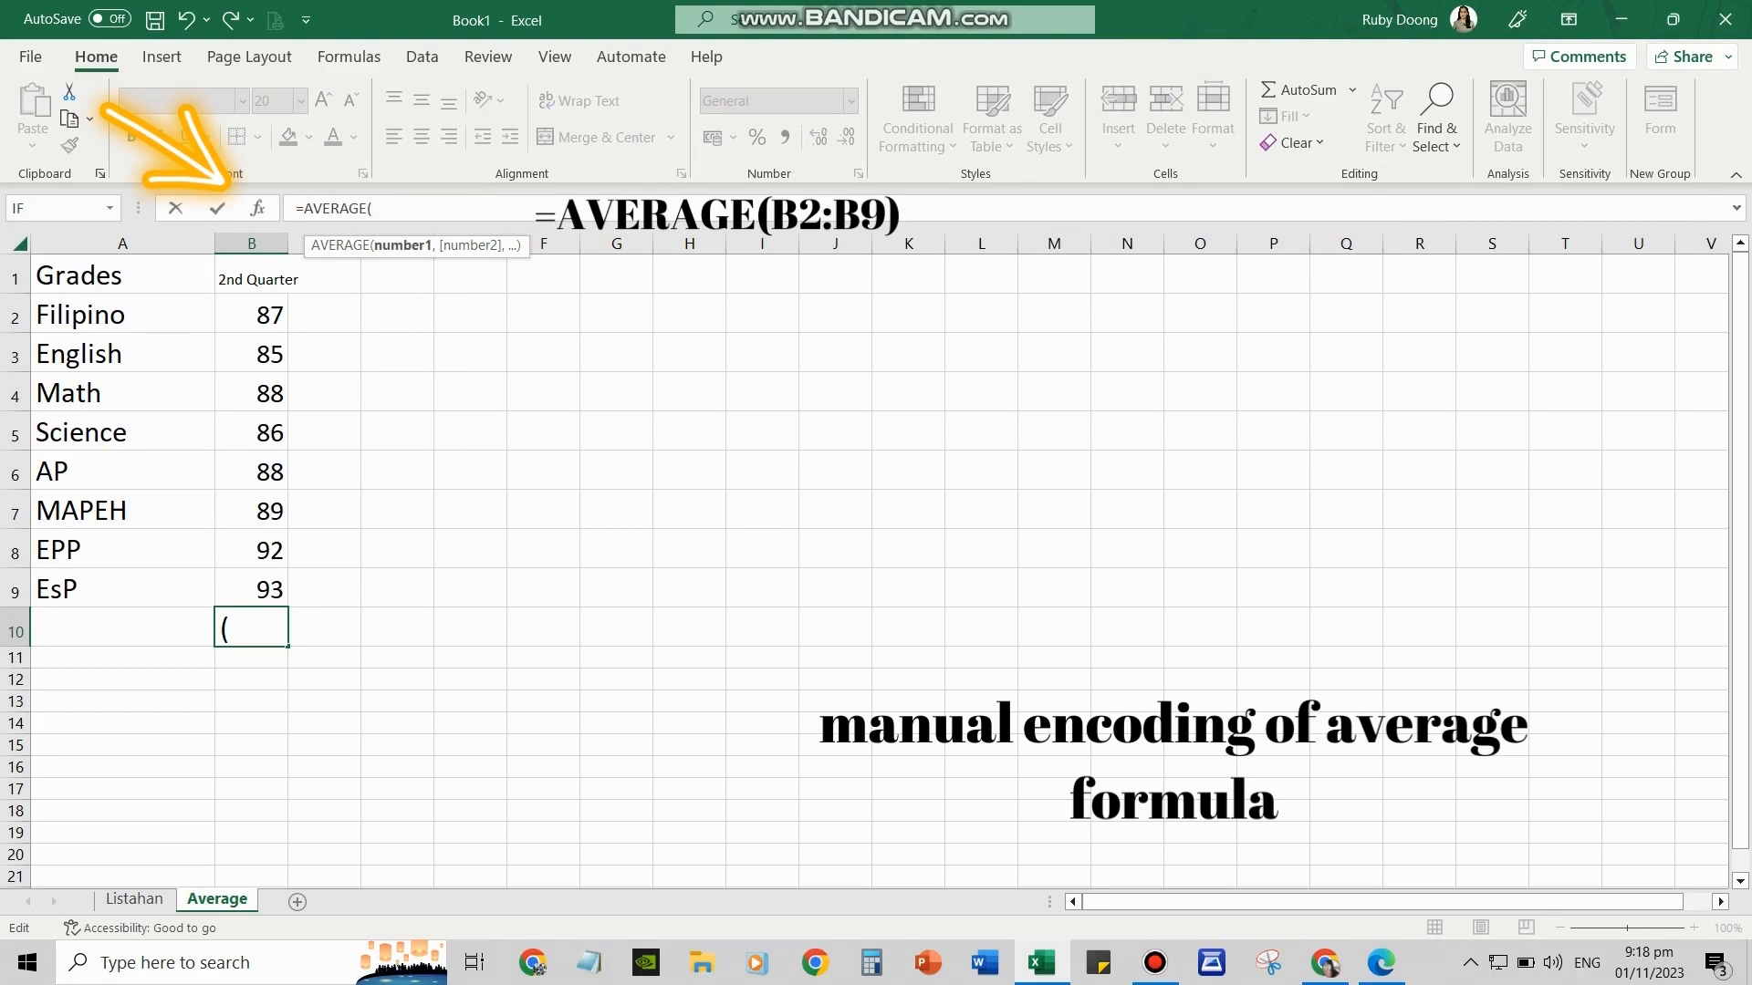
{"action": "type", "text": "B"}
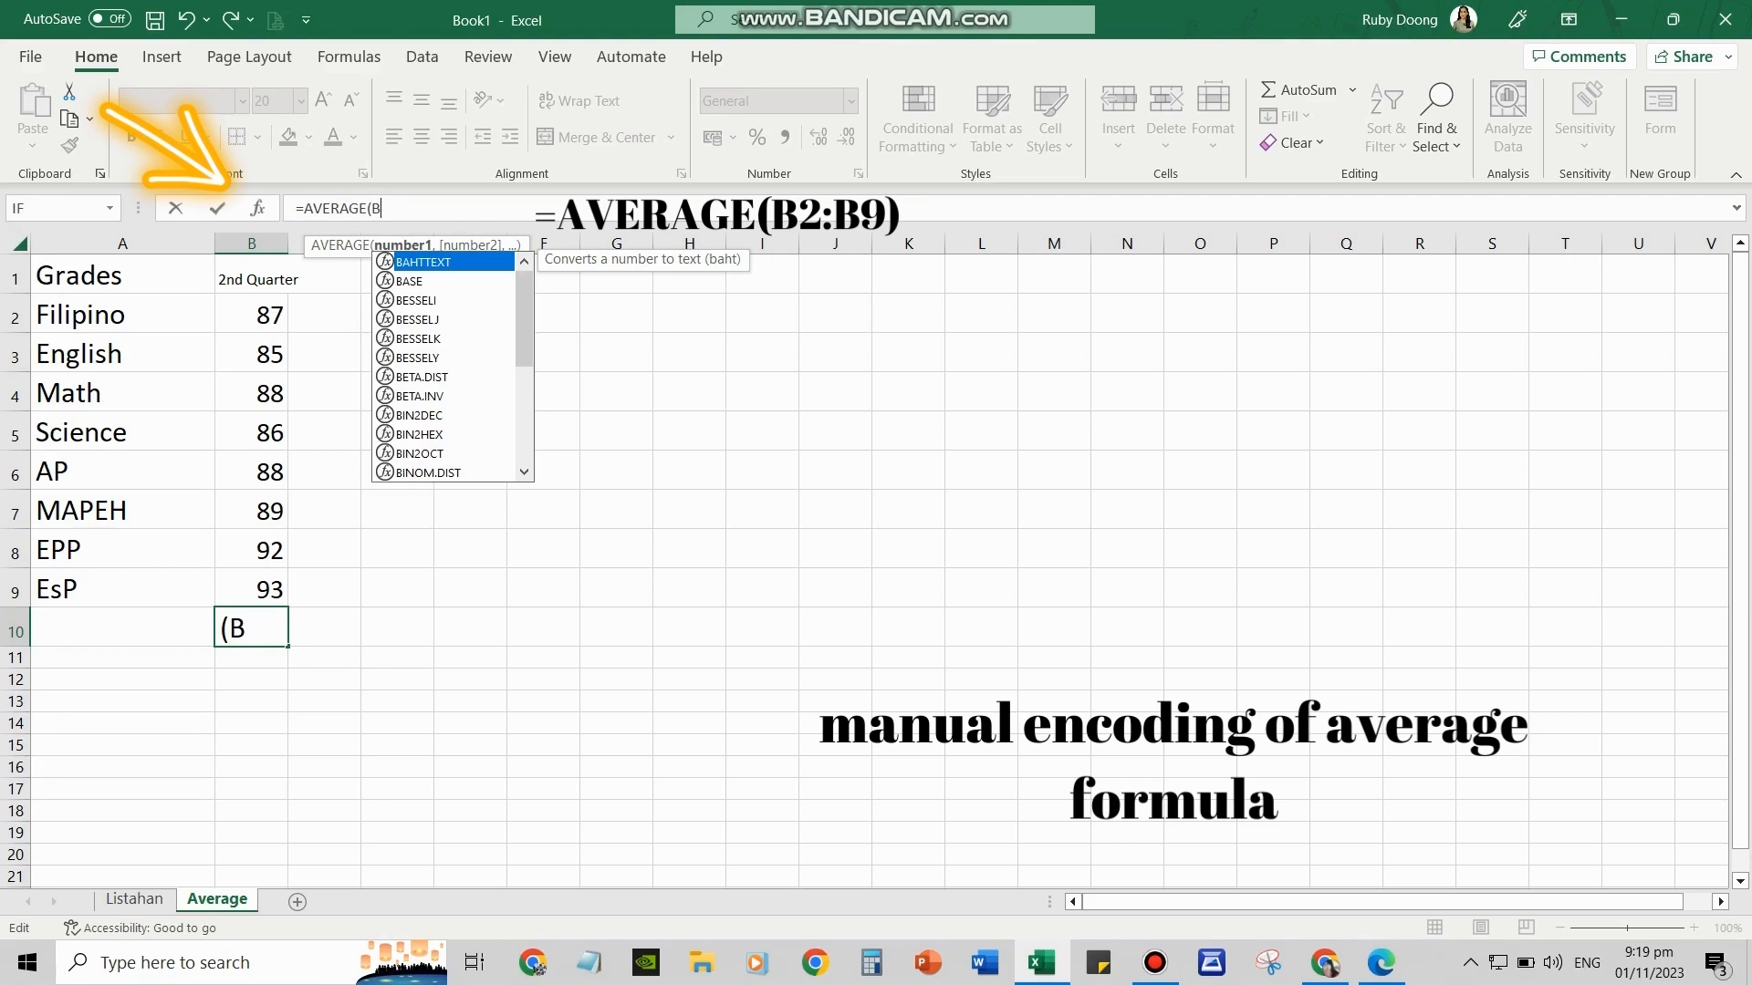
{"action": "type", "text": "2"}
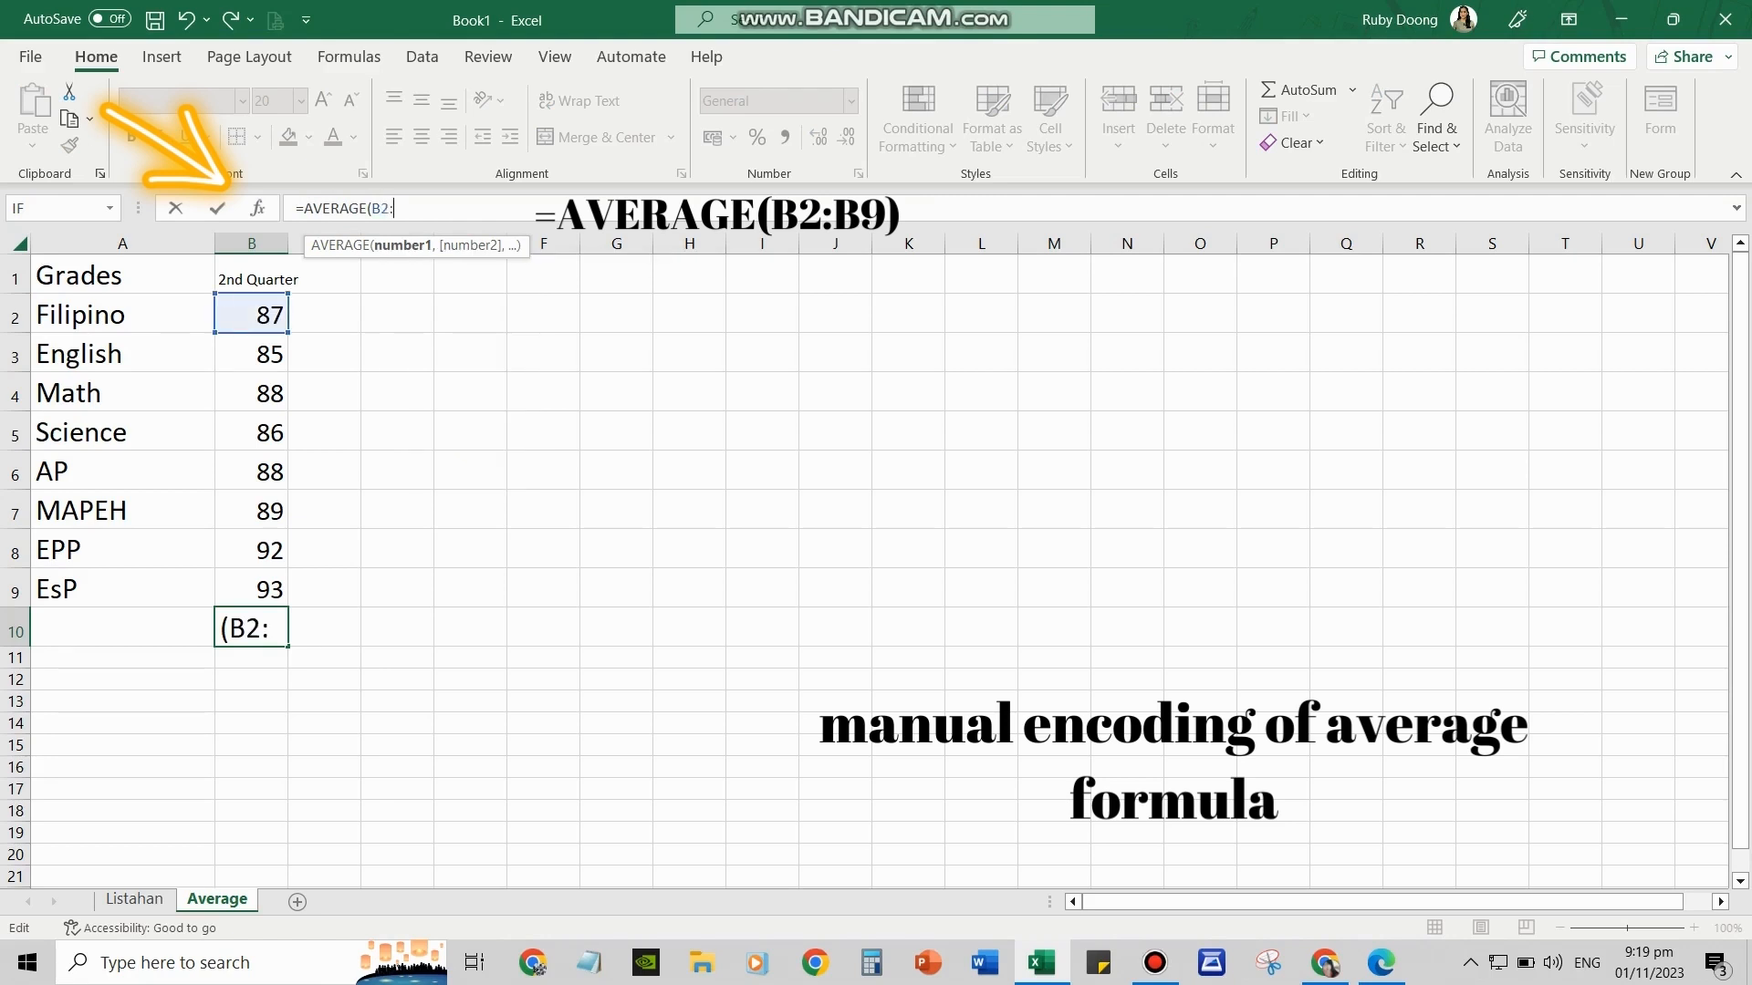
{"action": "type", "text": ":B9"}
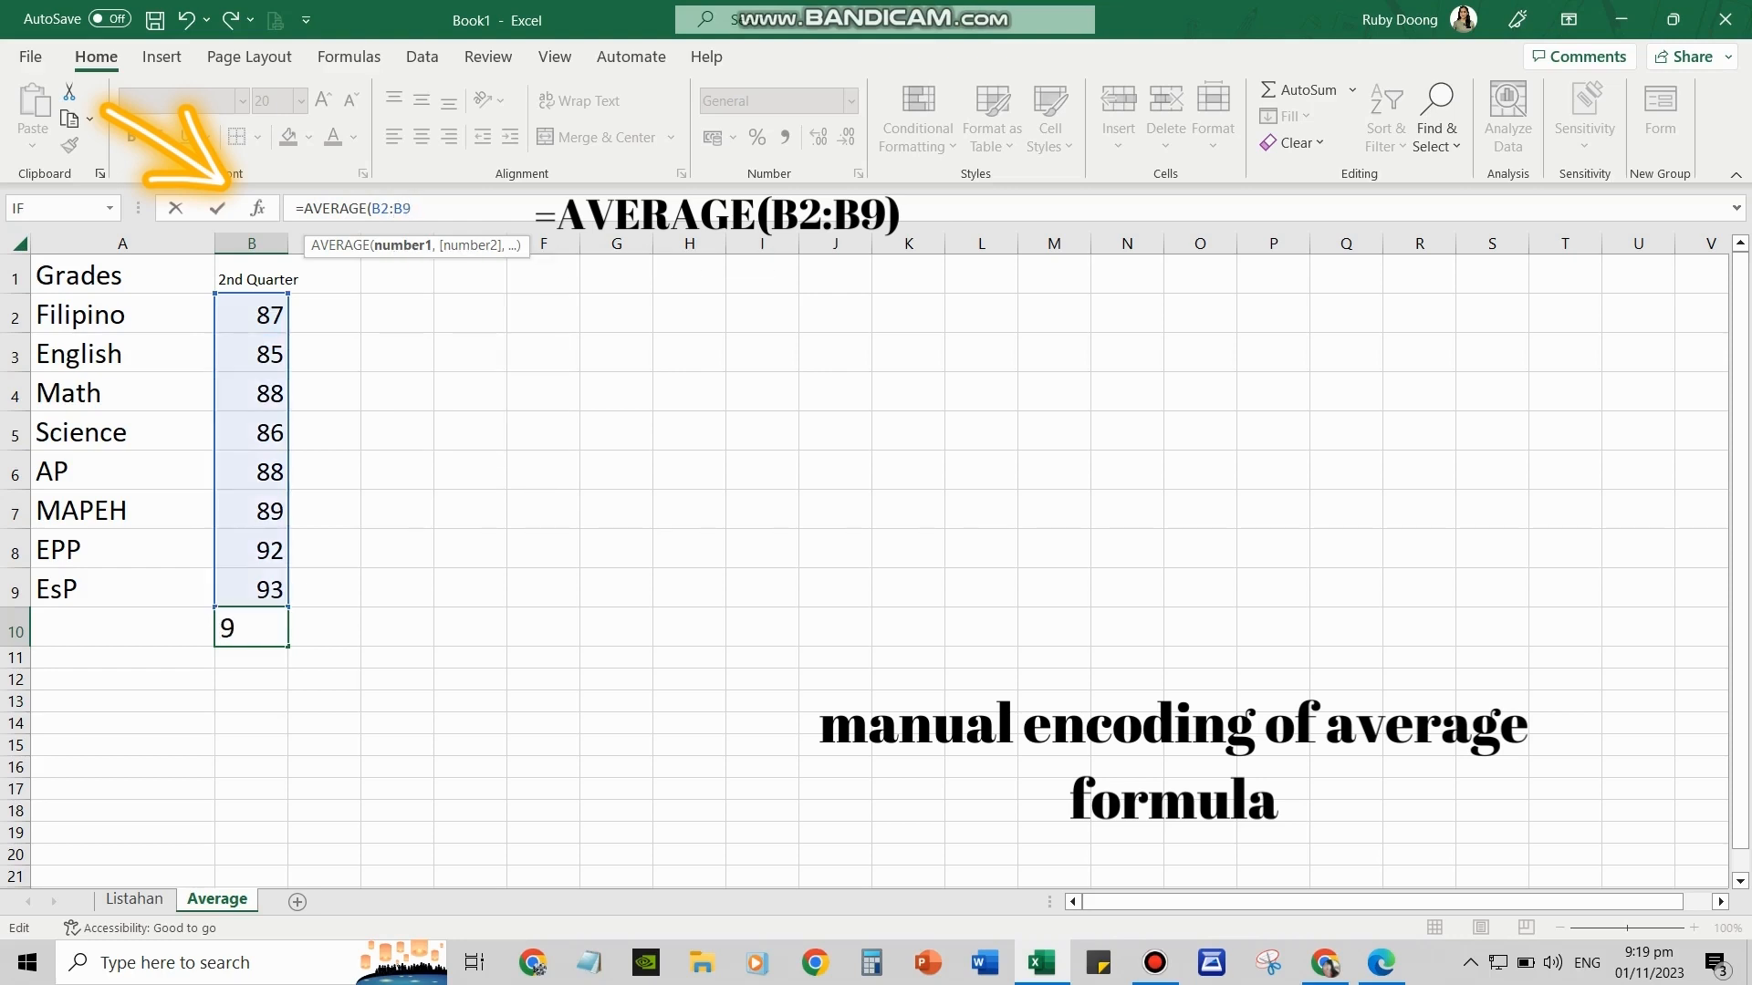
{"action": "type", "text": ")"}
{"action": "key", "text": "Return"}
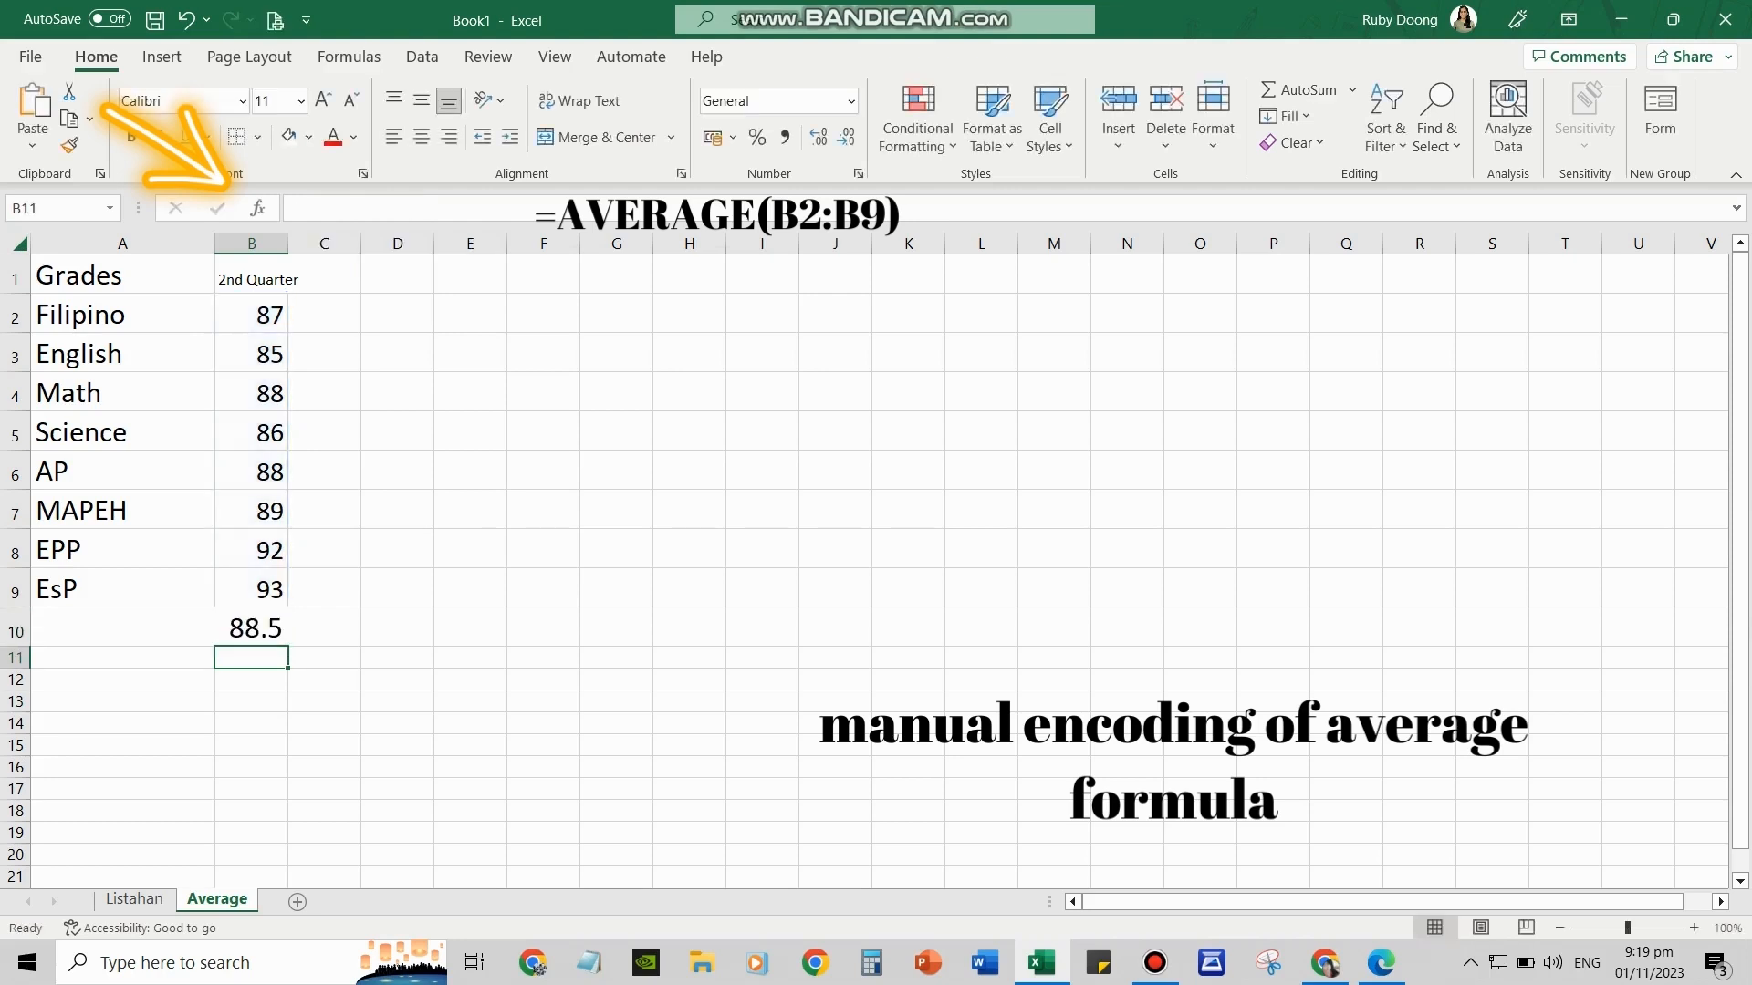
{"action": "left_click", "coordinate": [251, 627]}
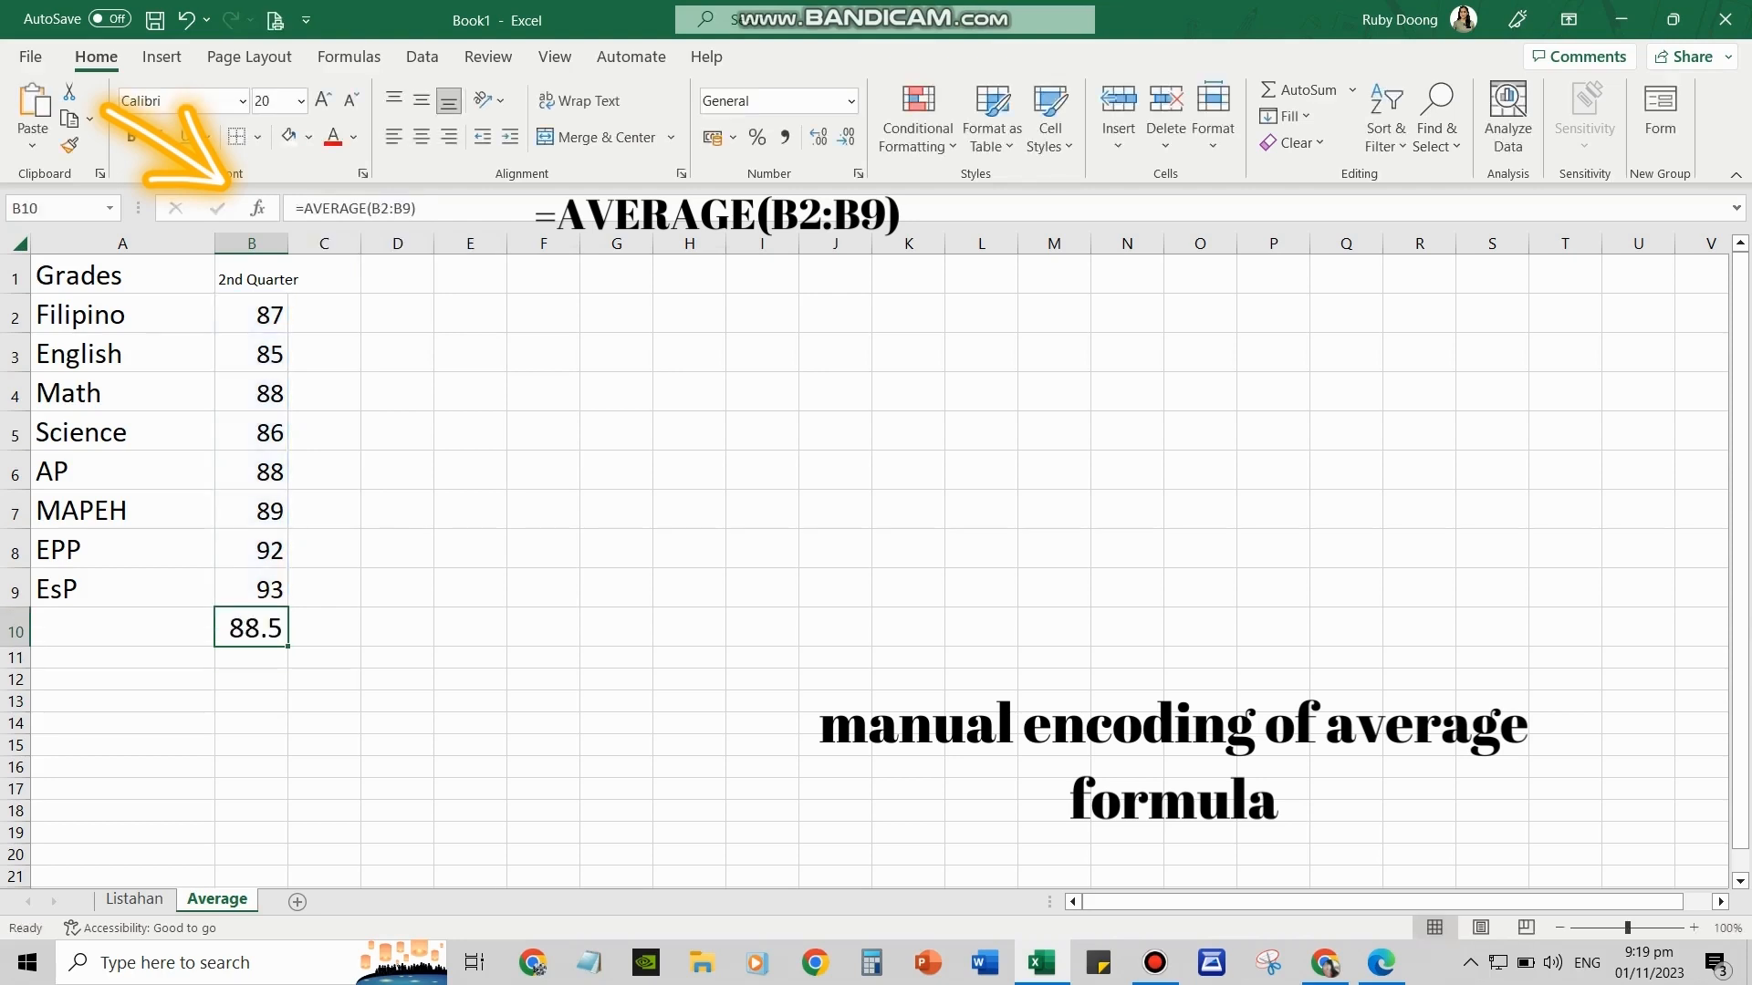
{"action": "left_click", "coordinate": [309, 137]}
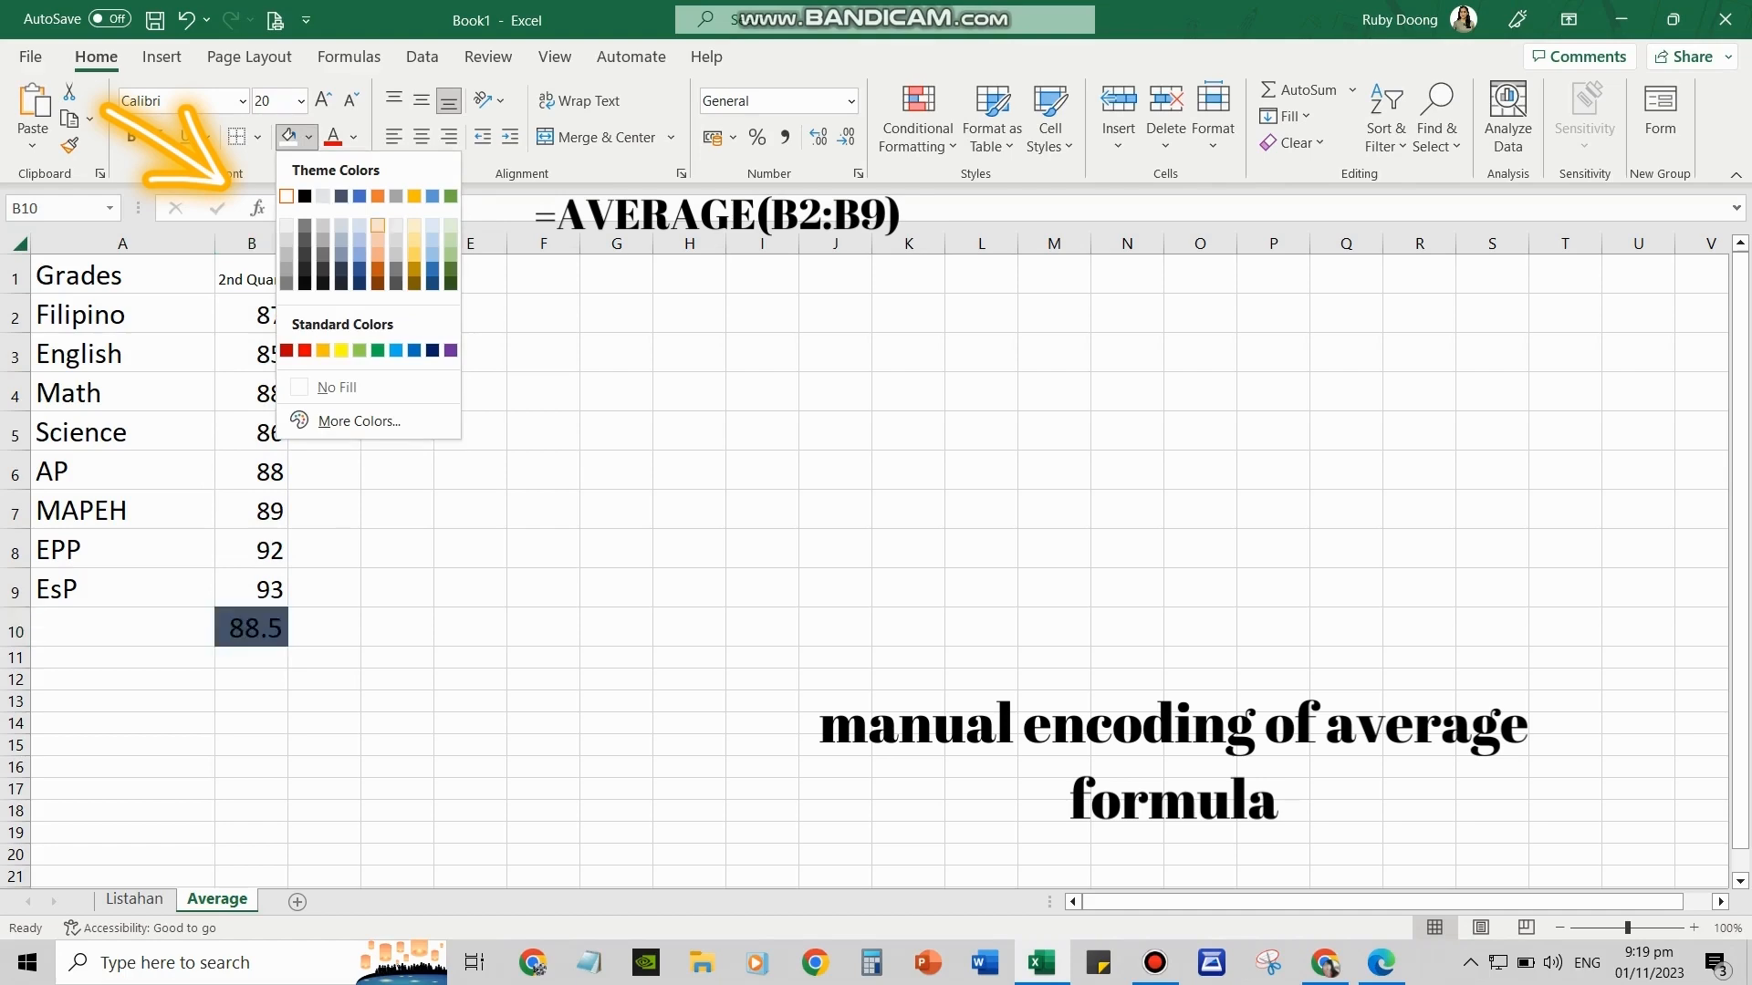
{"action": "left_click", "coordinate": [341, 350]}
{"action": "left_click", "coordinate": [470, 588]}
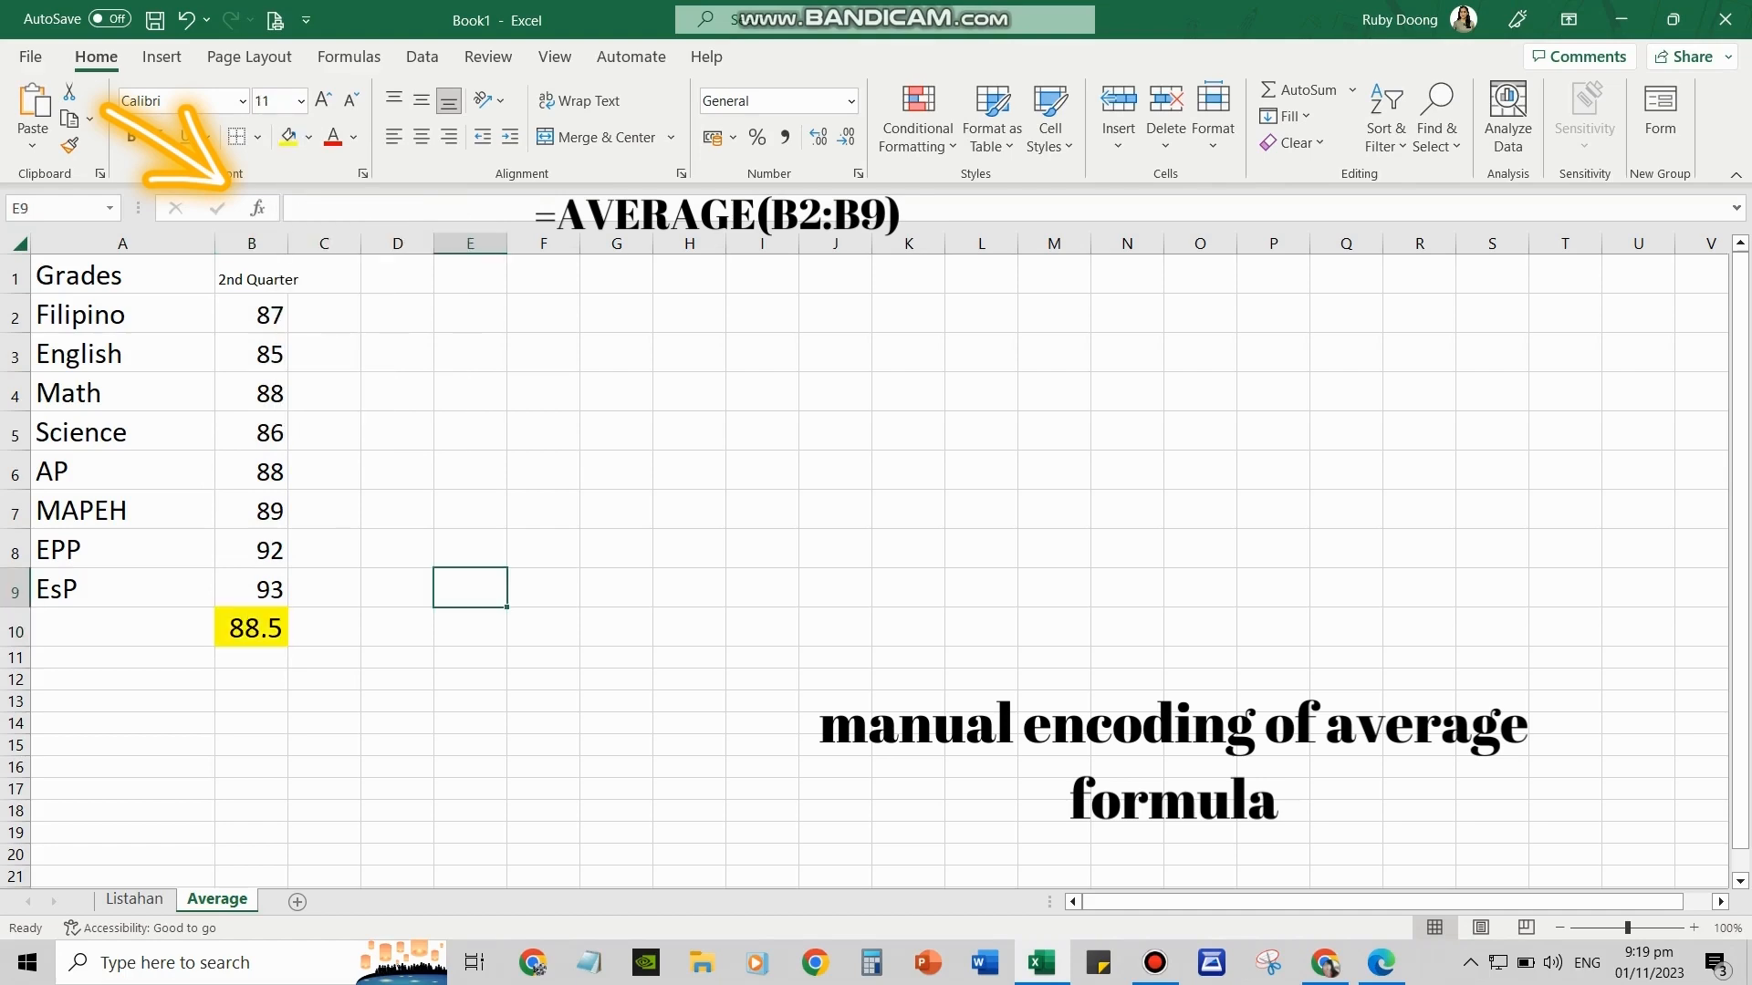